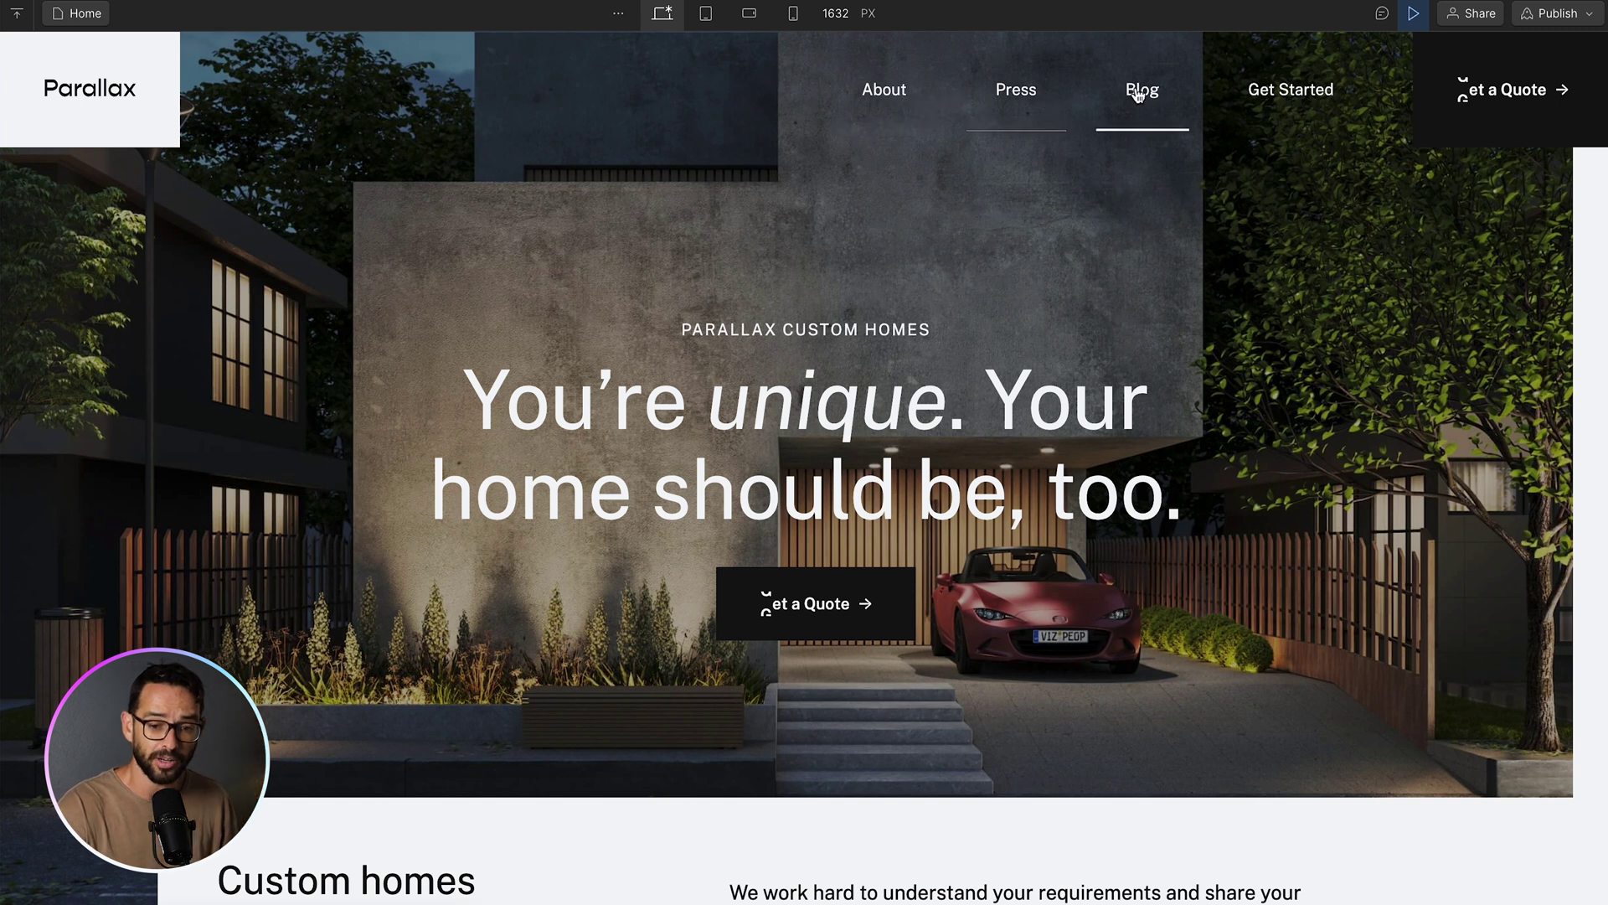
Leave preview, select the Press nav link and inspect its Hover-state inner box shadow
click(1399, 14)
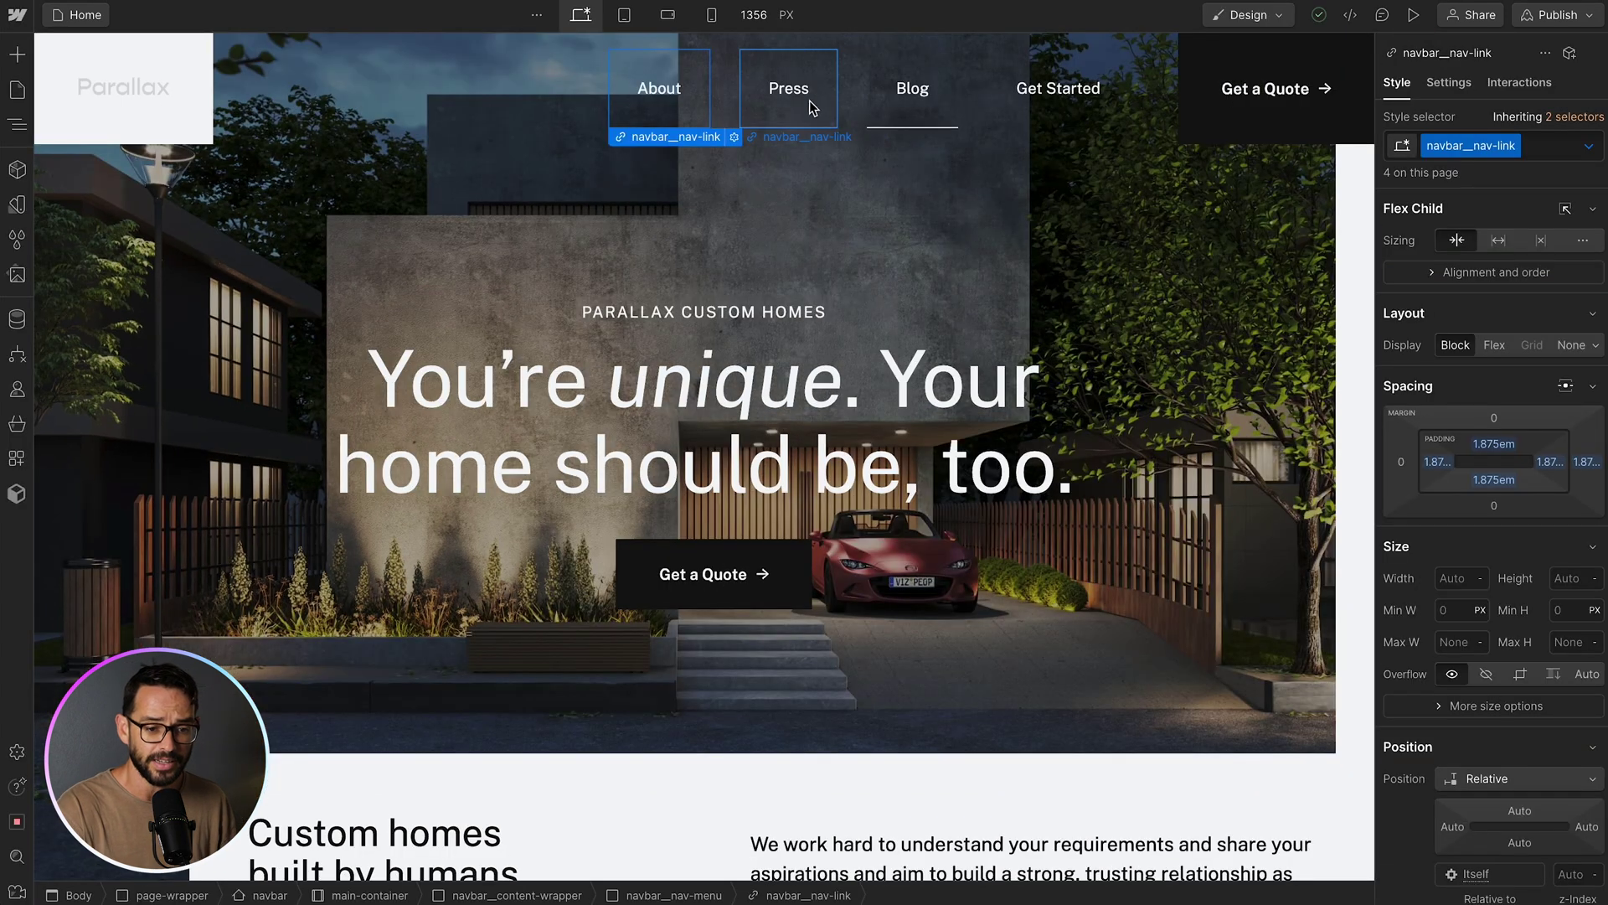
click(809, 100)
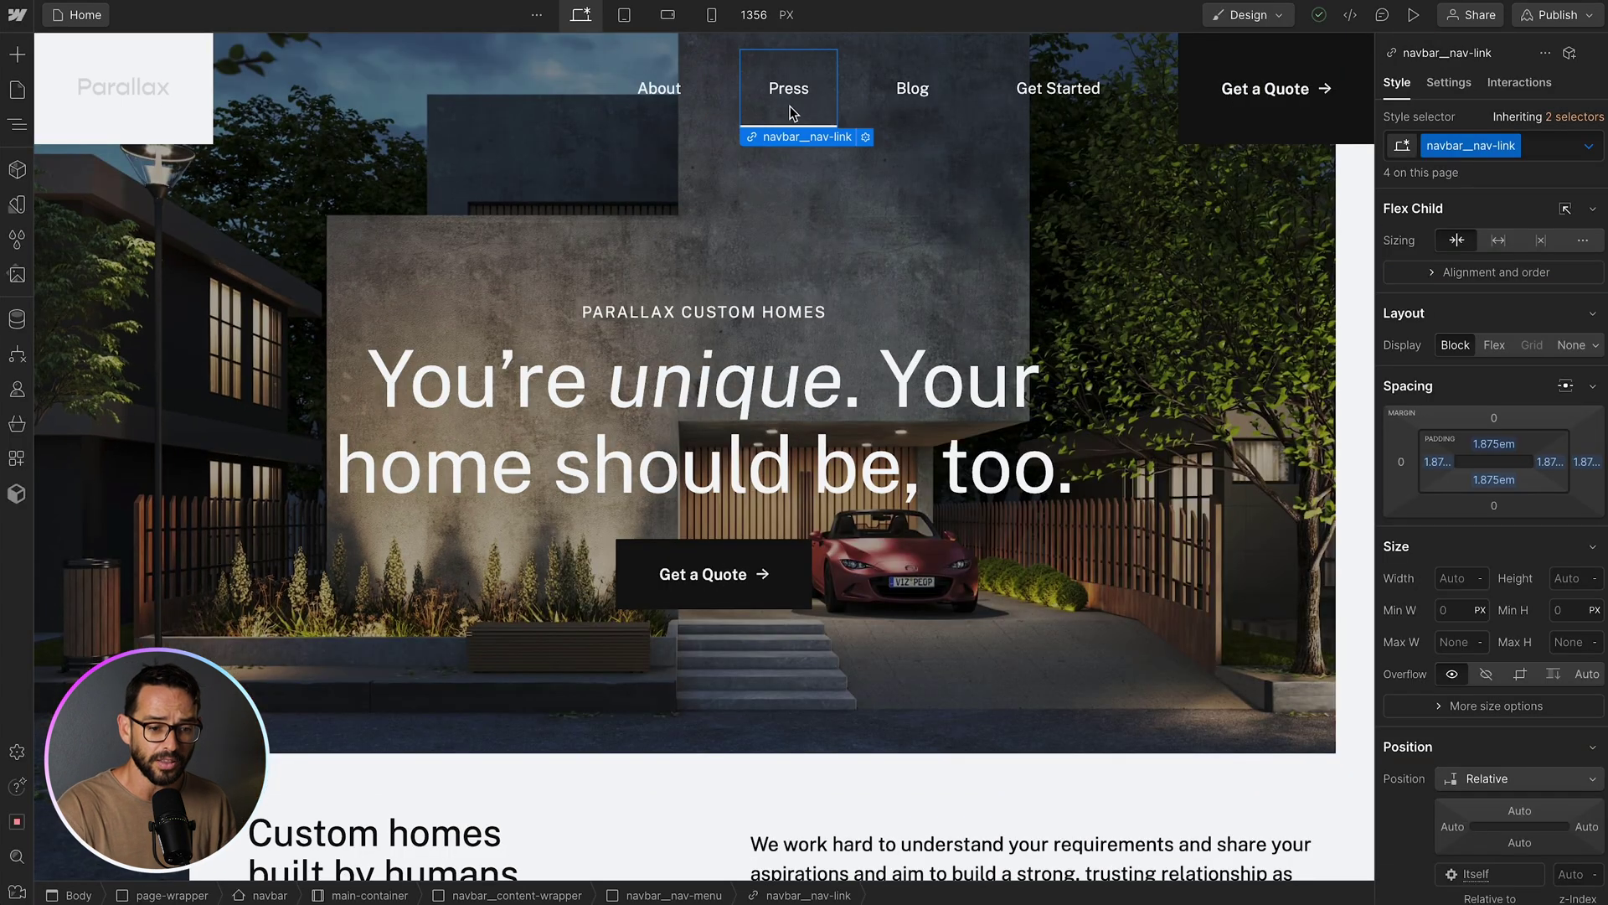
click(1591, 148)
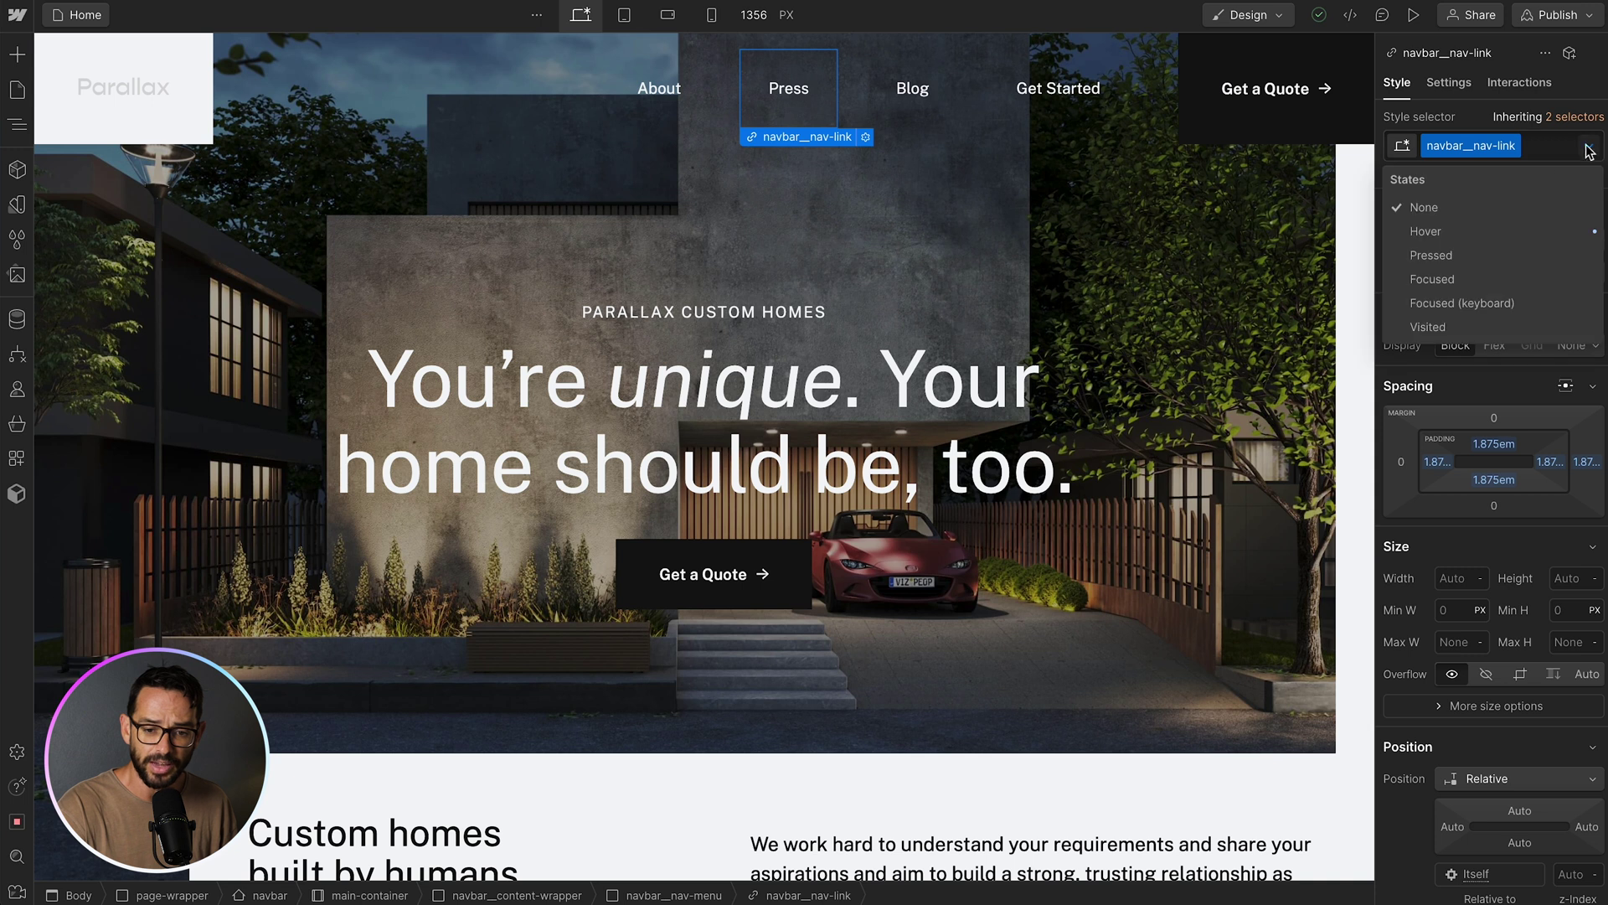
click(1436, 233)
scroll(1472, 258, down, 10)
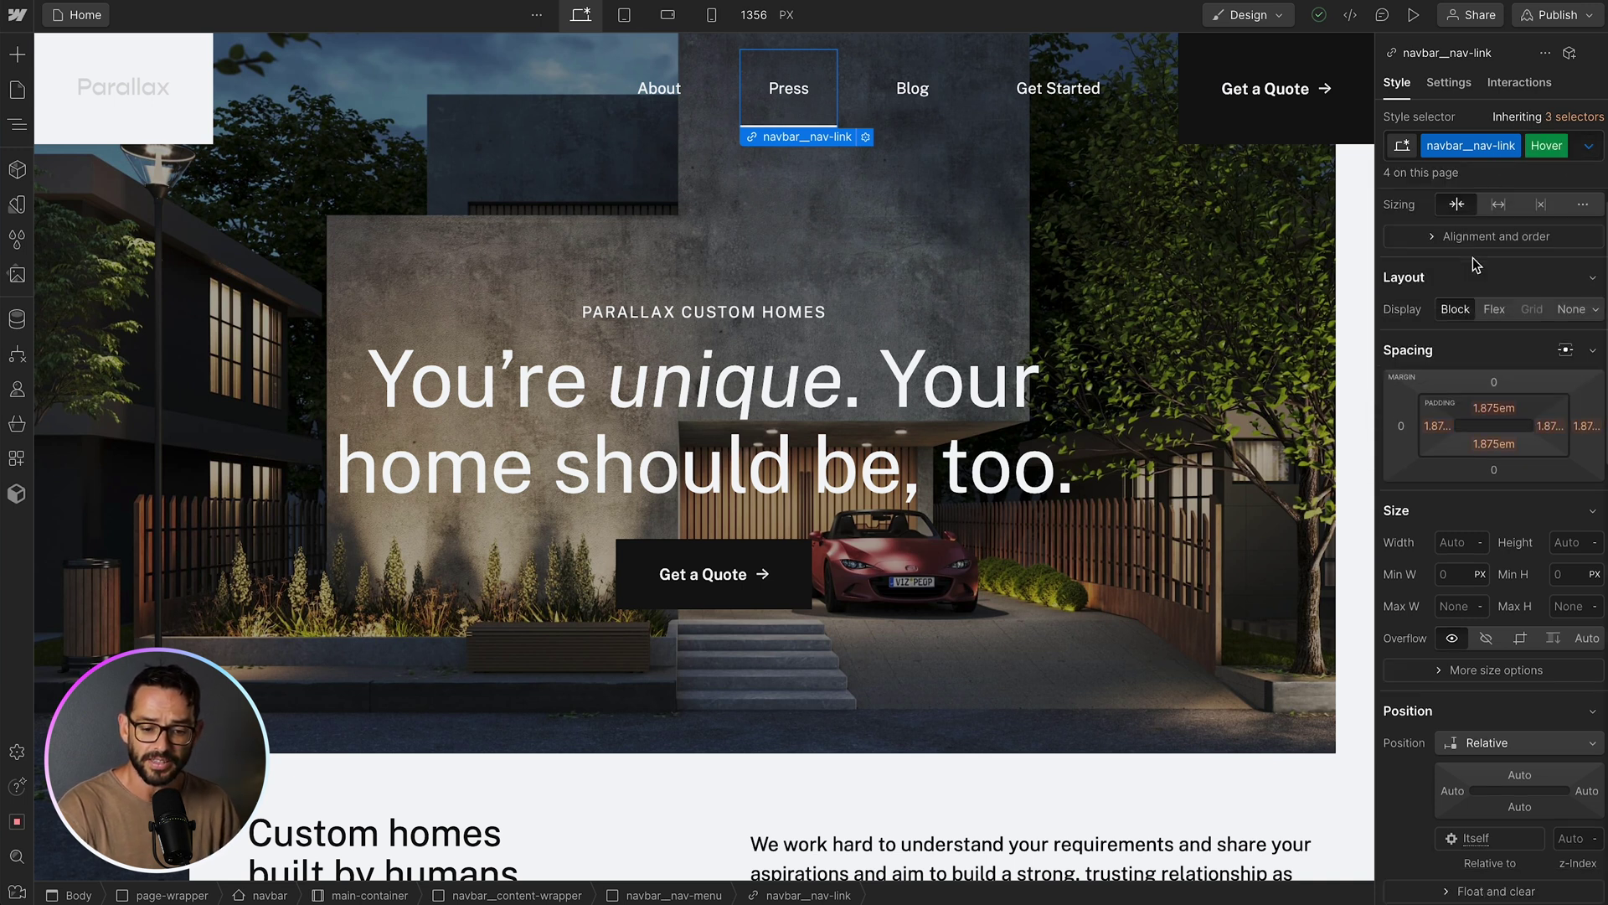
scroll(1472, 258, down, 4)
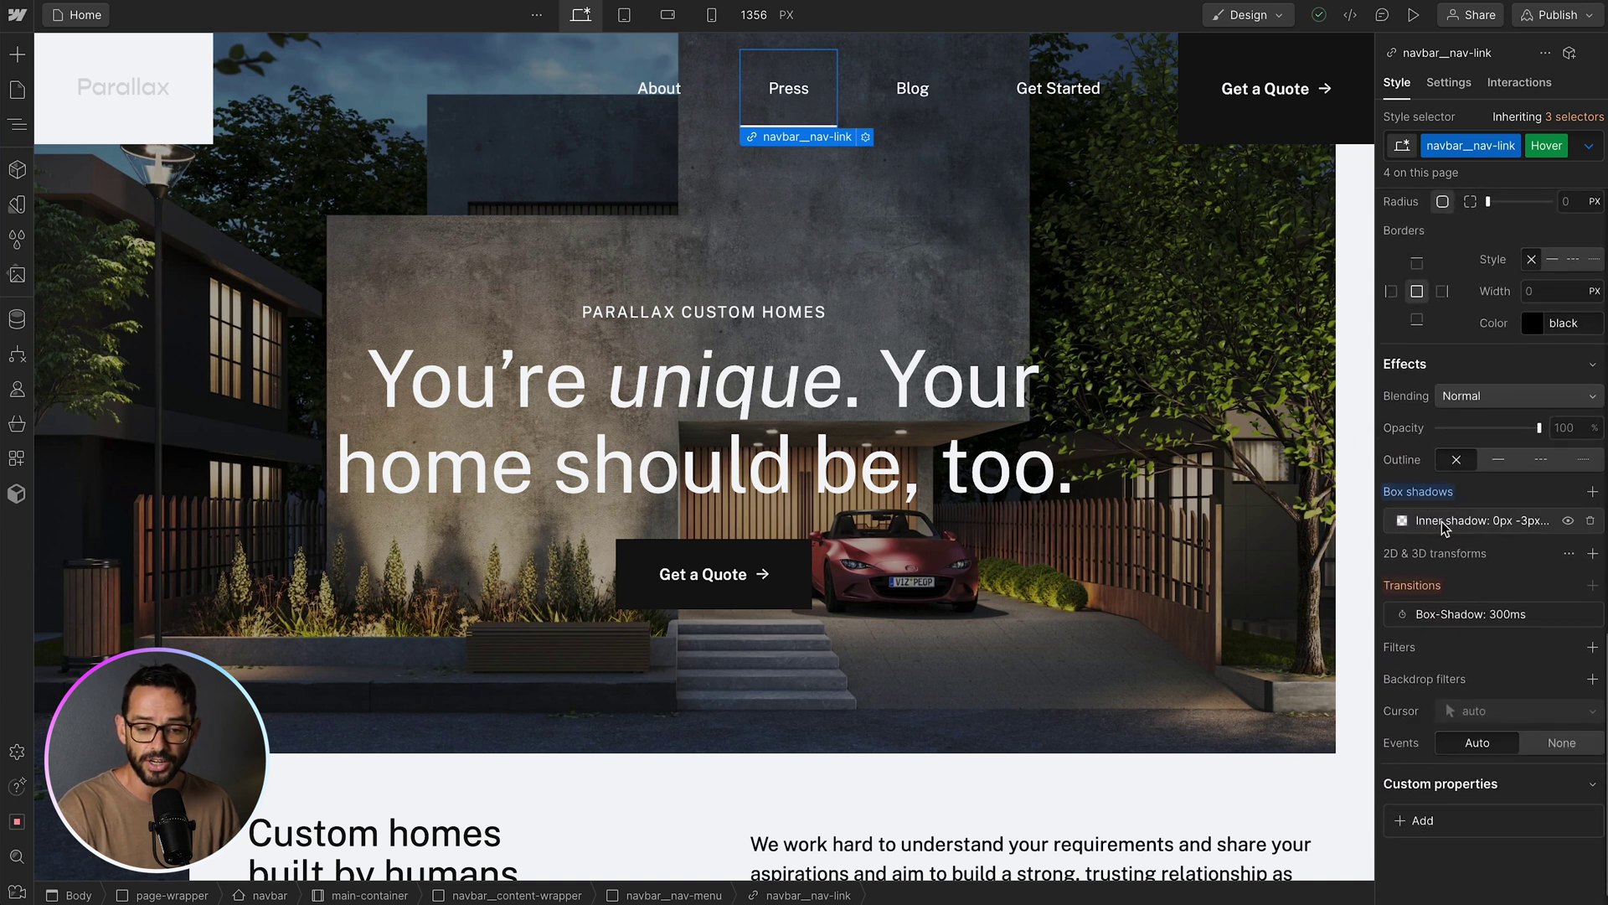
click(1441, 522)
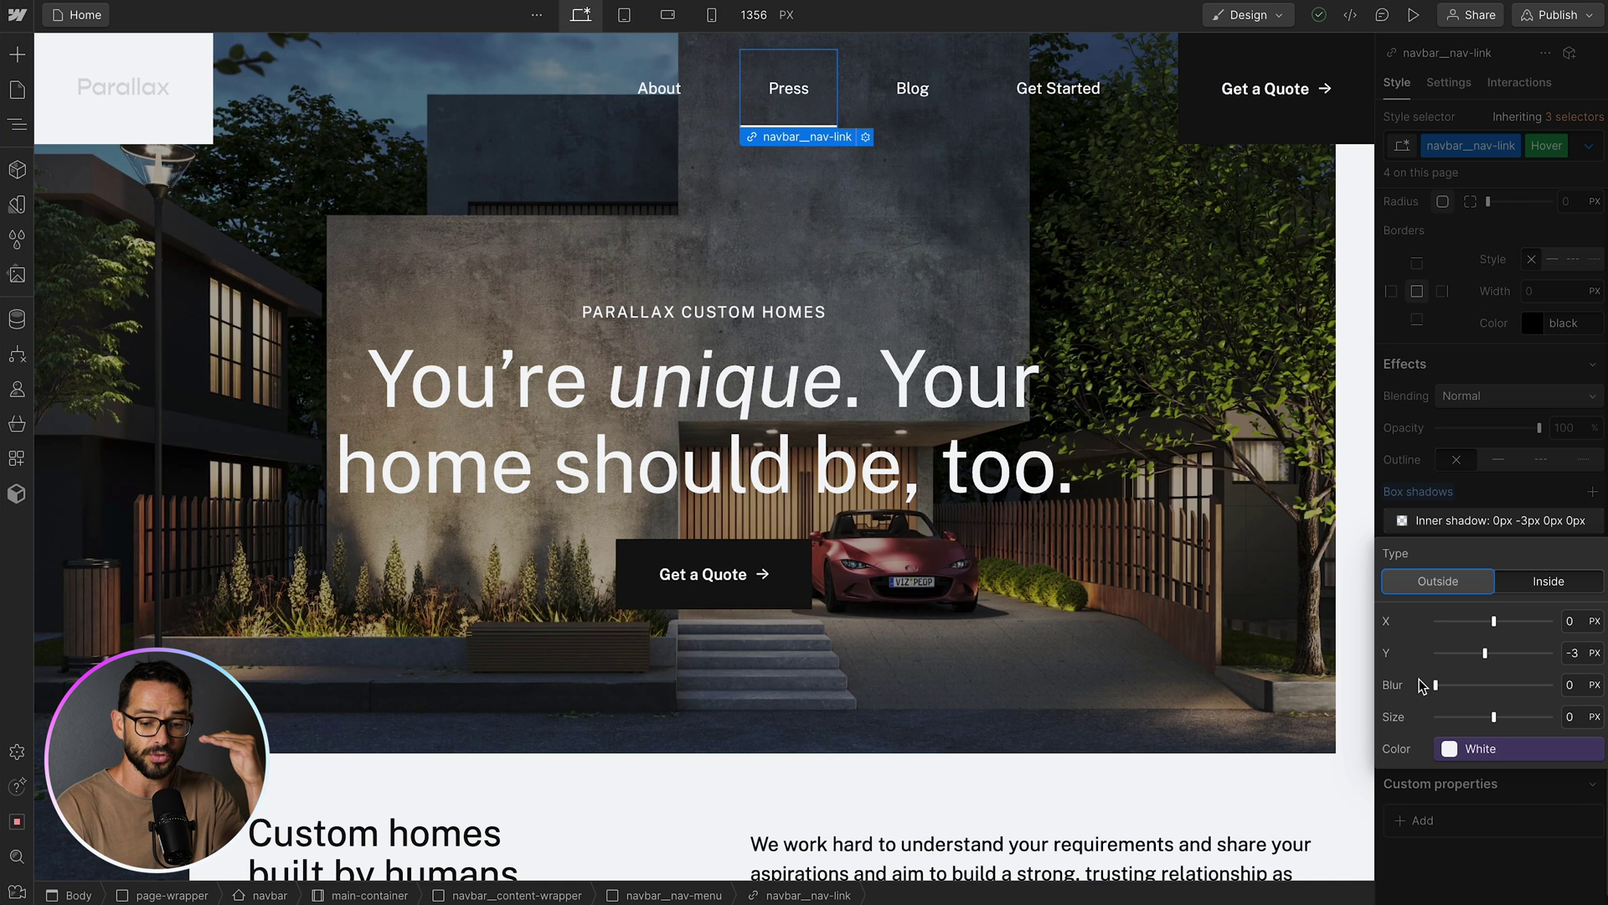
click(1547, 488)
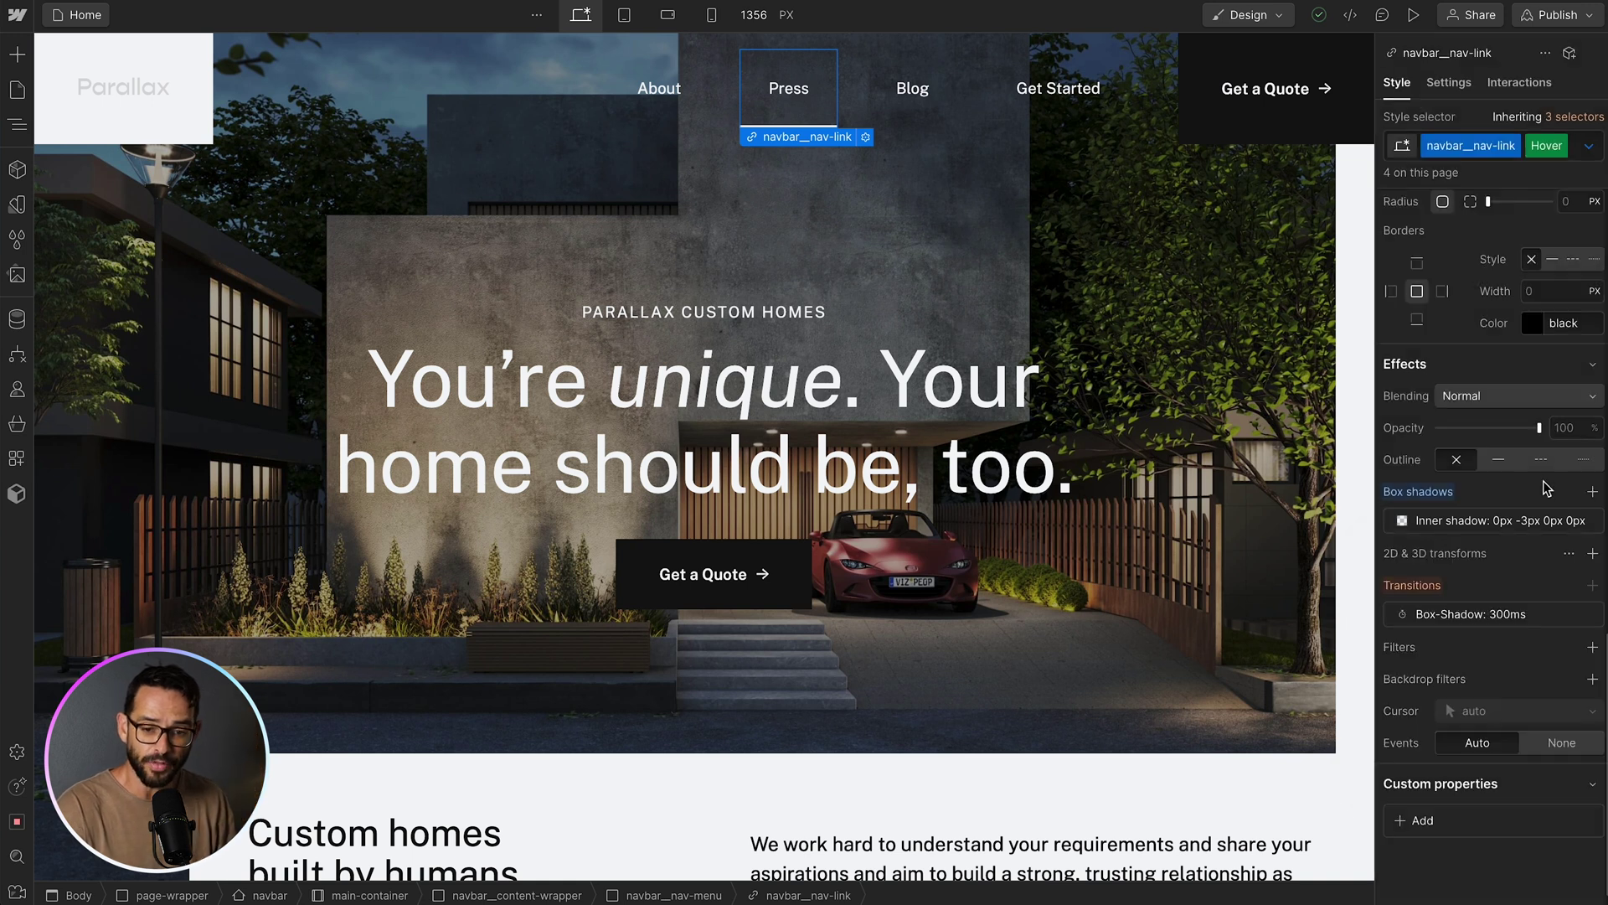
Return to the base state and check its 0px inner box shadow for comparison
click(1589, 146)
click(1499, 211)
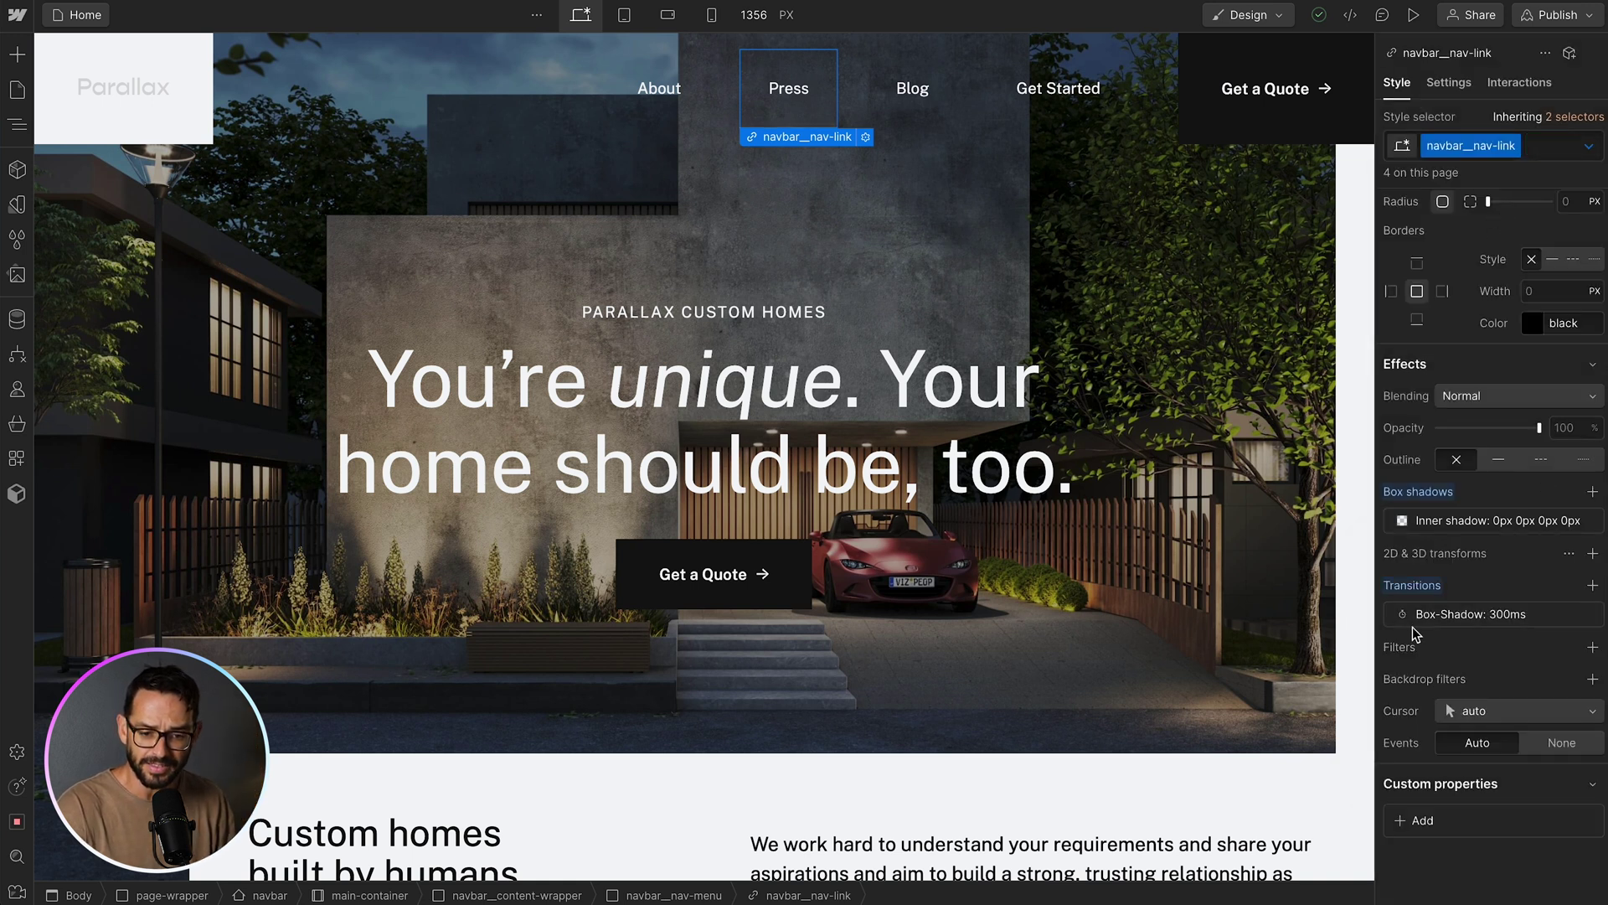
click(1467, 522)
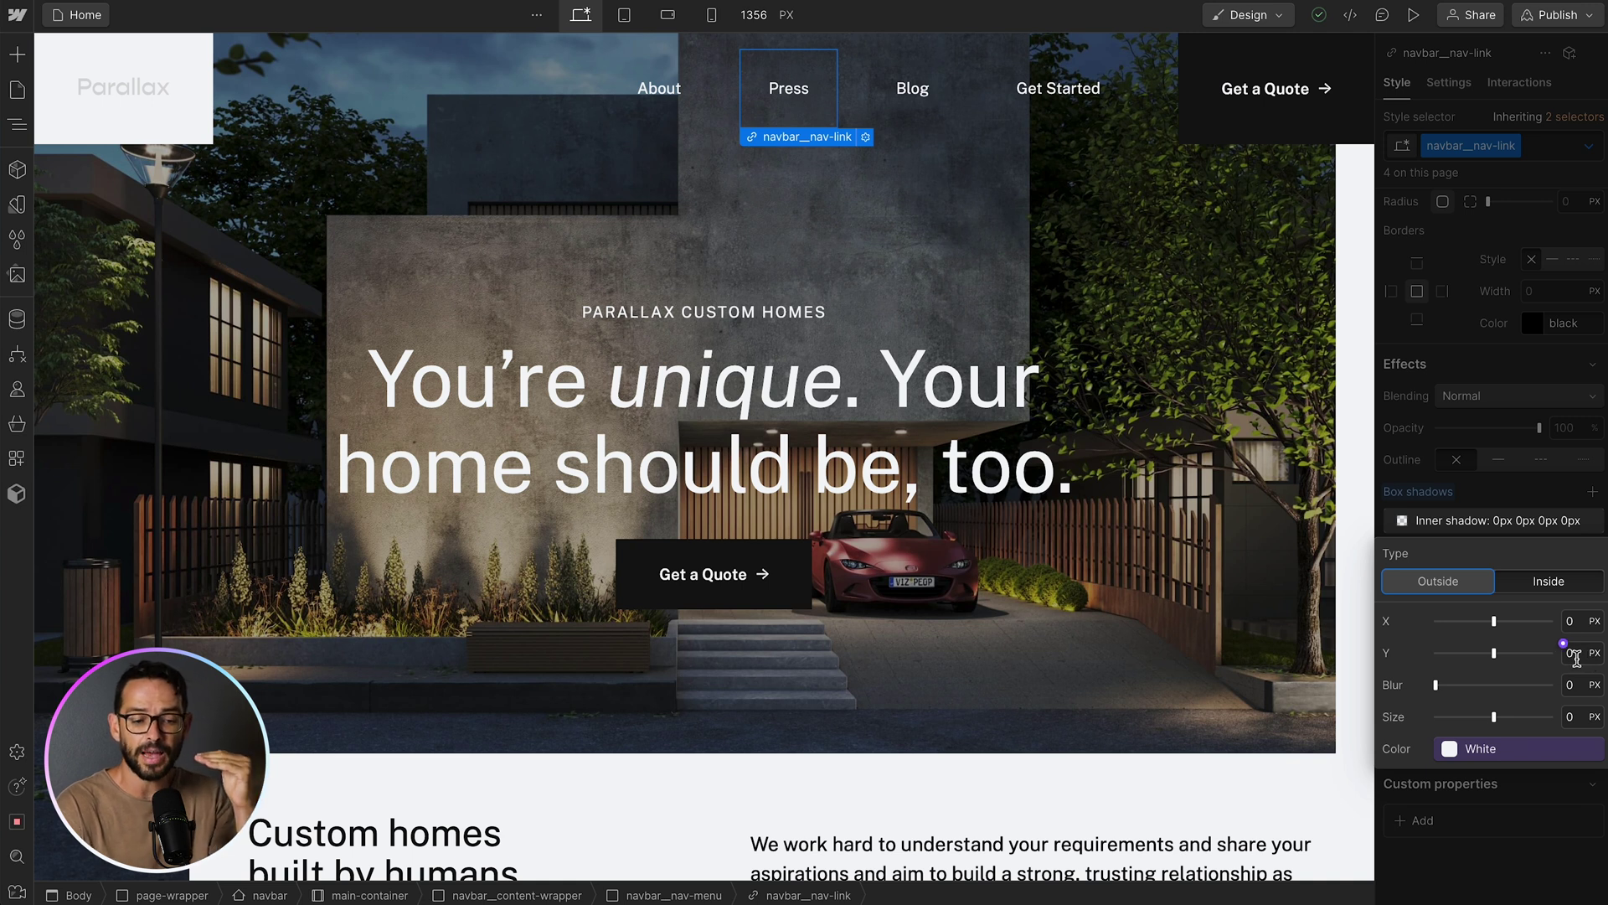
click(1558, 500)
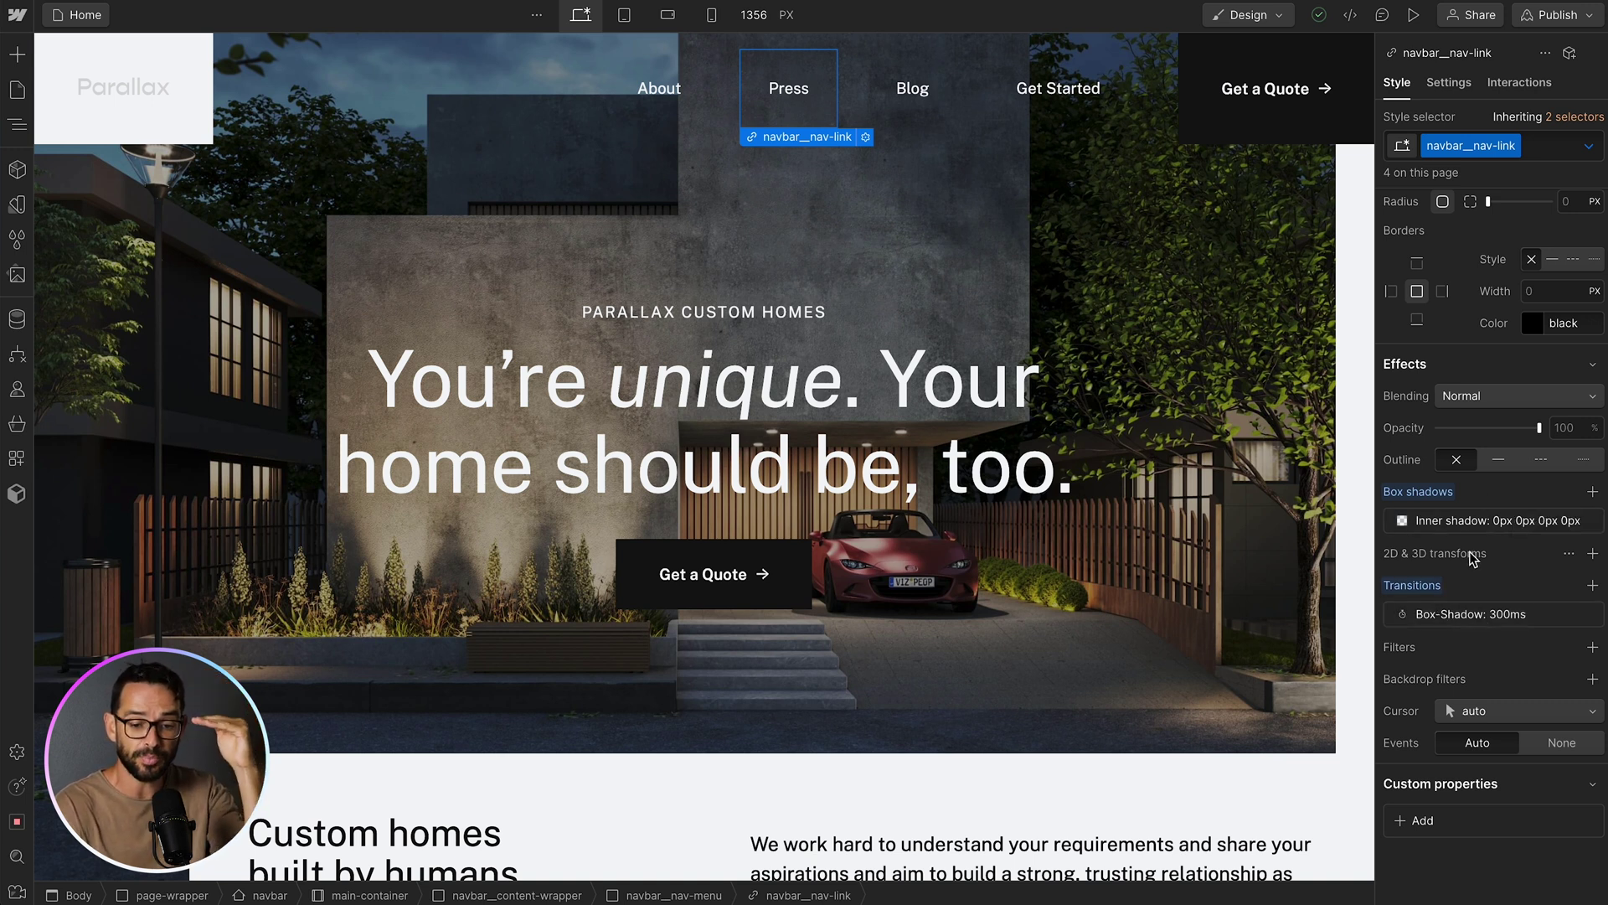
mouse_move(1426, 501)
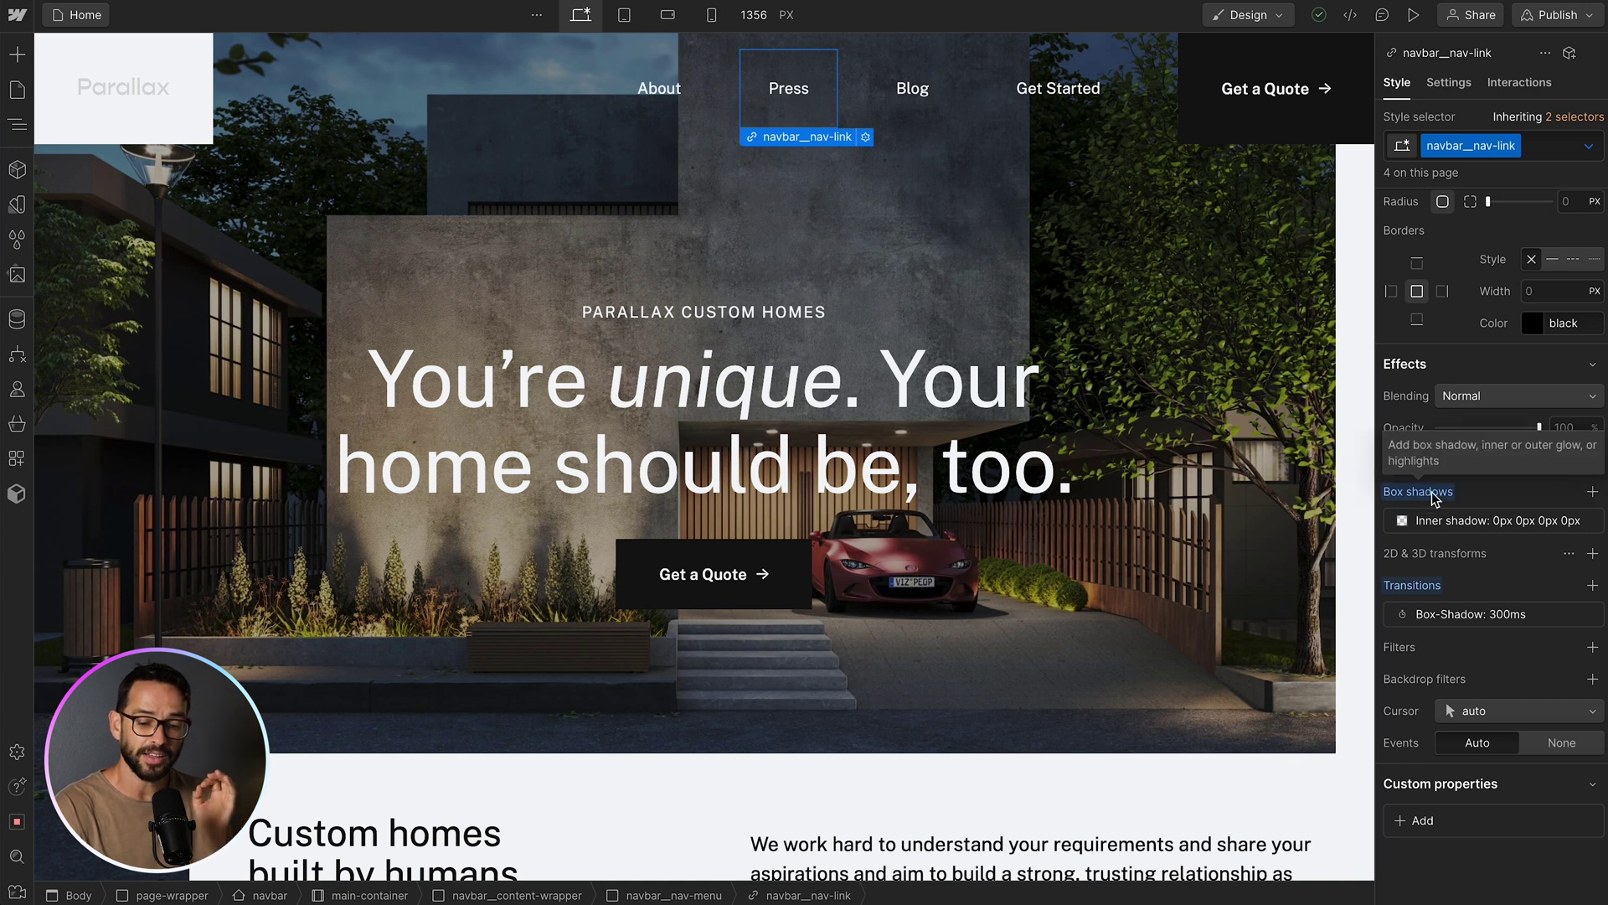
scroll(1501, 472, up, 10)
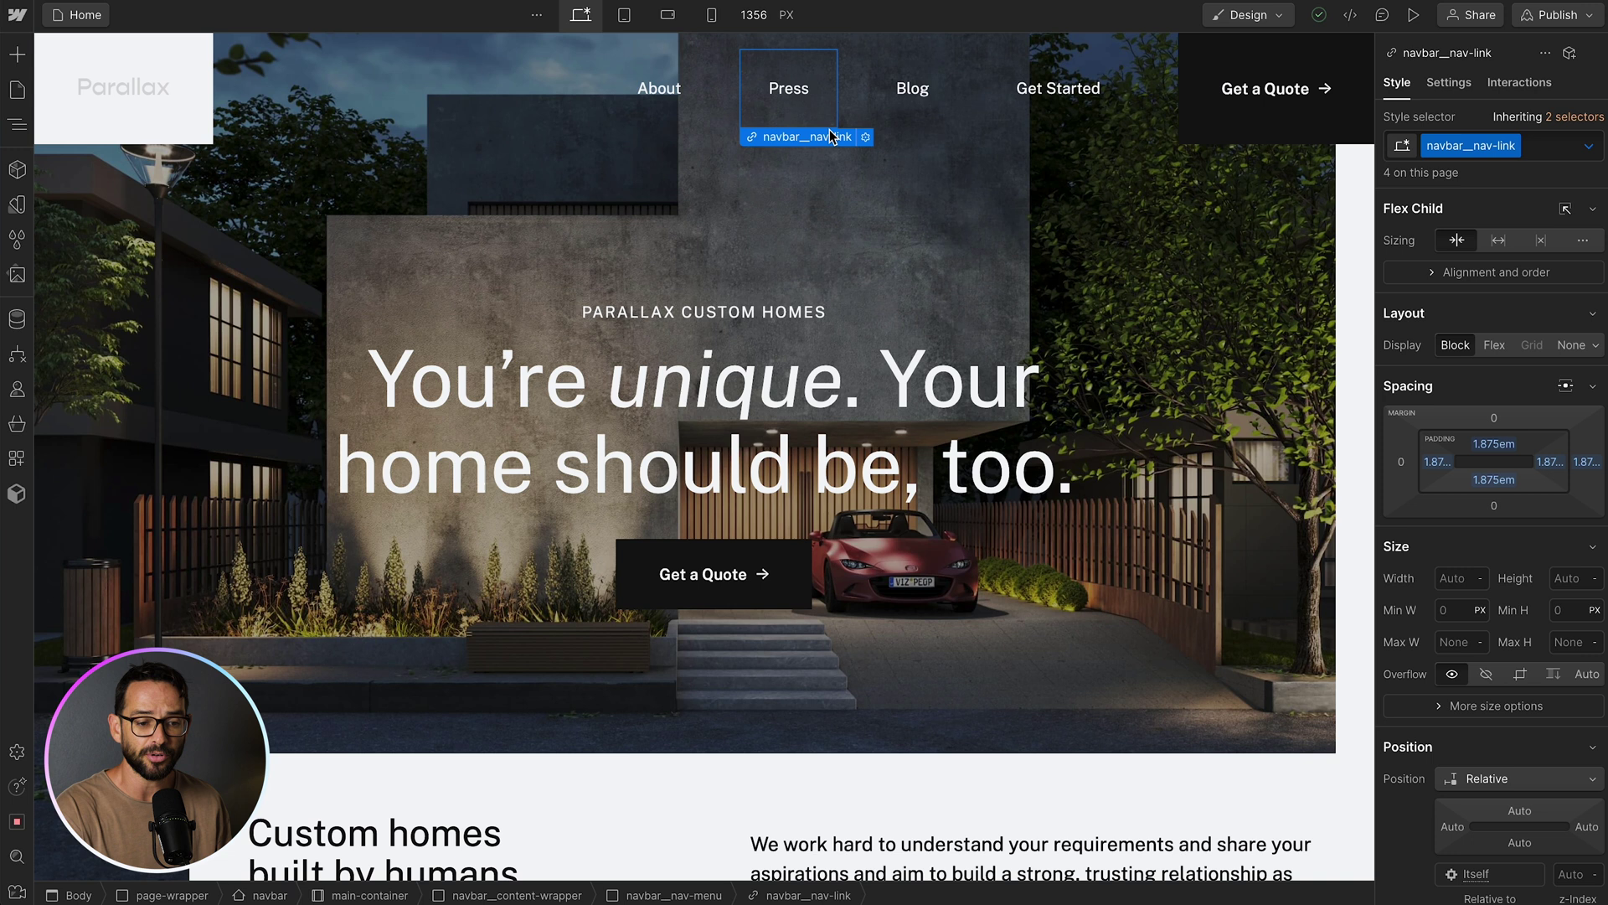
Give the nav links' Hover state a light grey, low-alpha translucent background colour
click(1591, 153)
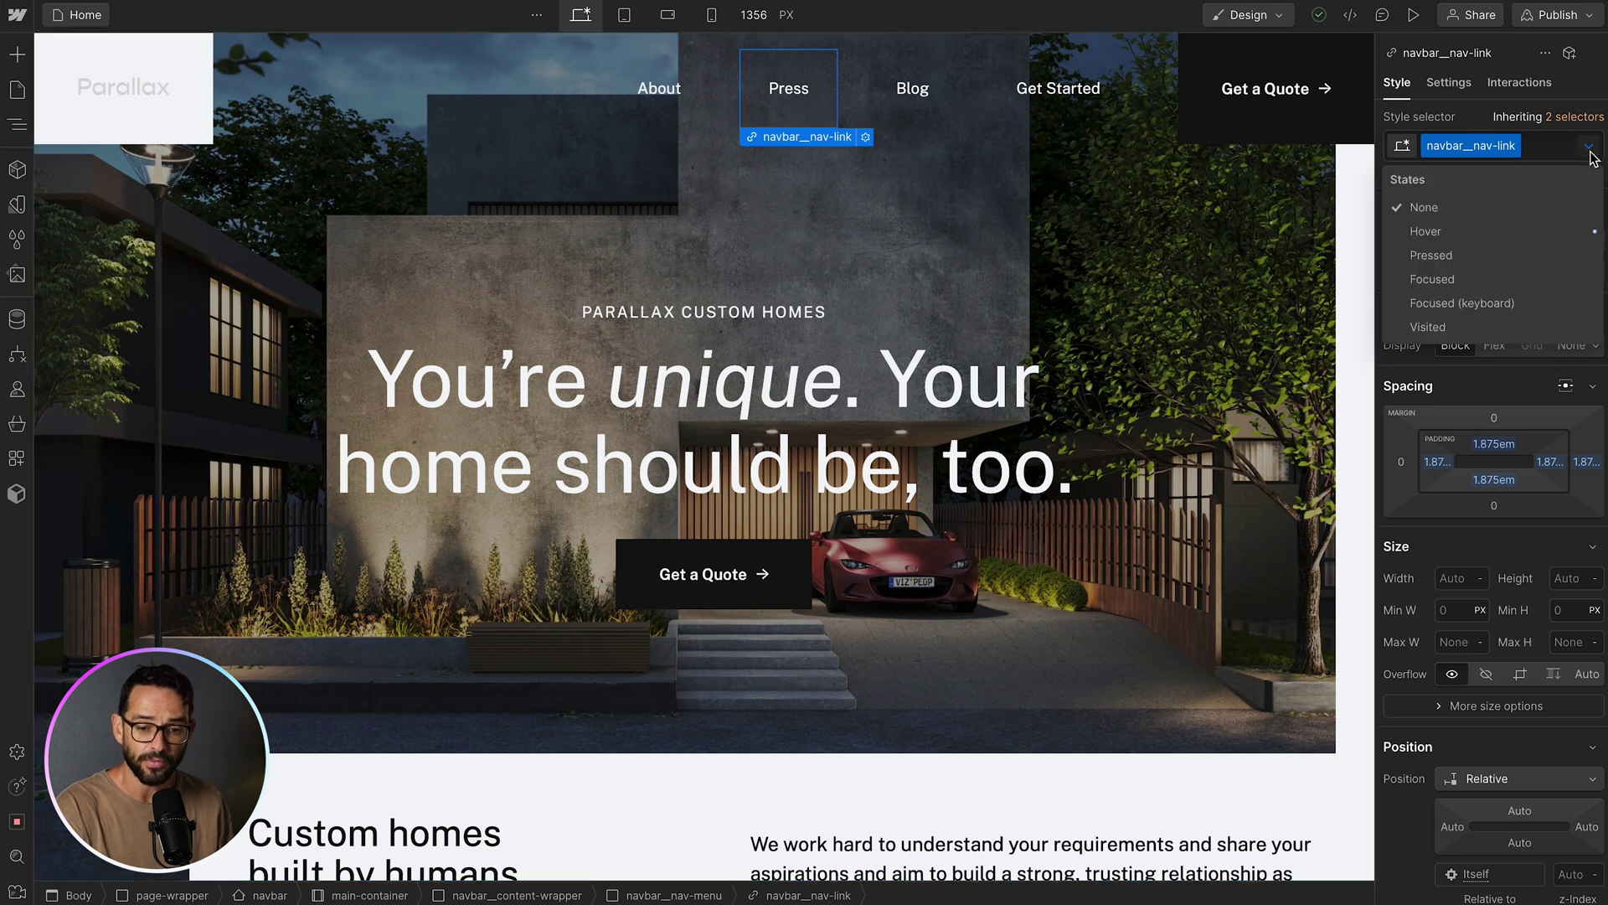
click(1494, 226)
scroll(1429, 352, down, 6)
scroll(1430, 352, down, 4)
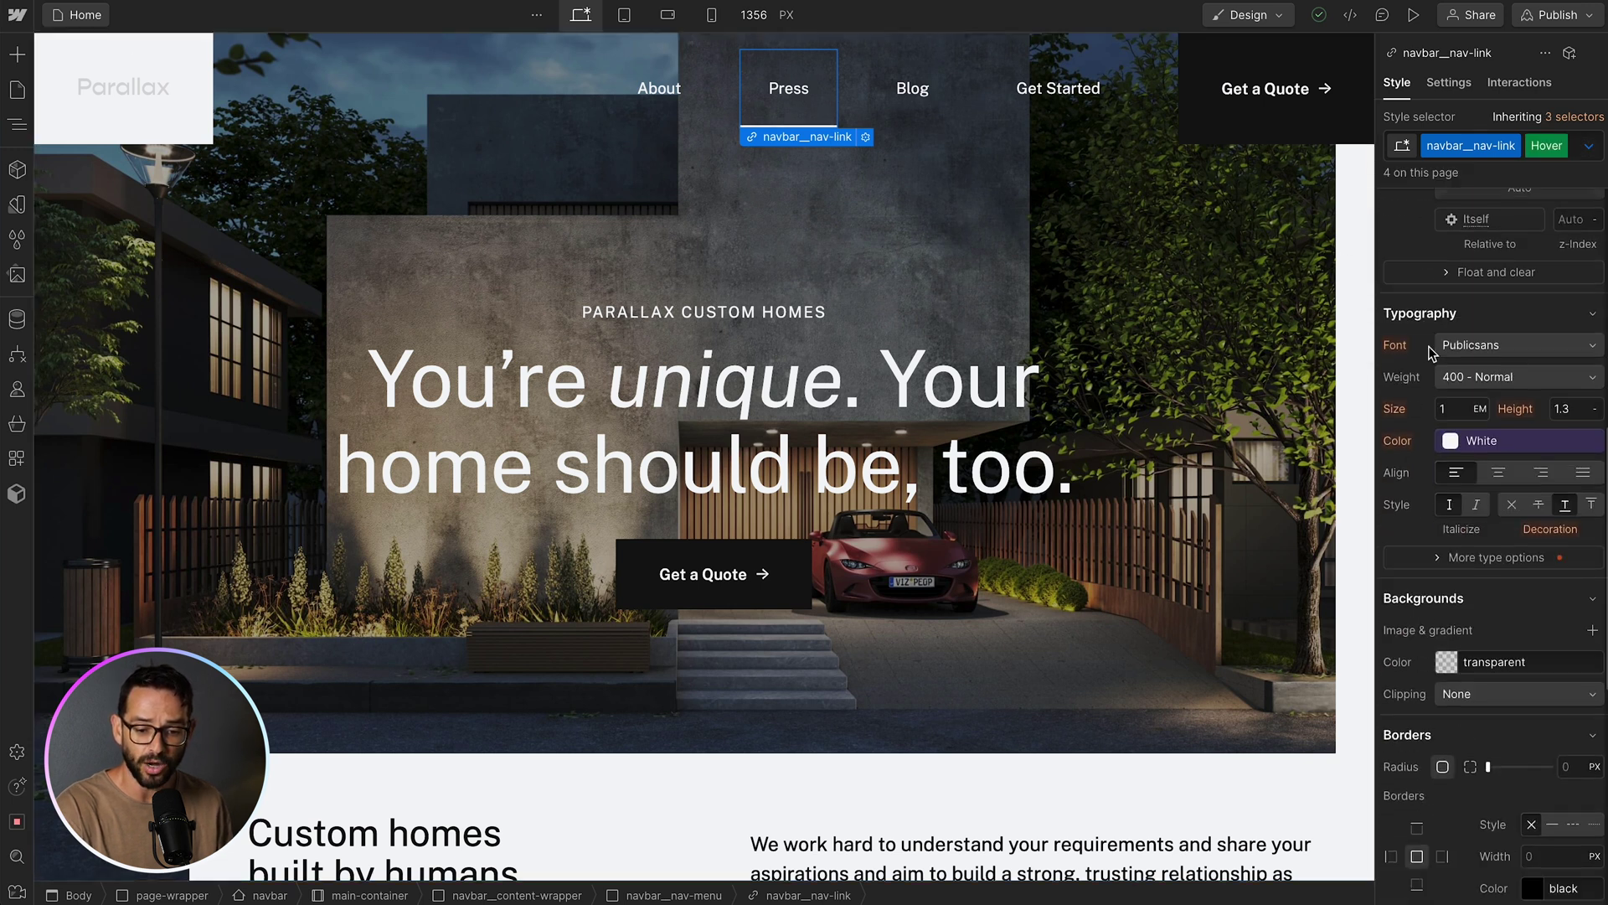
click(1447, 453)
drag(1466, 591, 1344, 500)
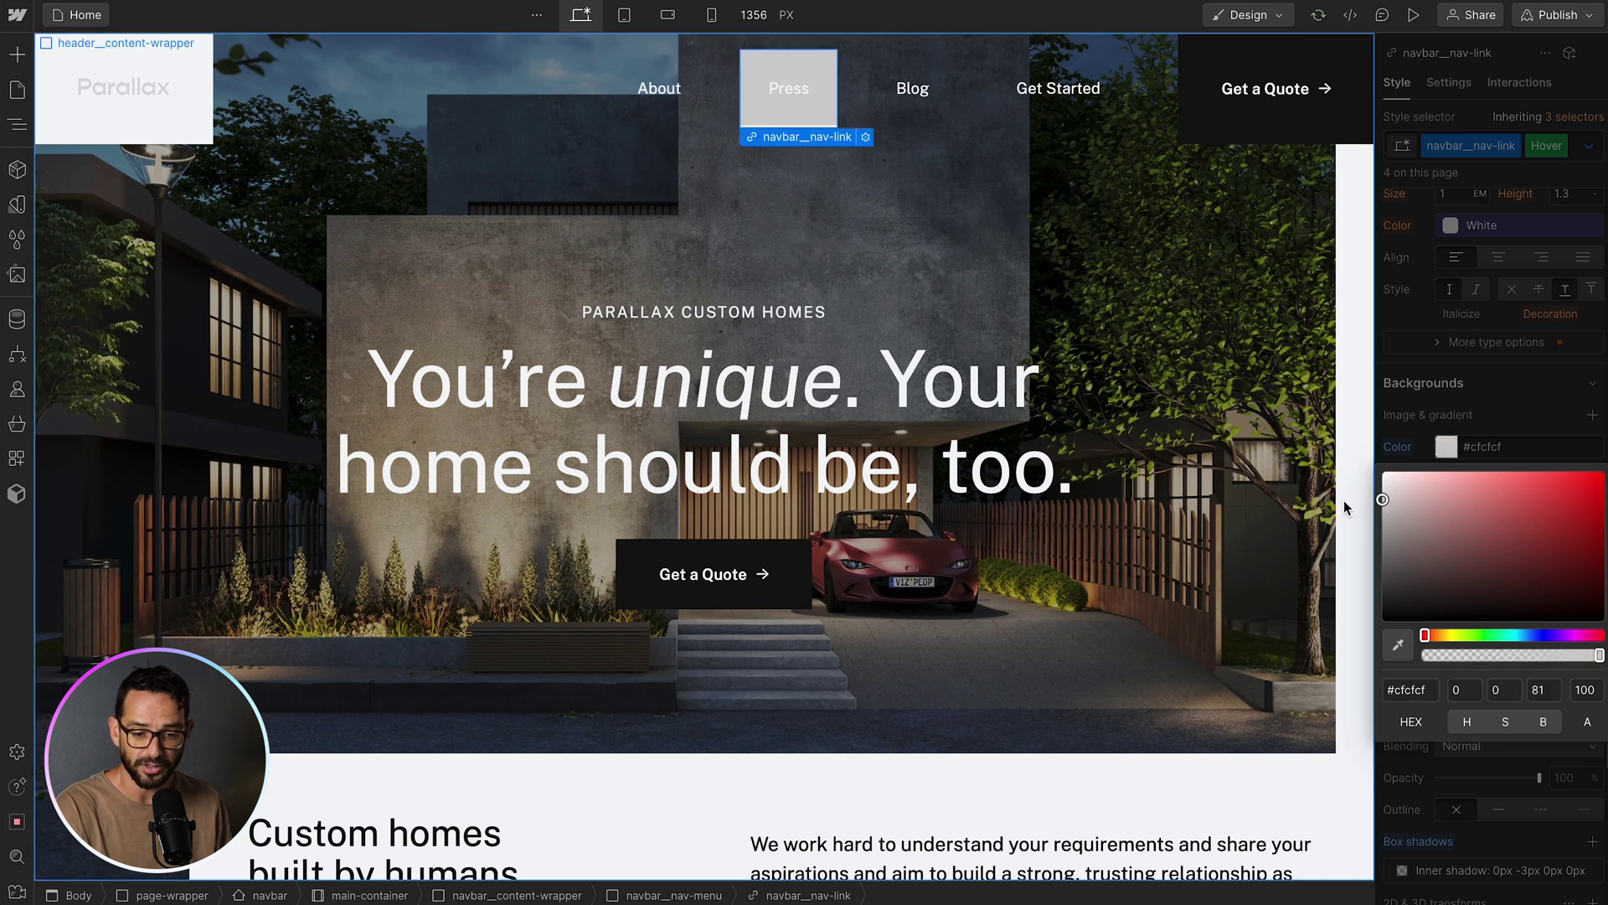
drag(1573, 657, 1454, 645)
click(1523, 405)
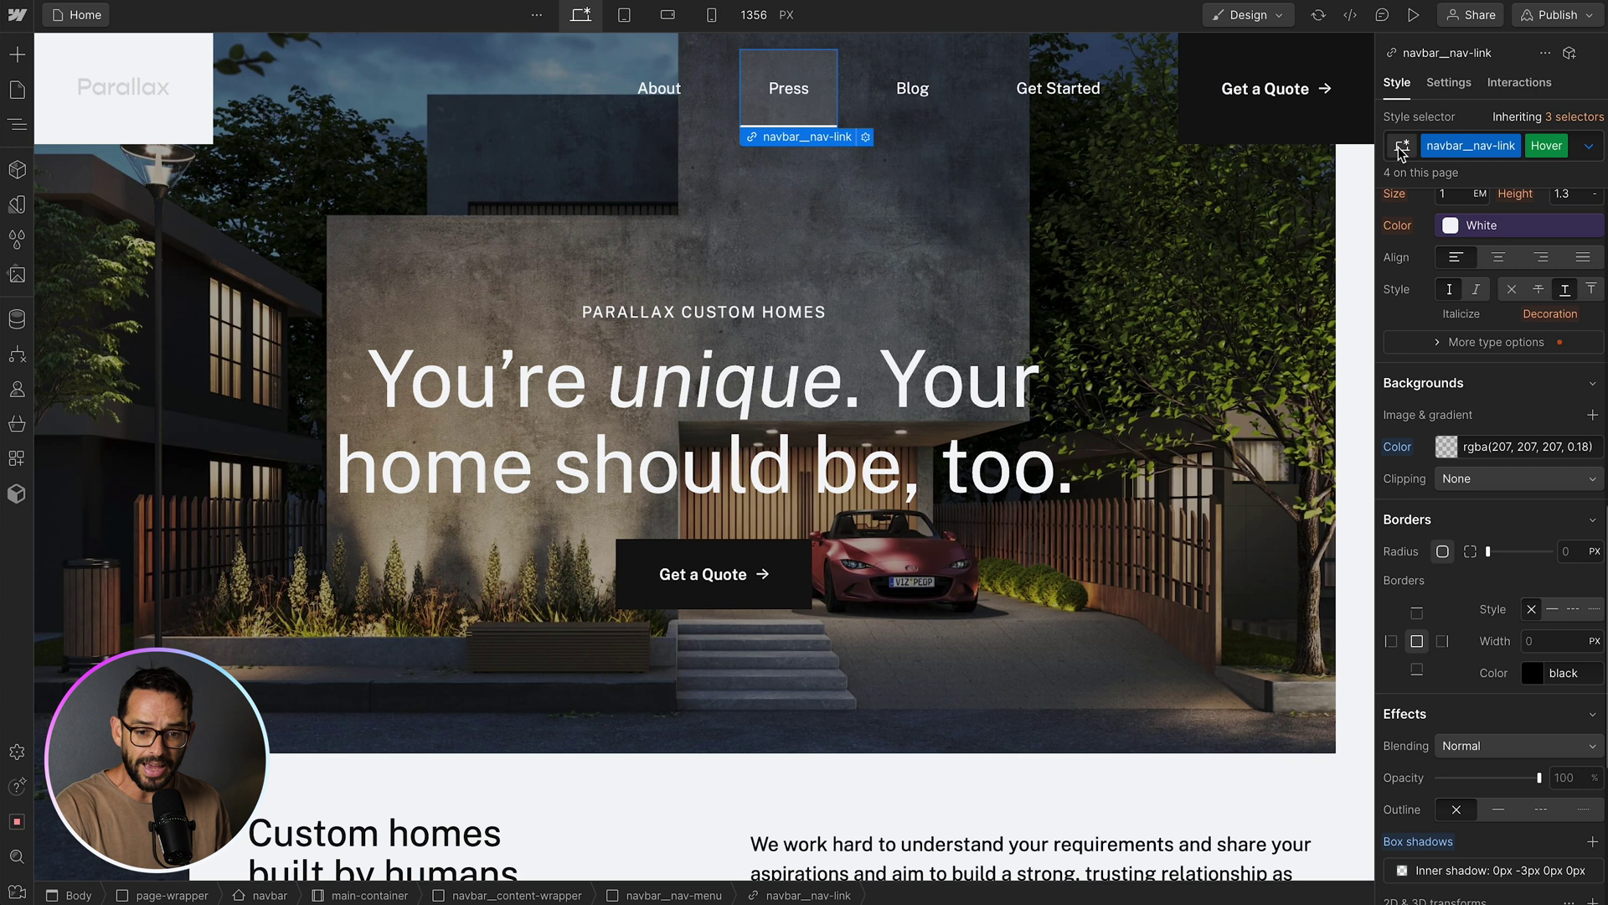
Add a 200 ms Background Color transition to the nav links' base style
click(1587, 147)
click(1491, 209)
scroll(1466, 473, down, 4)
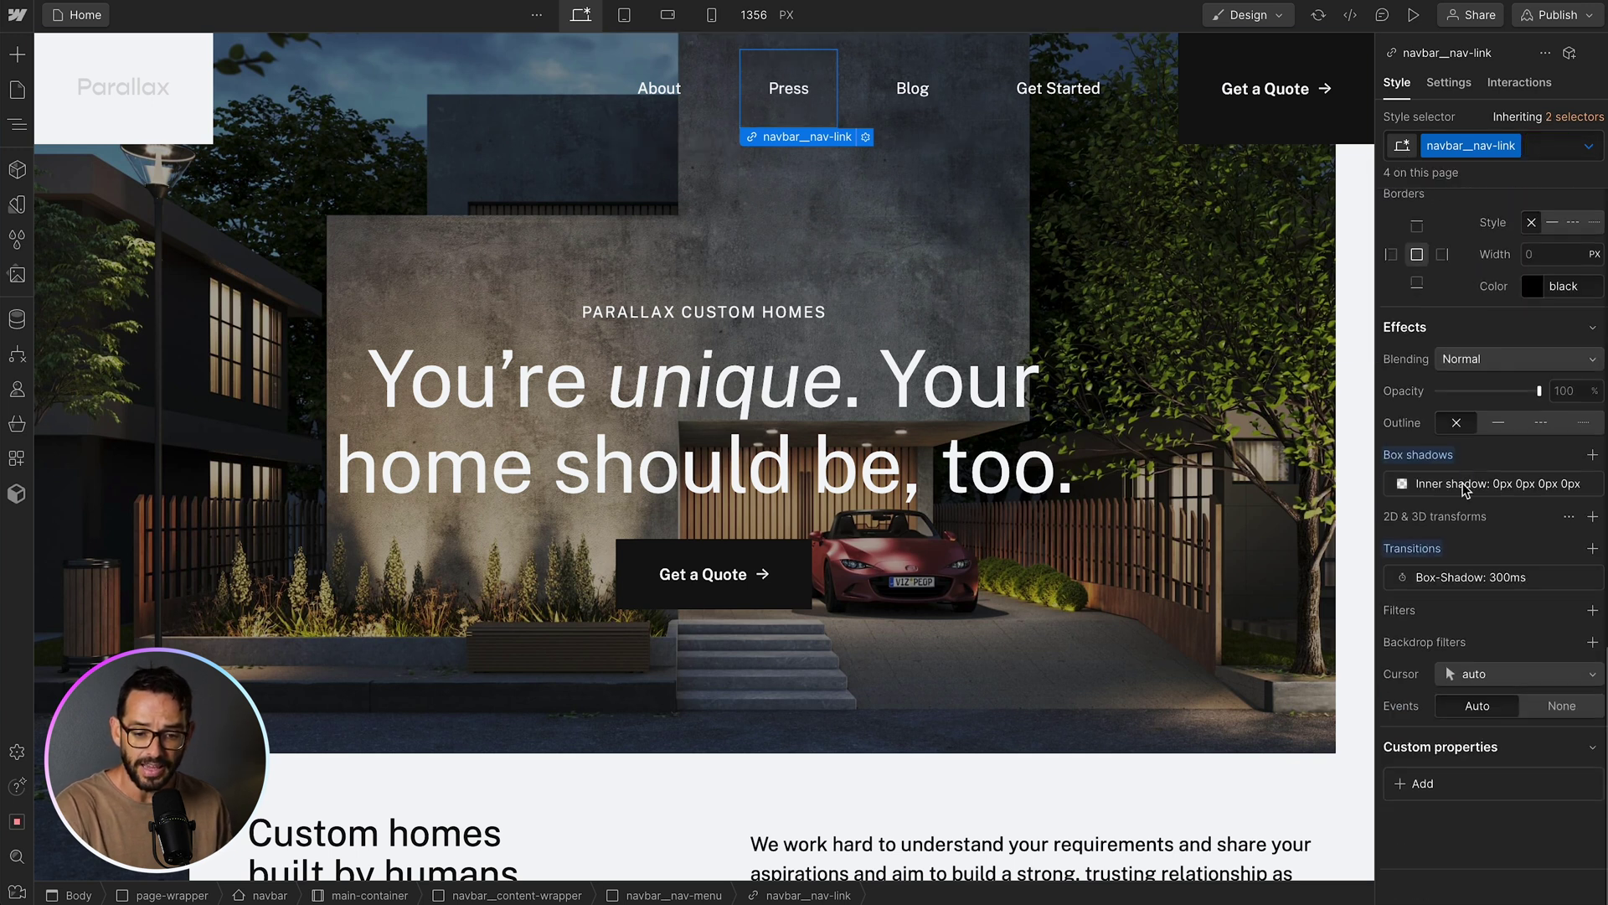
click(1592, 550)
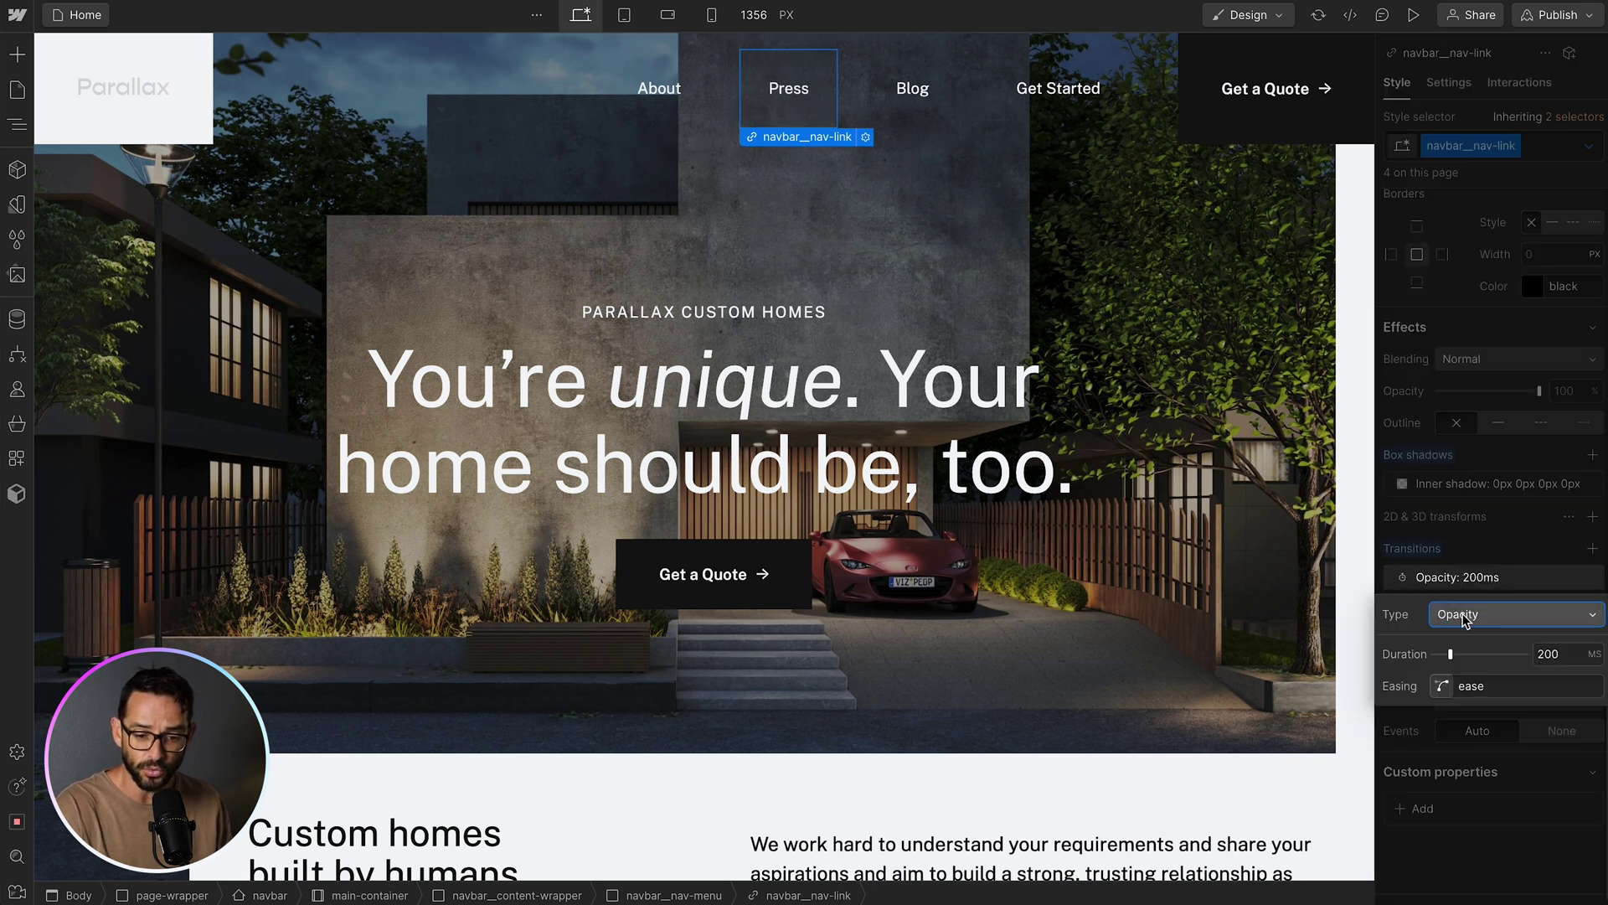
click(1462, 615)
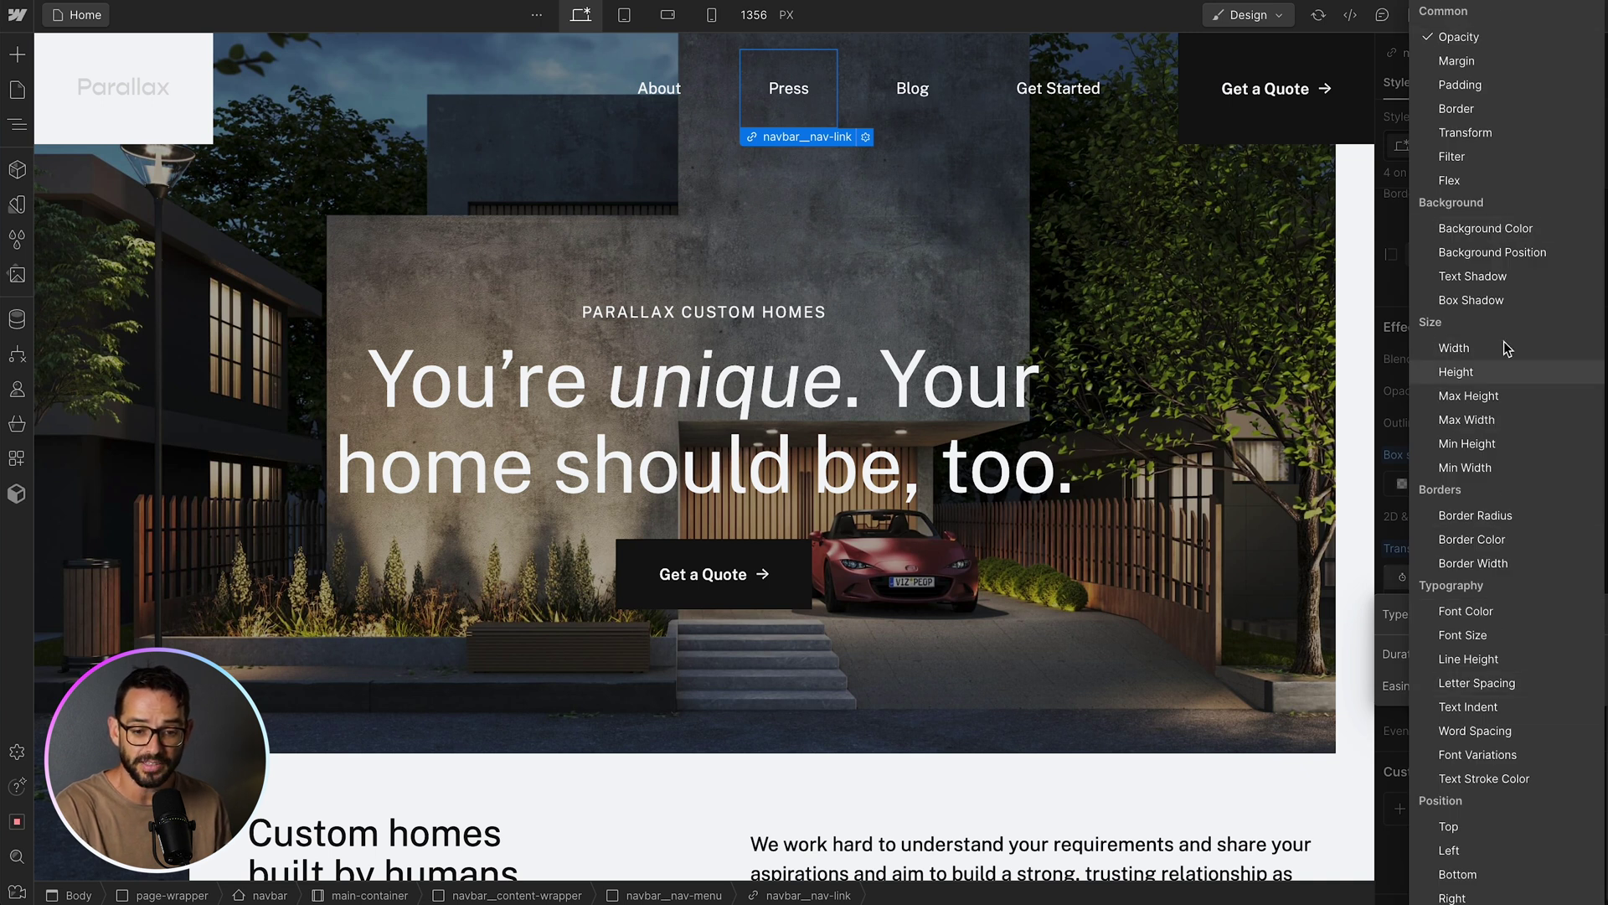
click(1506, 228)
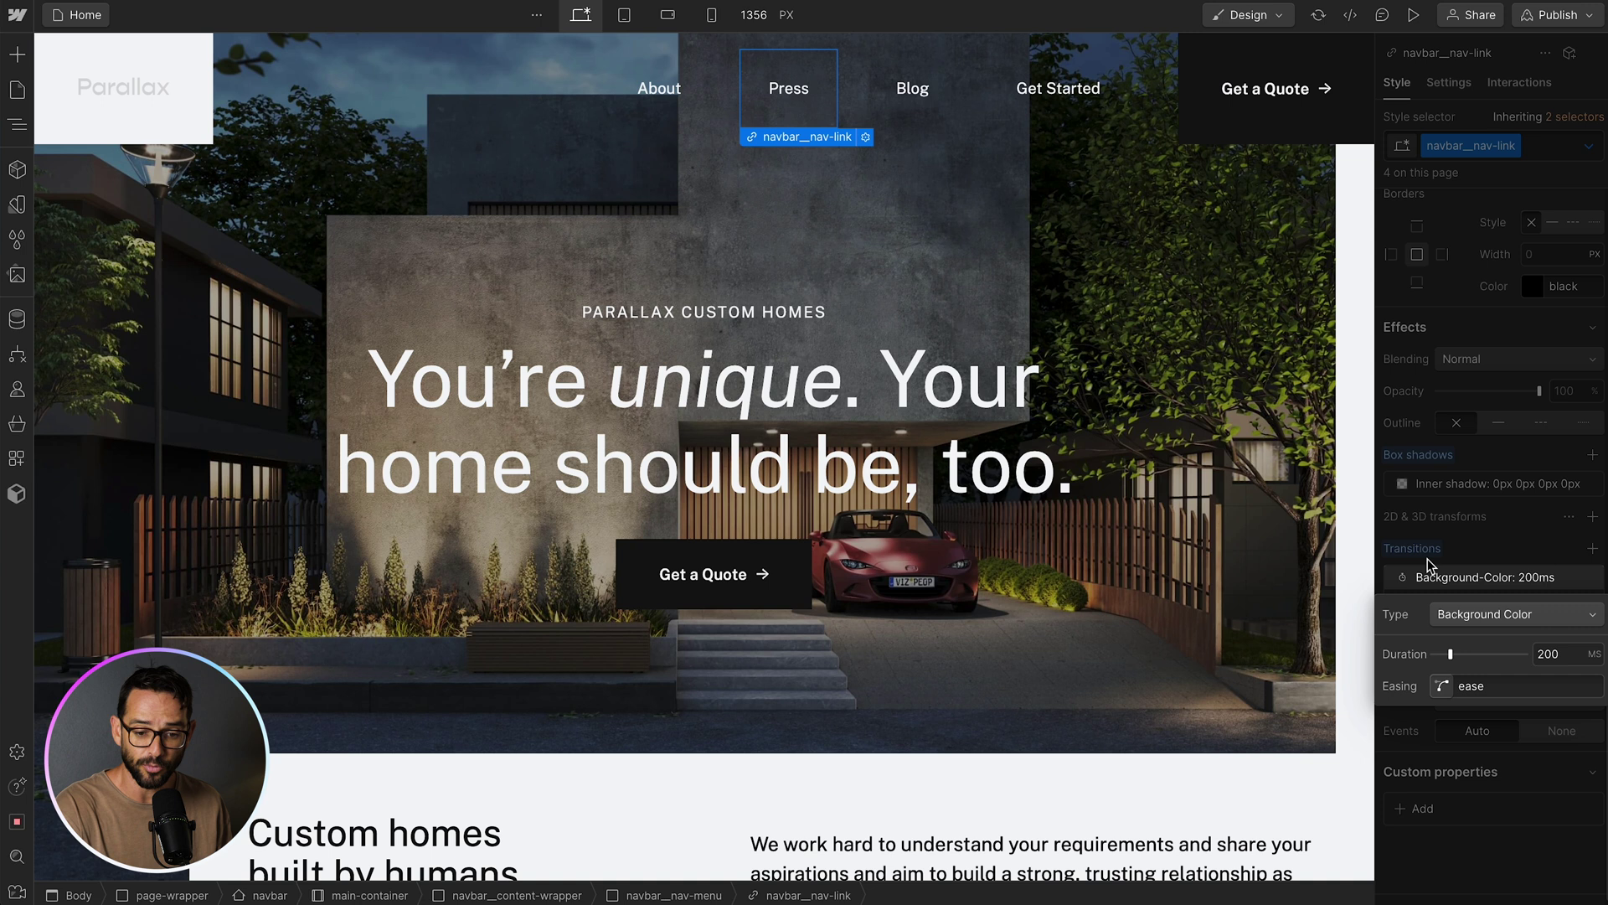
click(1506, 546)
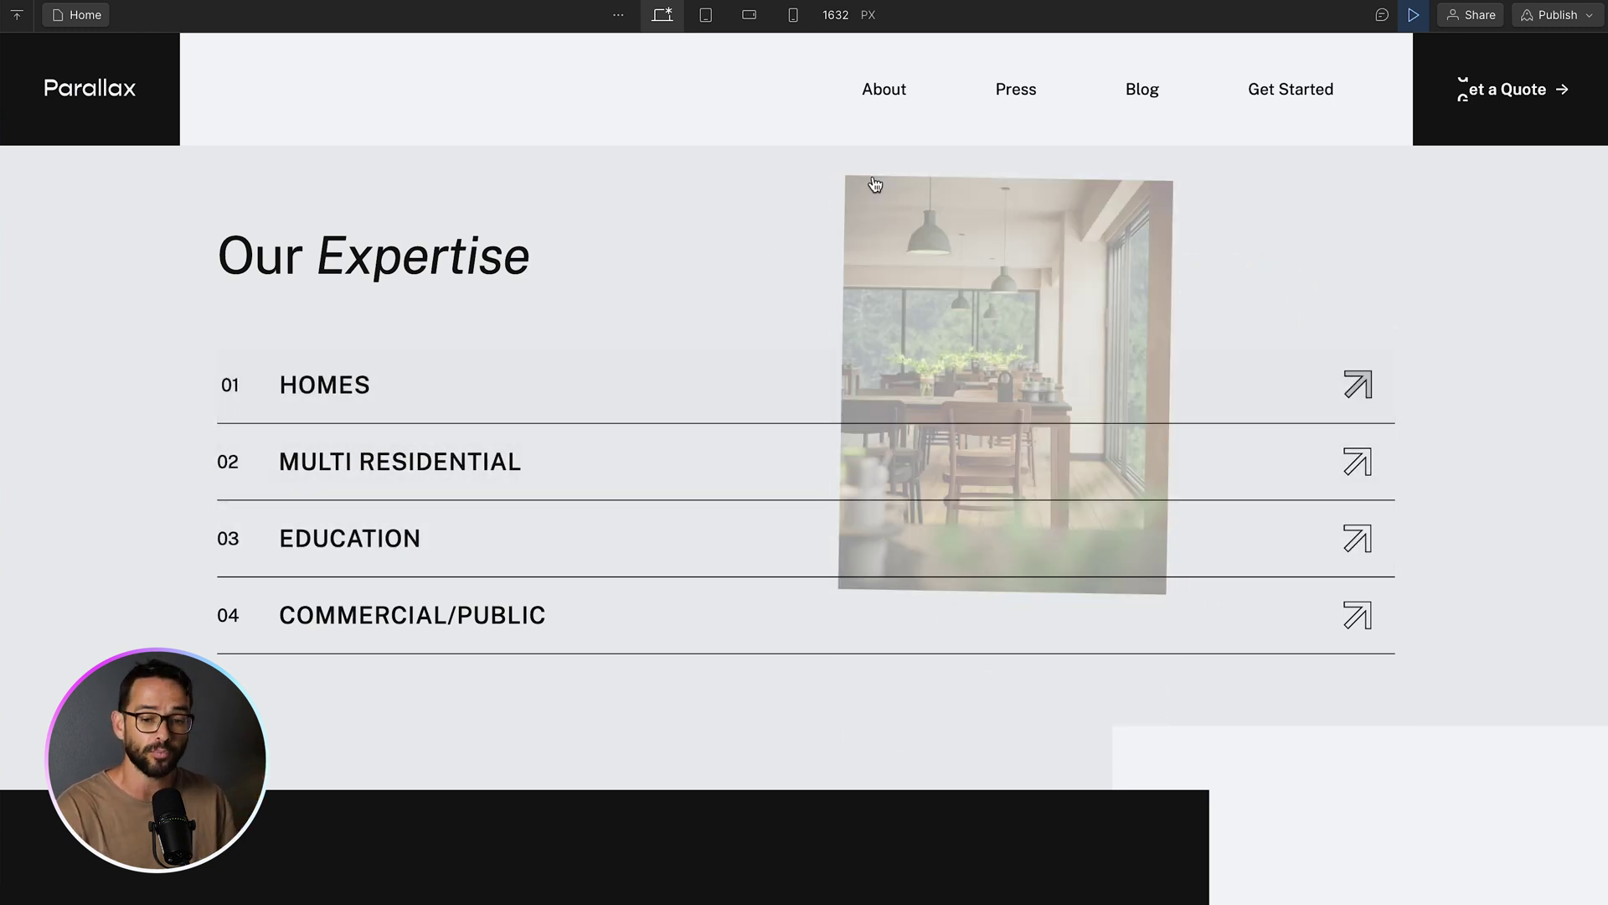
Exit the preview and return to the Designer
key(super+shift+p)
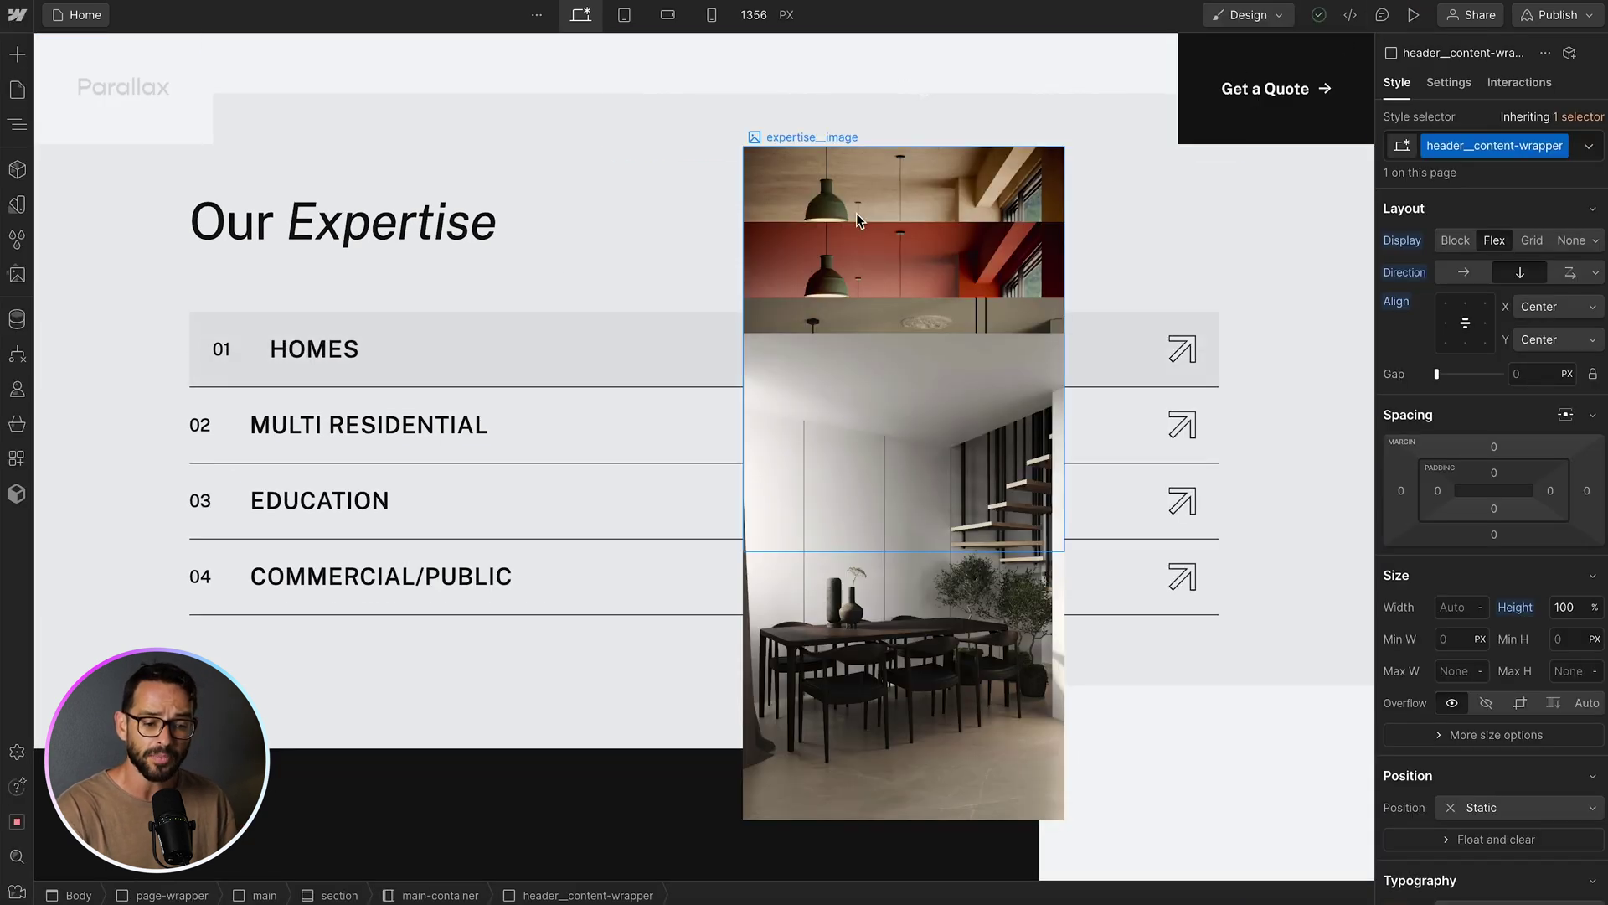
Select the HOMES expertise row and open its existing Mouse hover interaction trigger
click(565, 339)
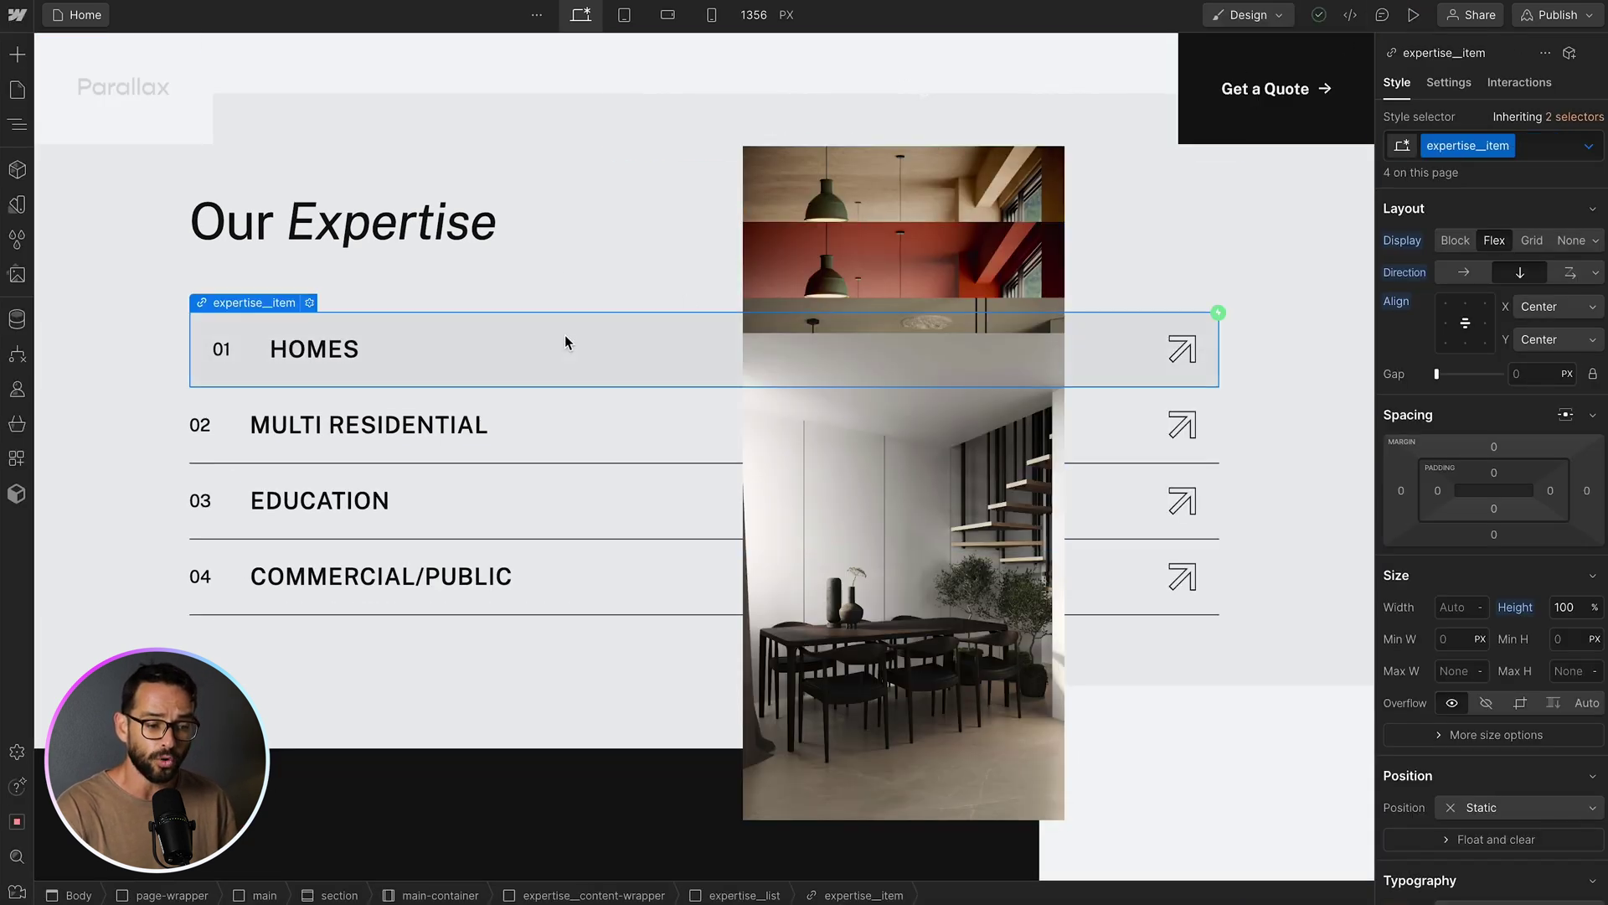
click(1505, 84)
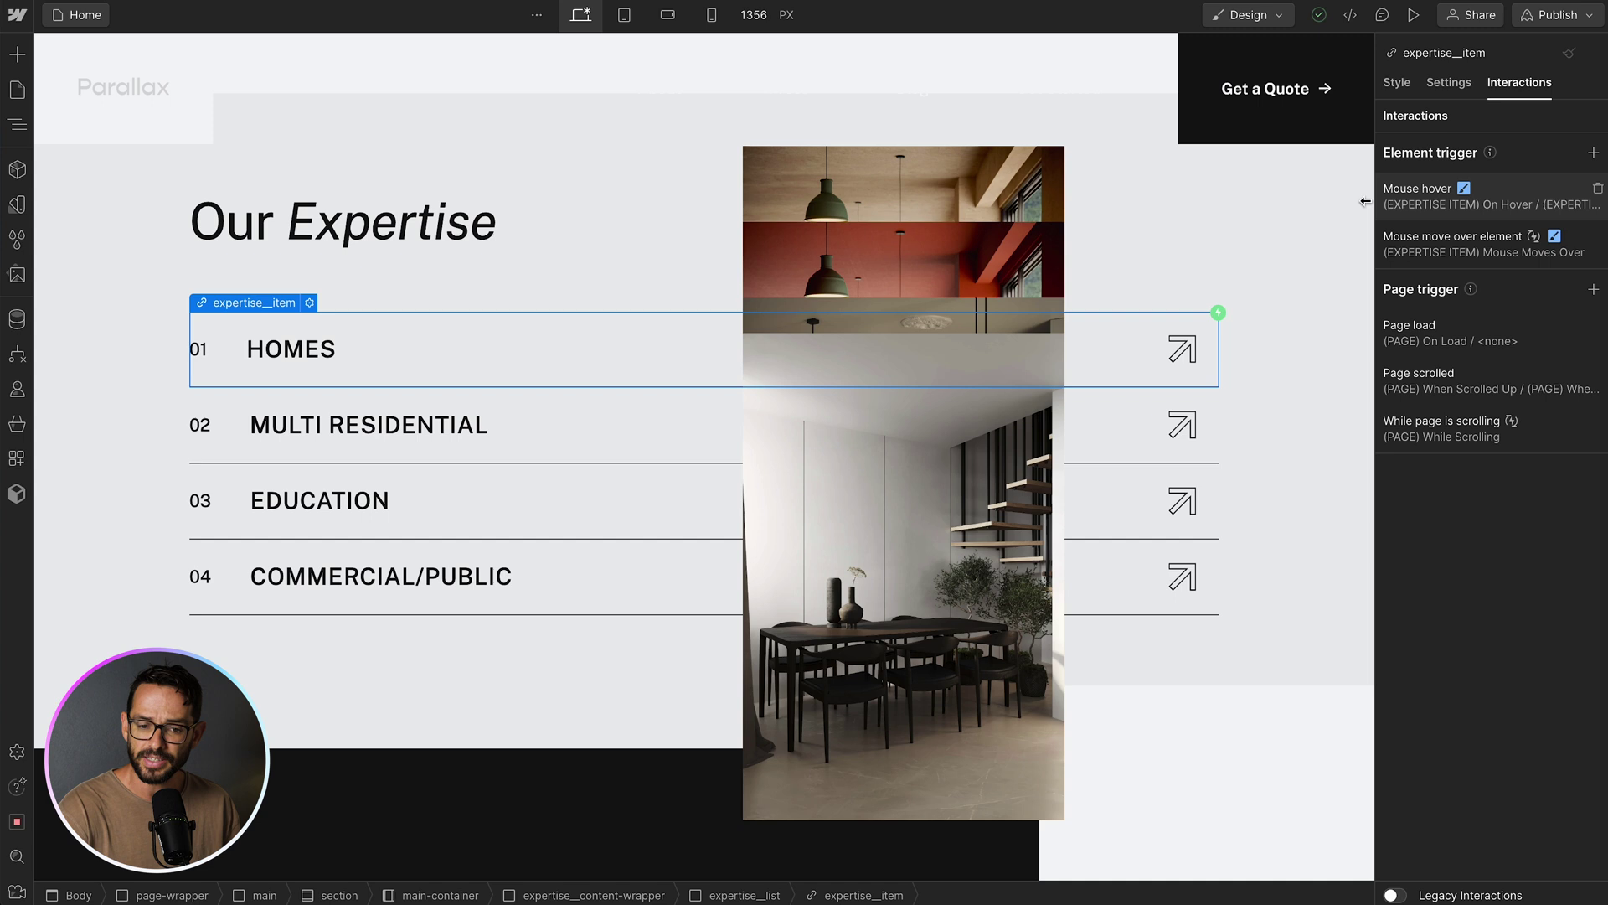
click(1592, 154)
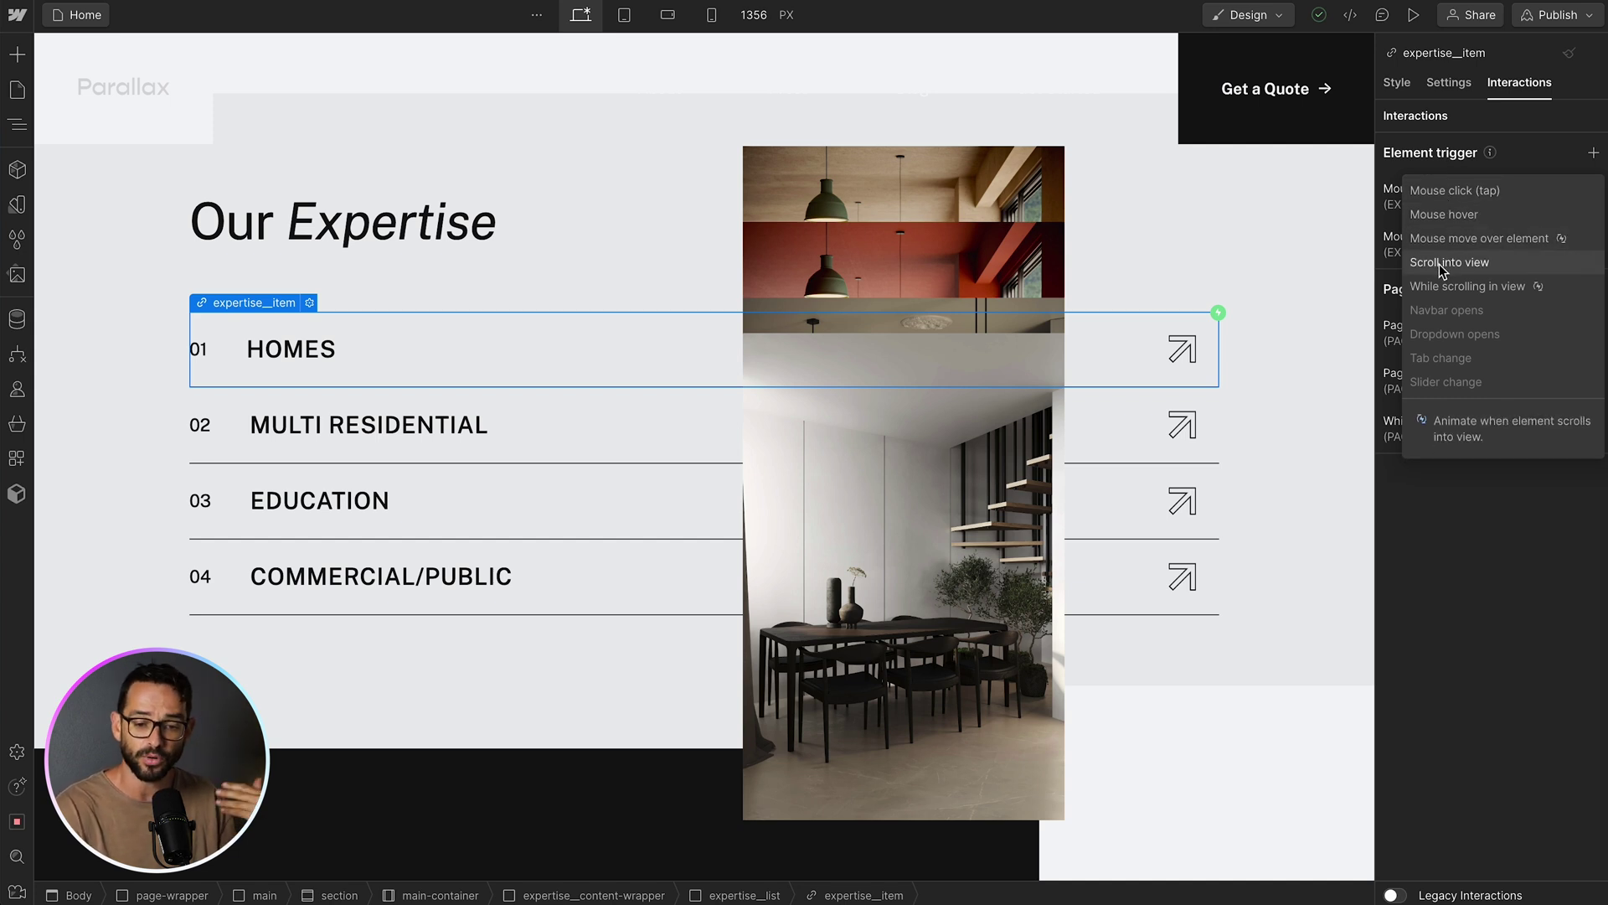
click(1530, 154)
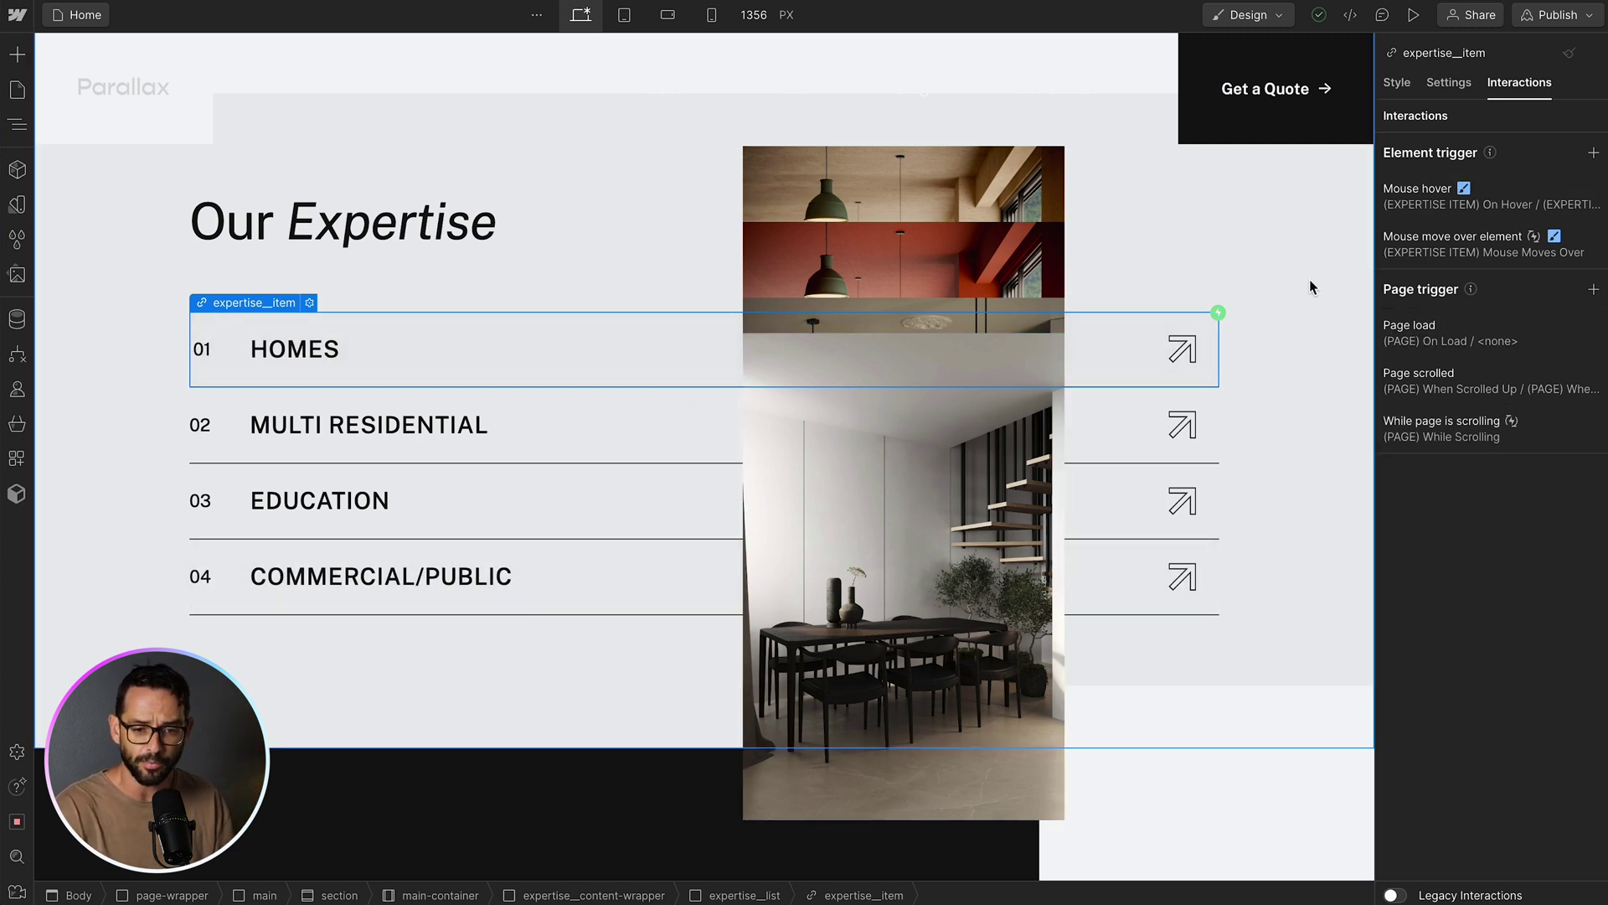
click(1429, 199)
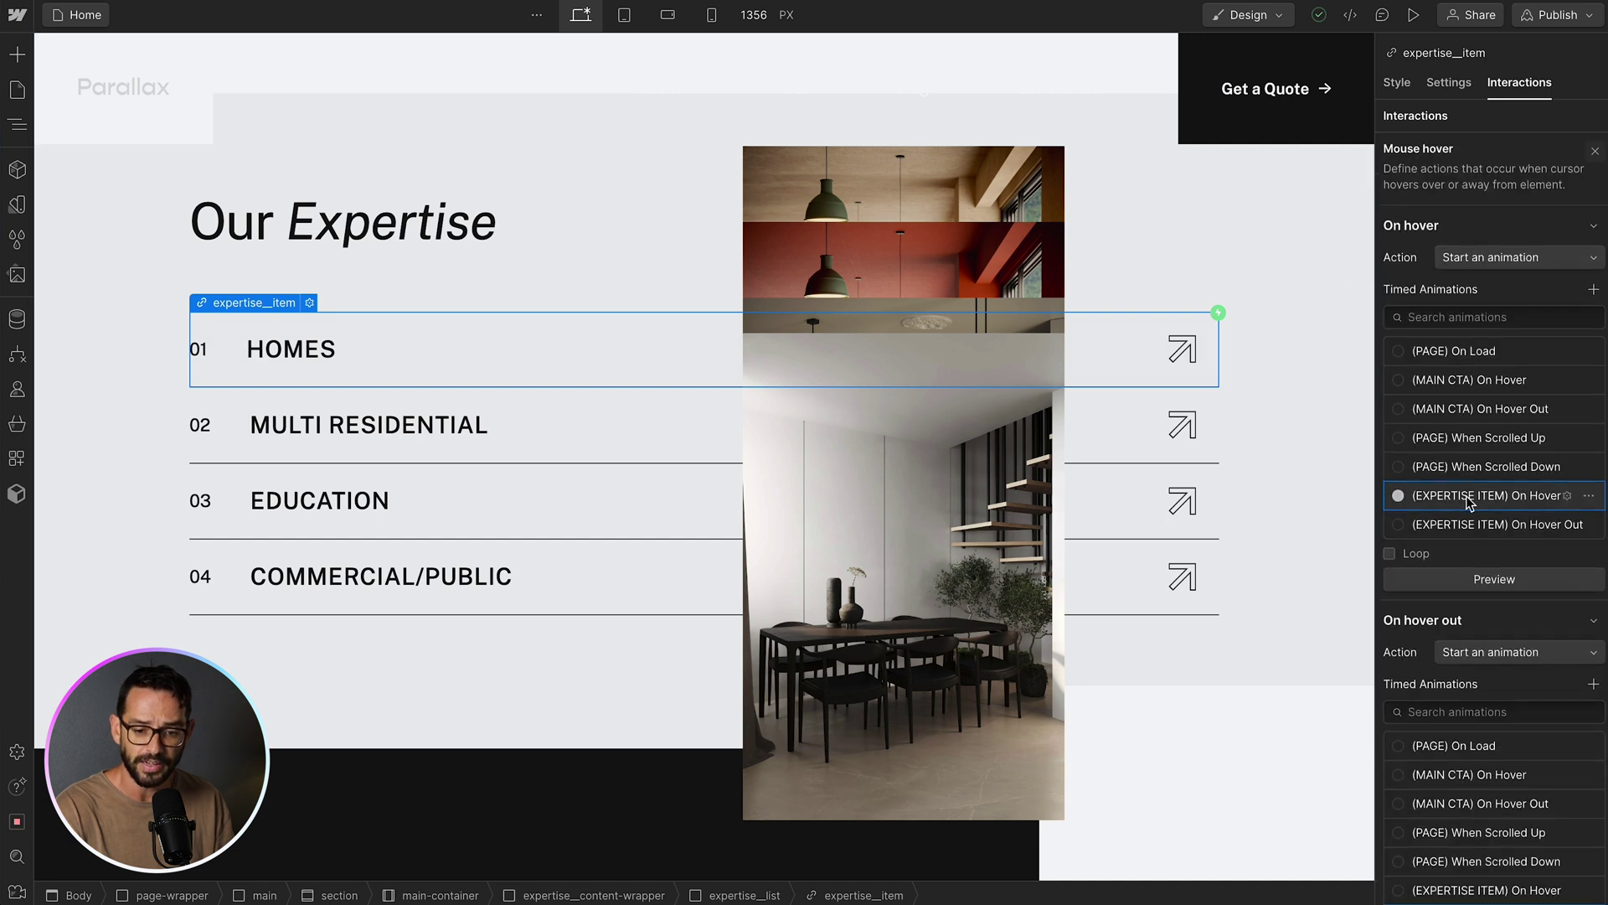
Open the Expertise Item On Hover animation and review the arrow's Move and Black text-colour steps
click(1566, 495)
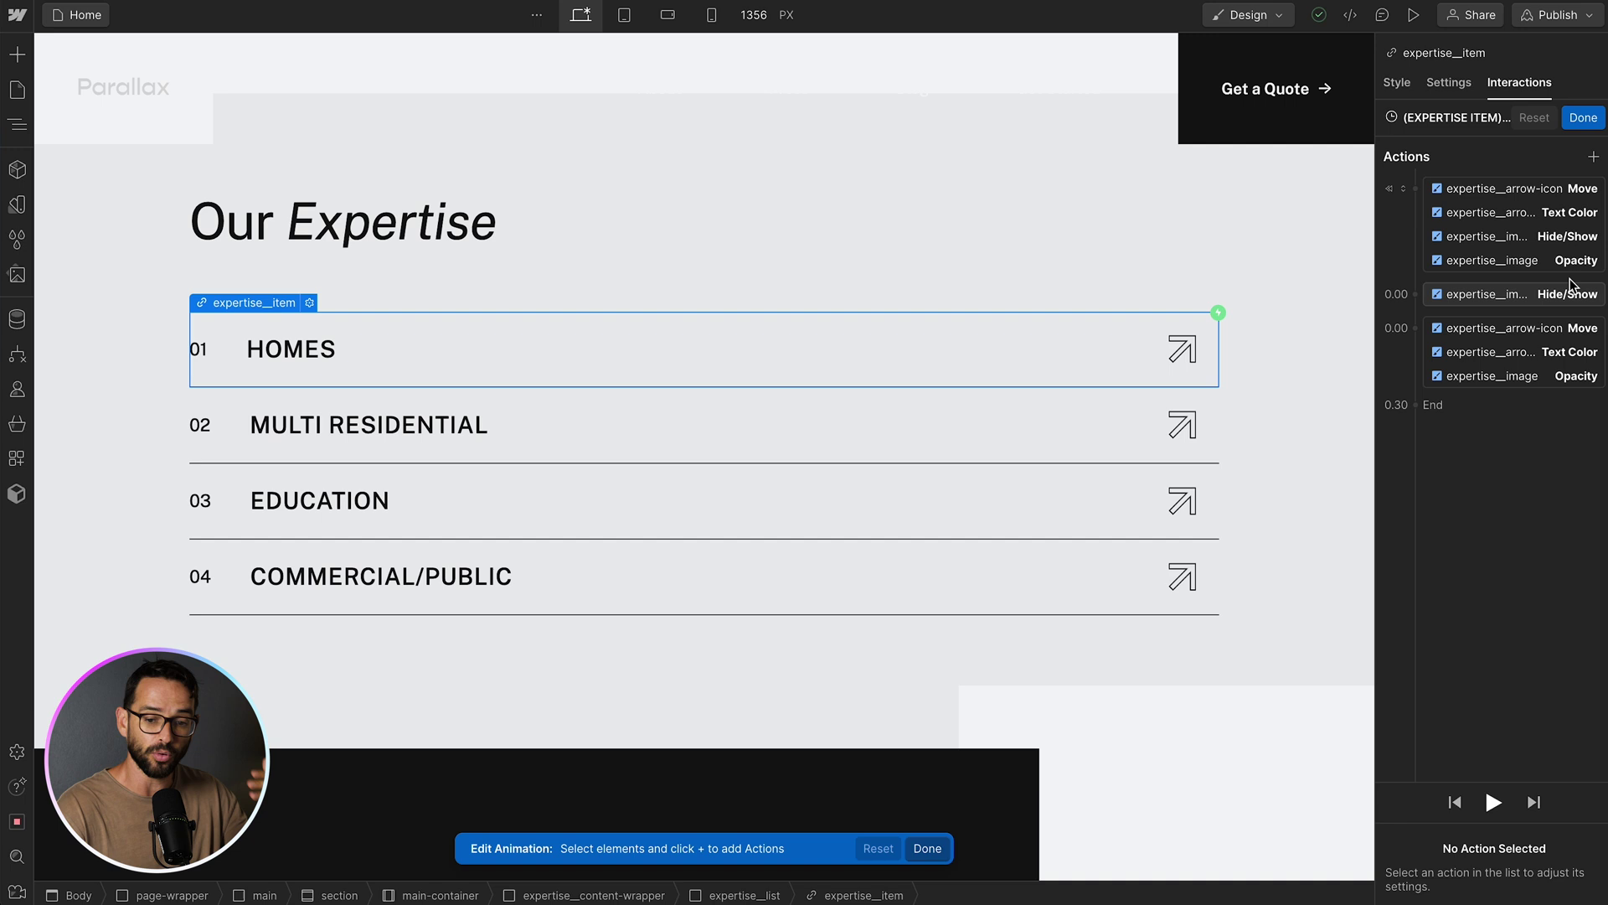
click(1499, 191)
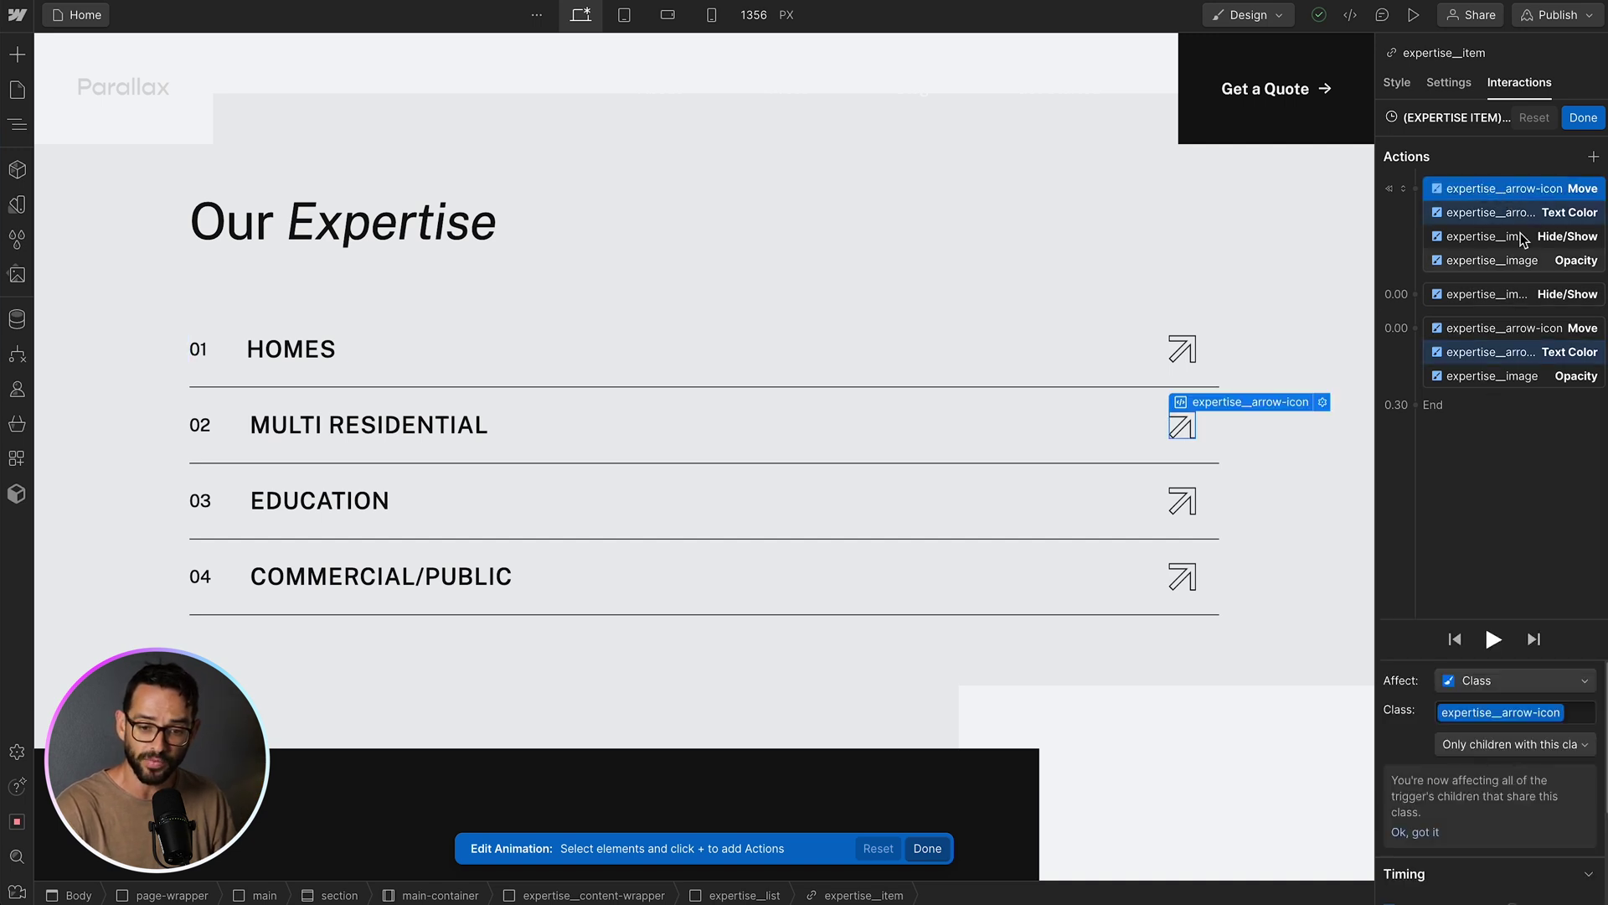
scroll(1483, 754, down, 2)
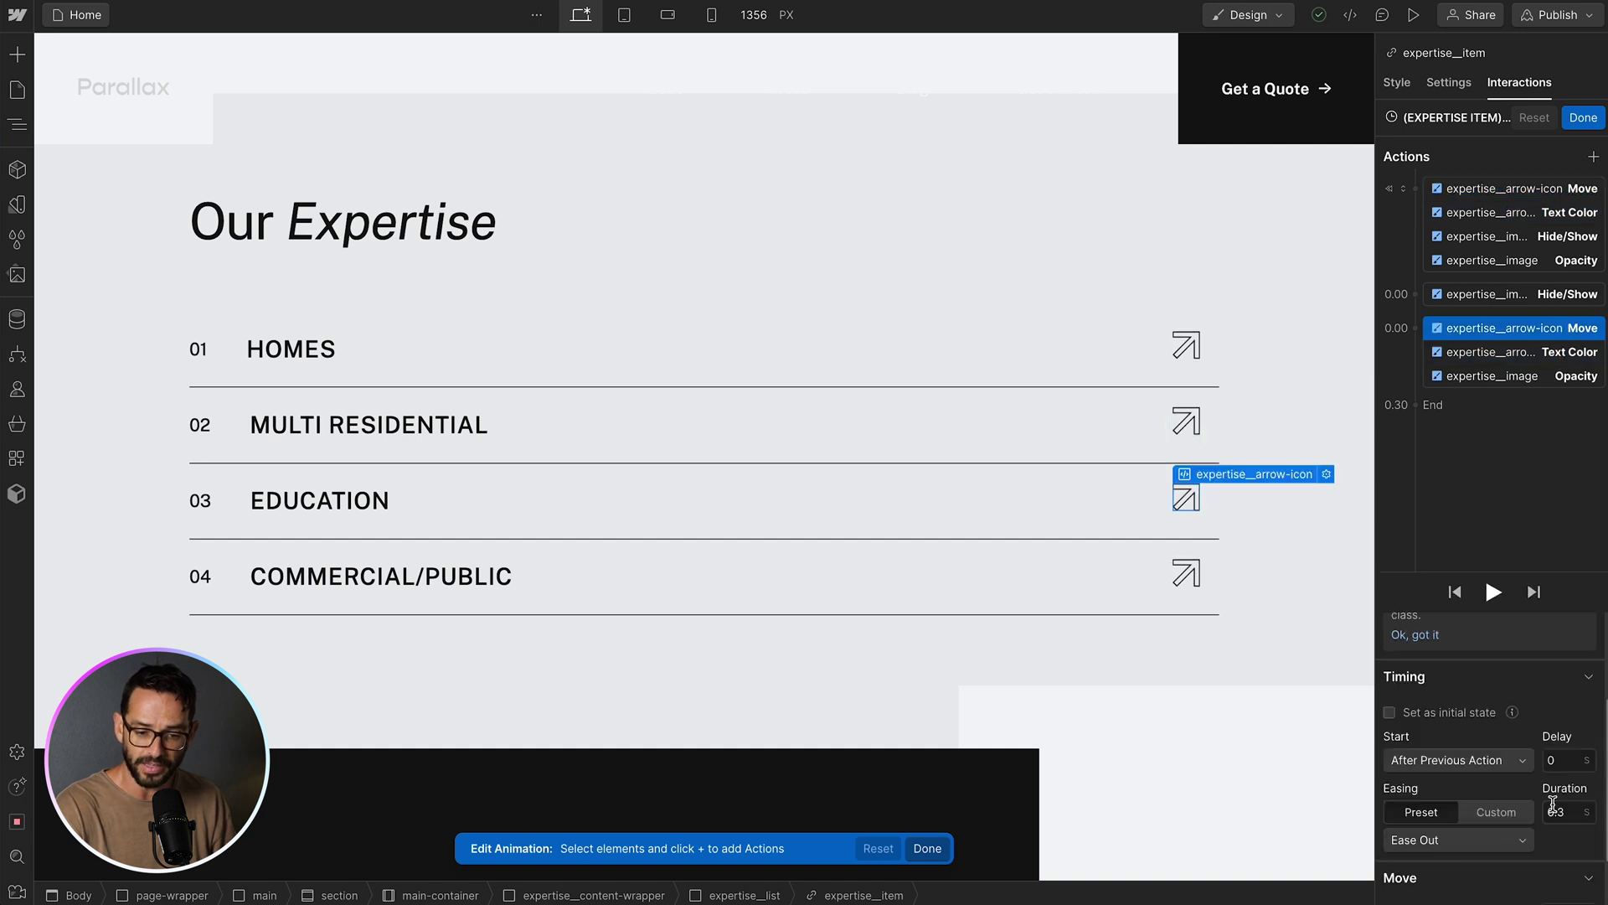
scroll(1563, 755, down, 1)
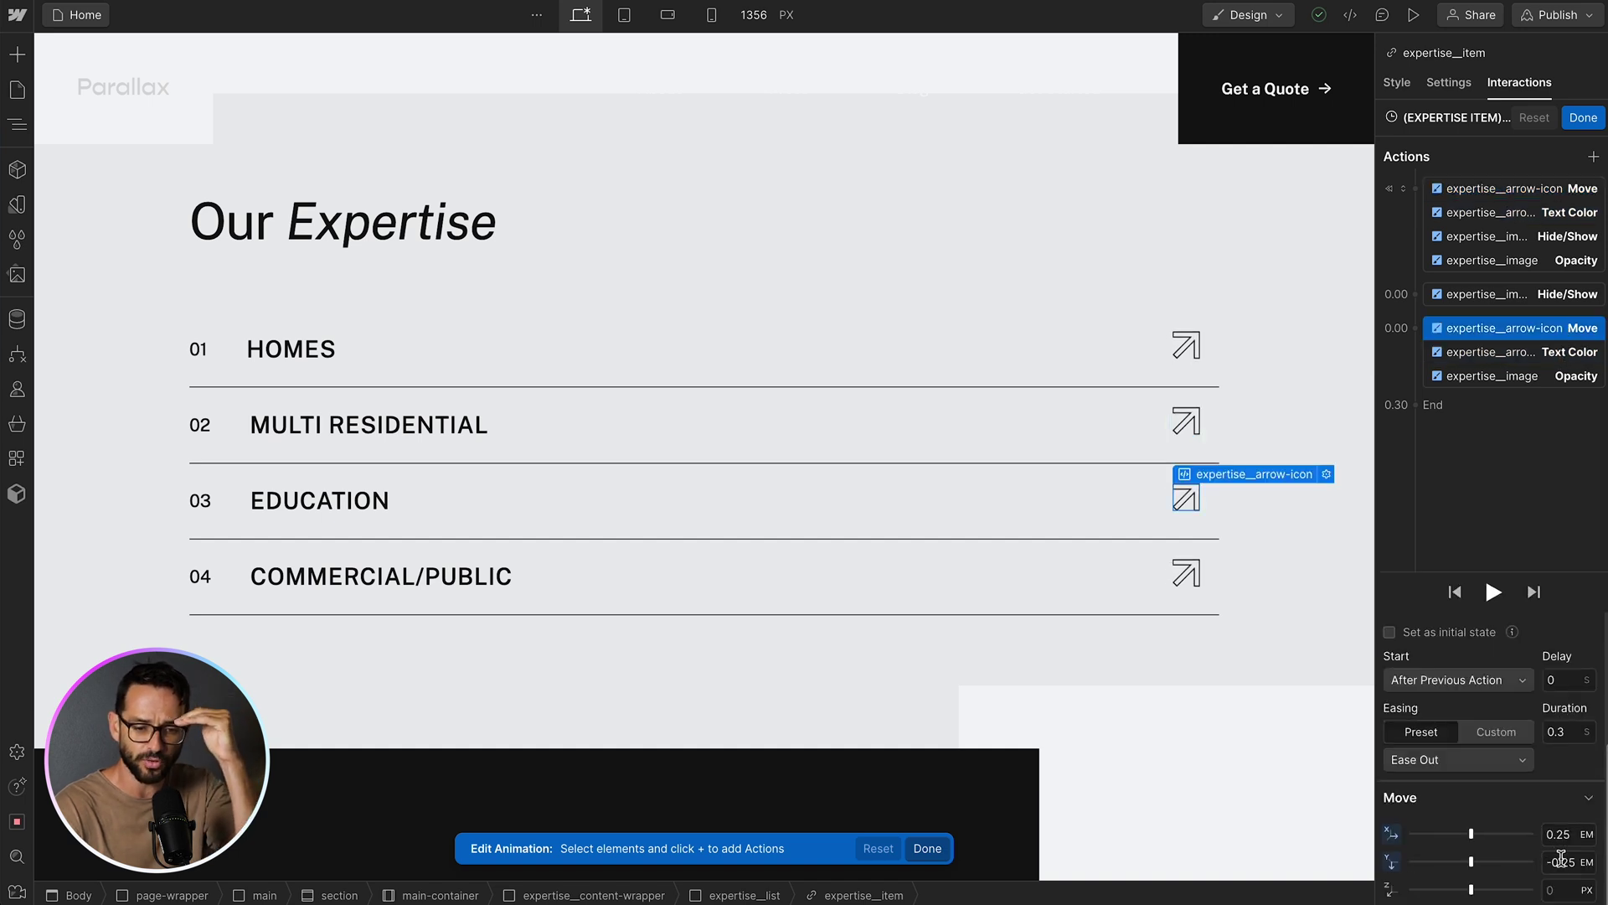
click(1536, 214)
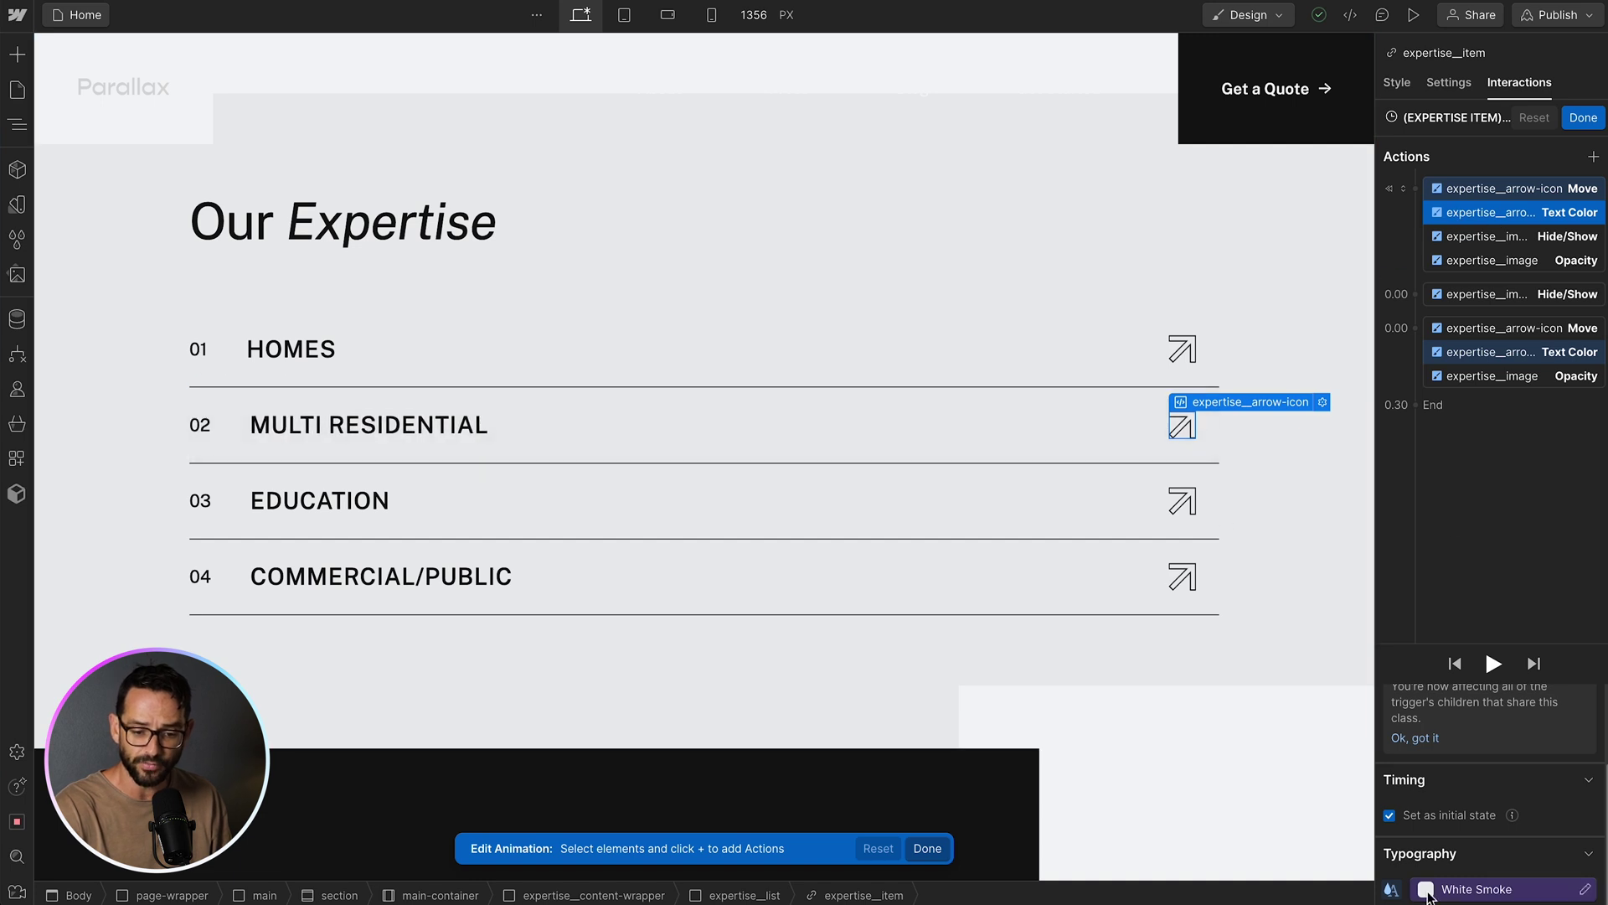
click(1508, 352)
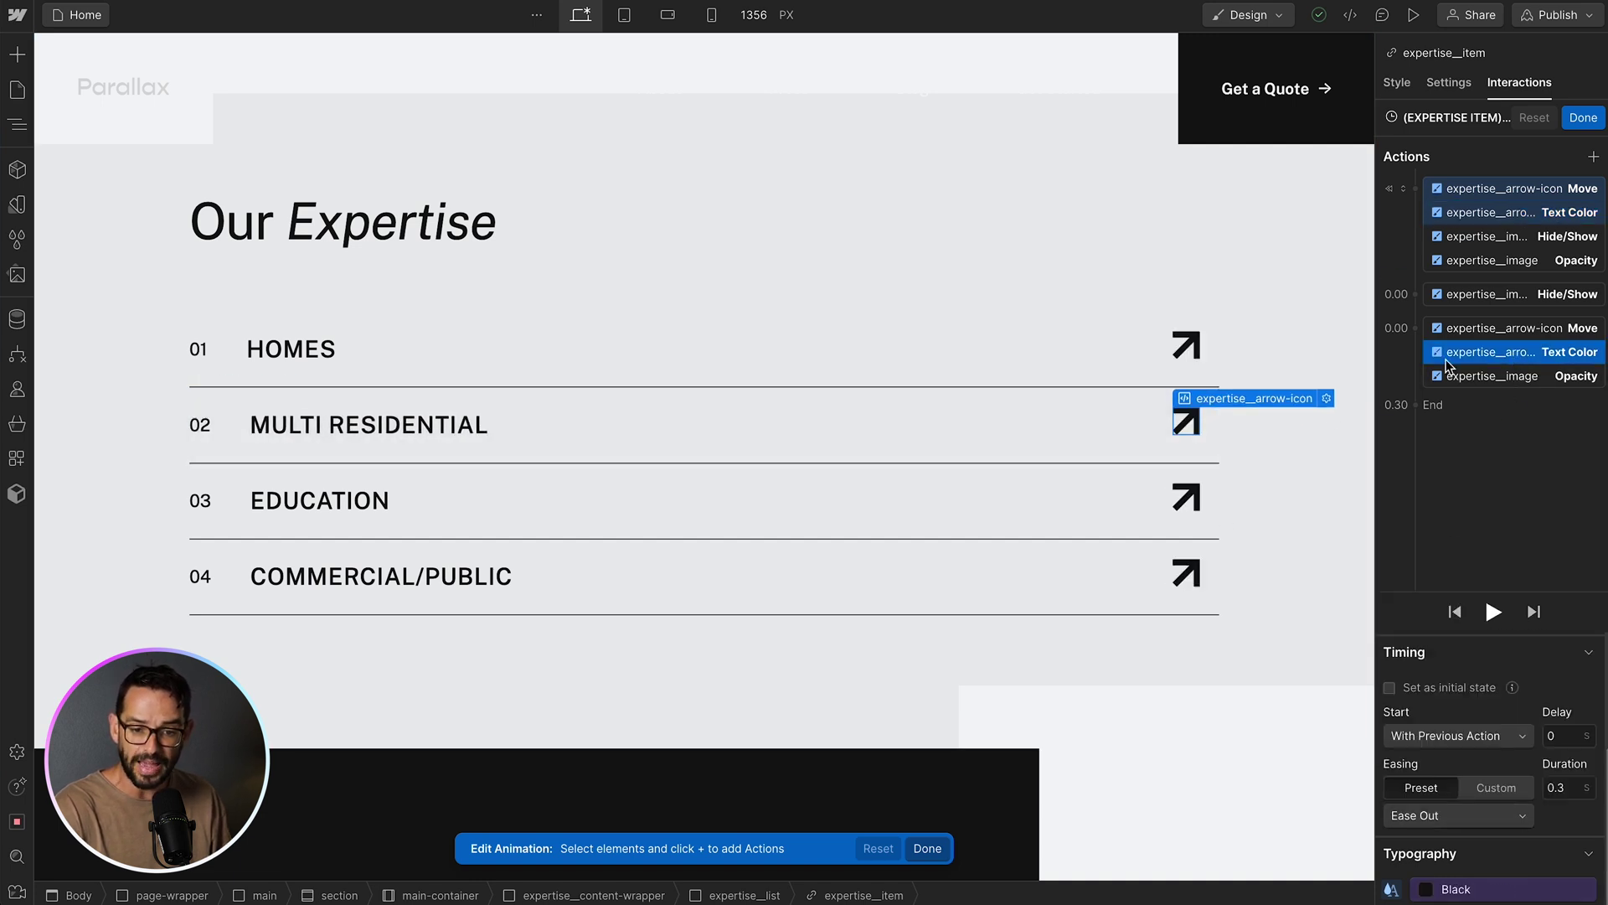
Review the image's show step and 0% to 100% opacity, then finish and preview the page
click(1497, 242)
click(1490, 264)
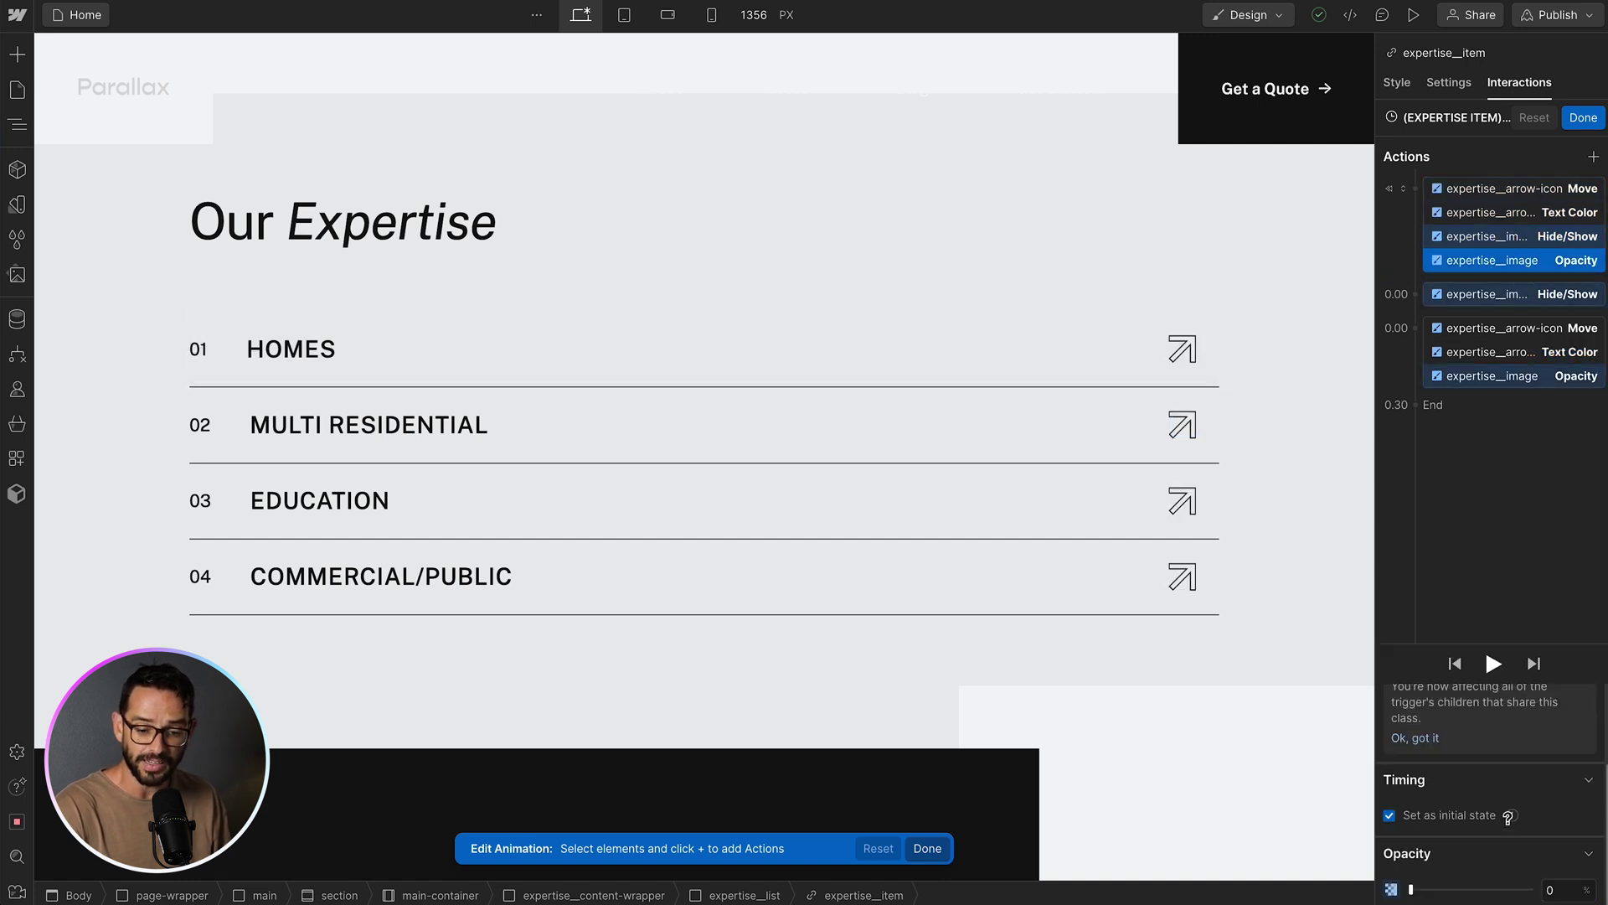
click(1542, 381)
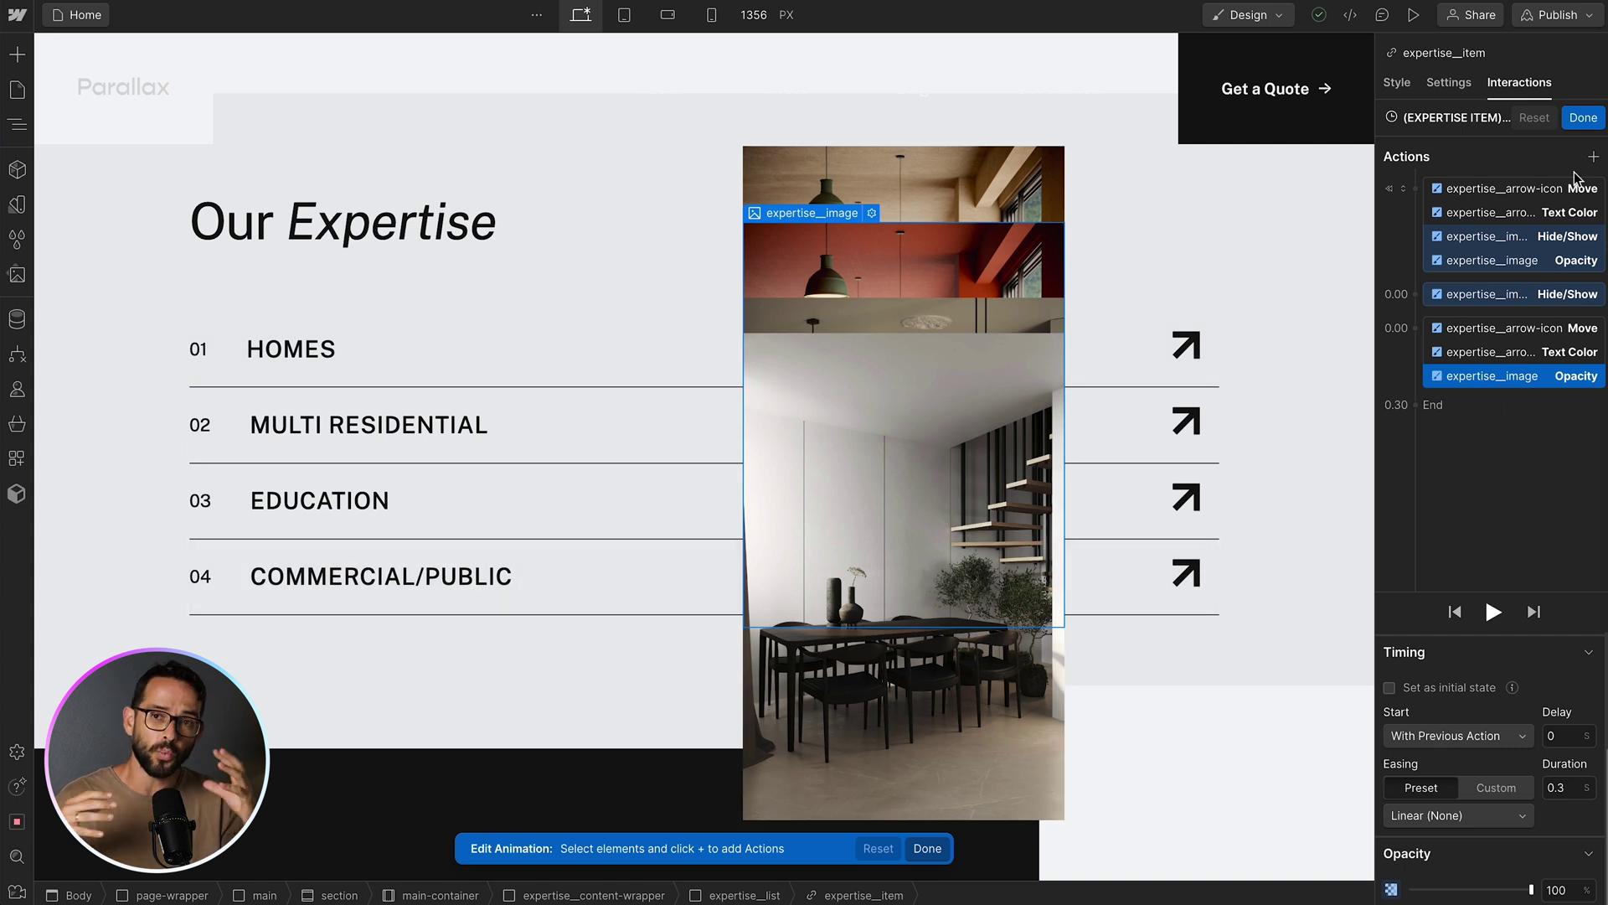
click(1584, 118)
click(1415, 16)
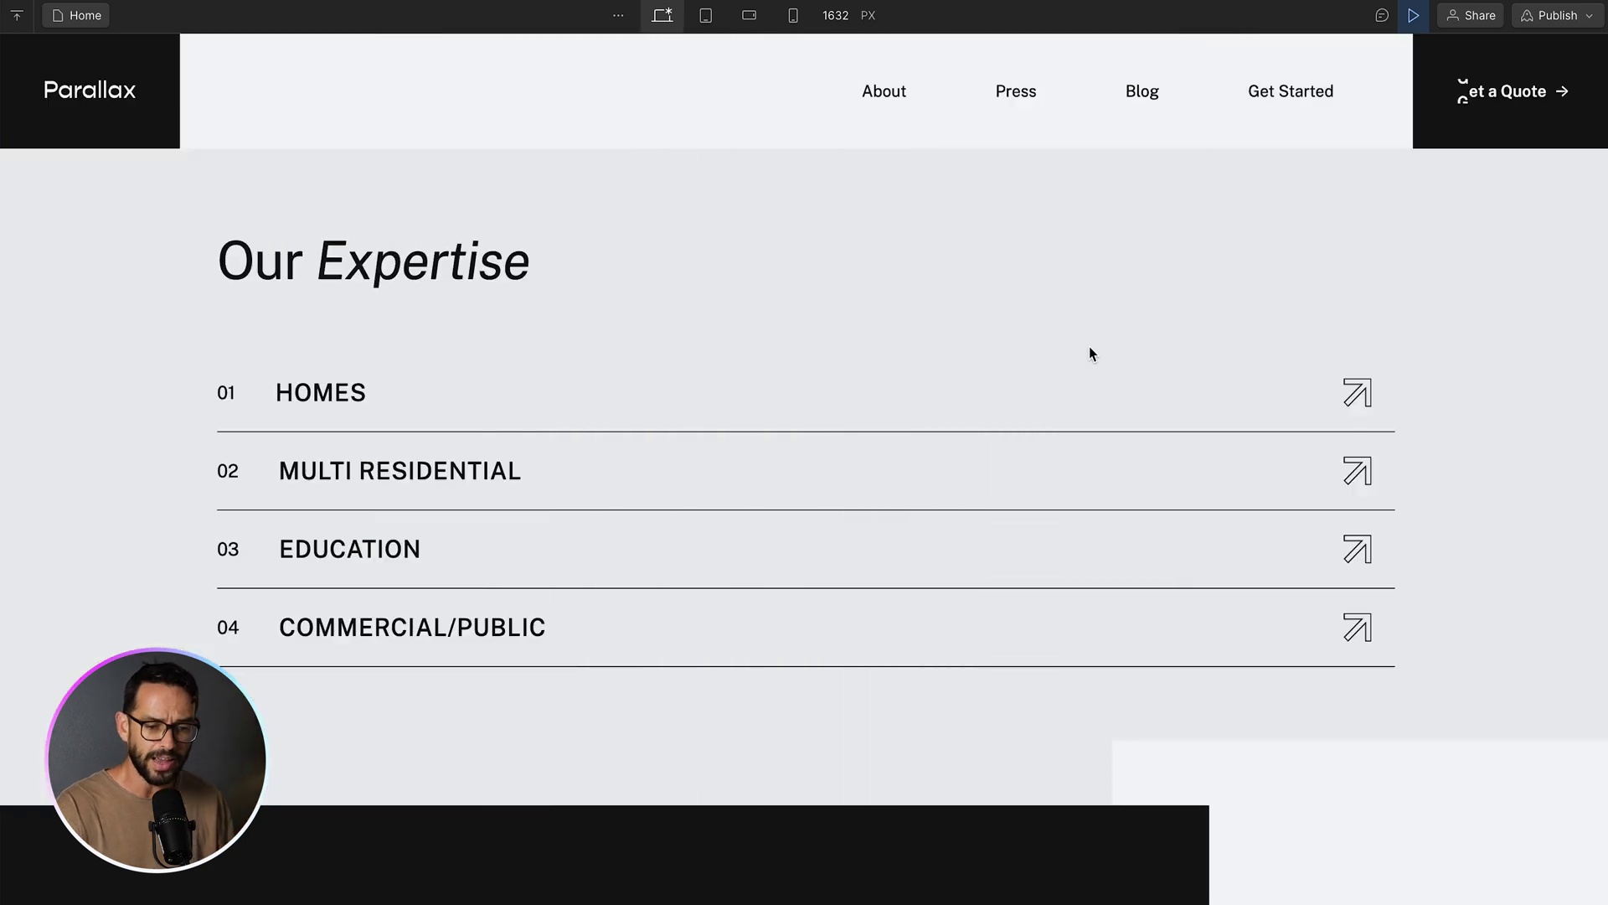
Scroll the preview, then turn Preview off and on to replay the intro
scroll(1087, 352, up, 10)
click(1408, 22)
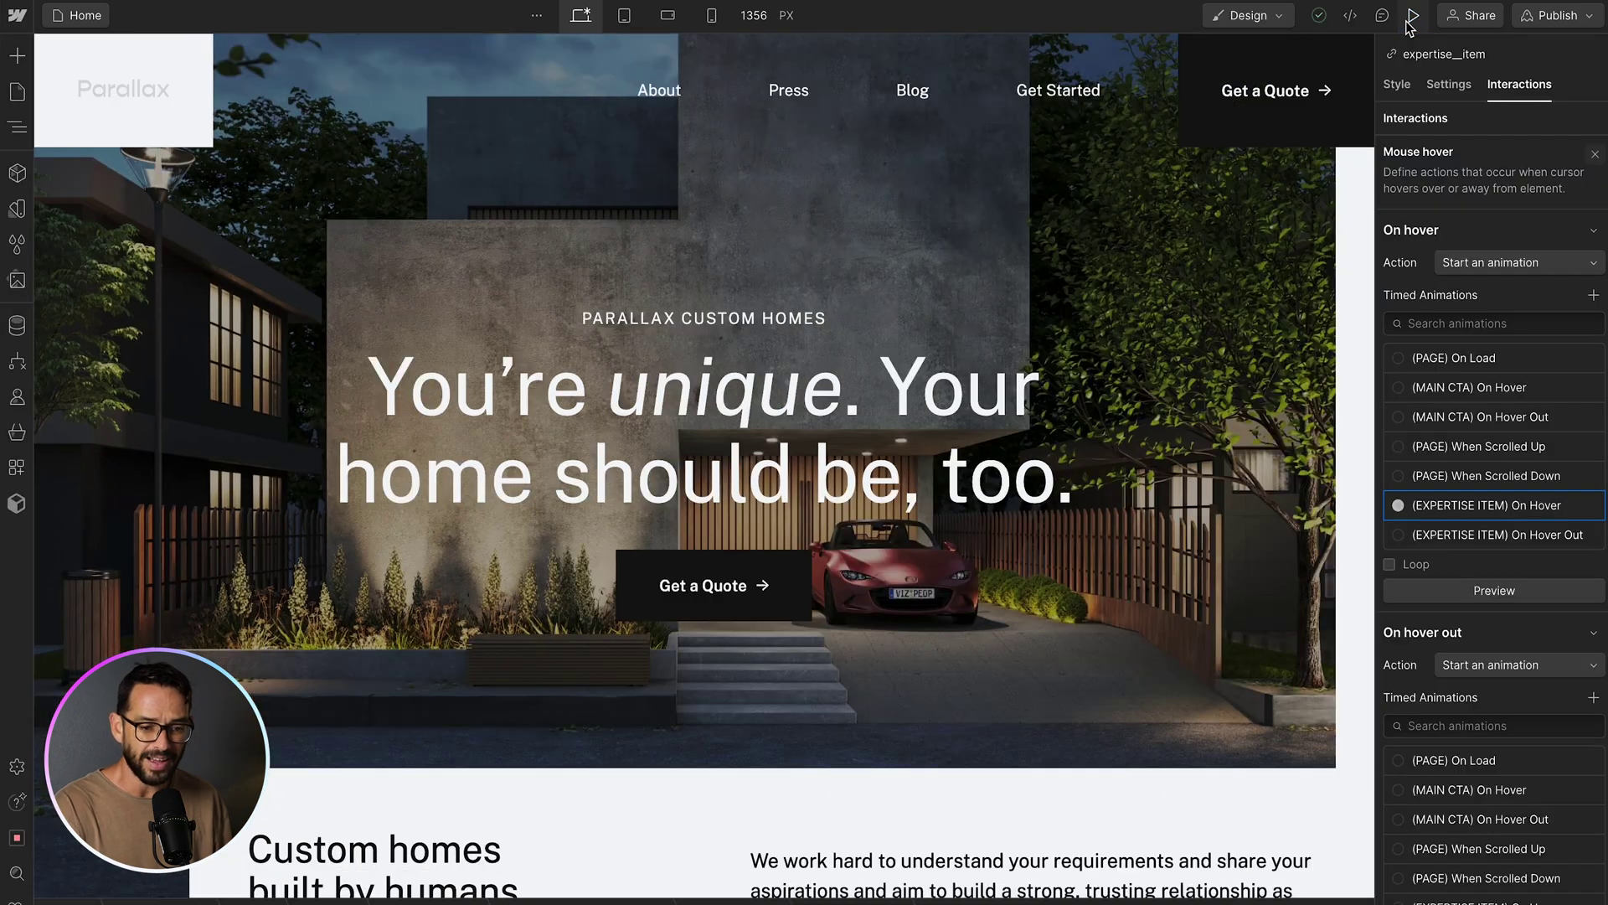
click(1408, 23)
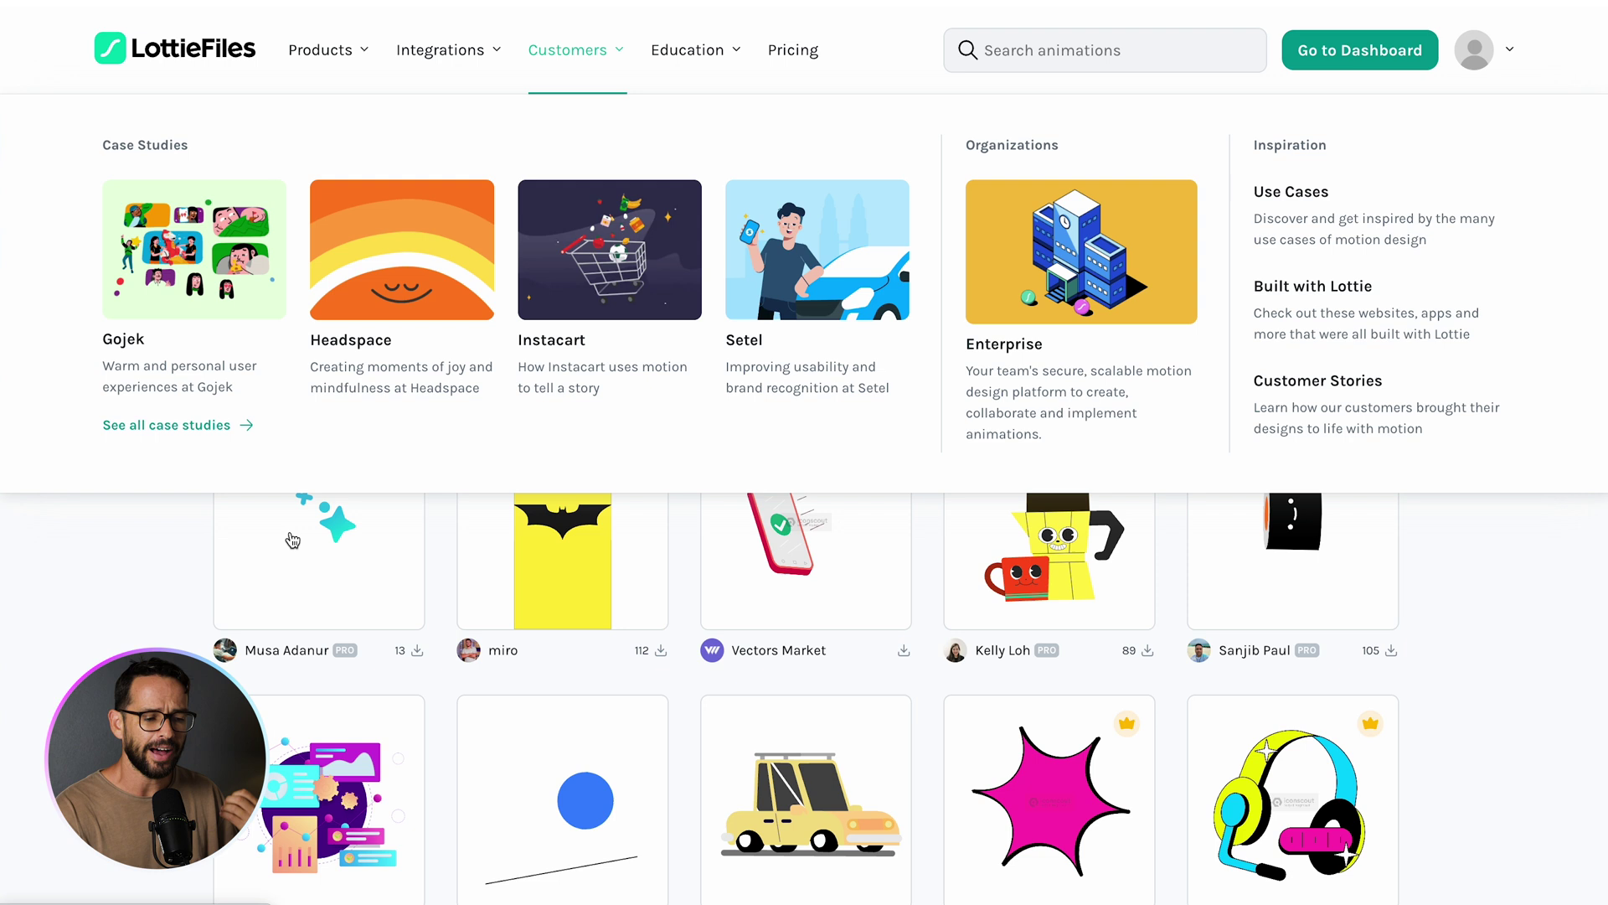
Scroll through the LottieFiles Featured animation gallery
scroll(163, 565, down, 5)
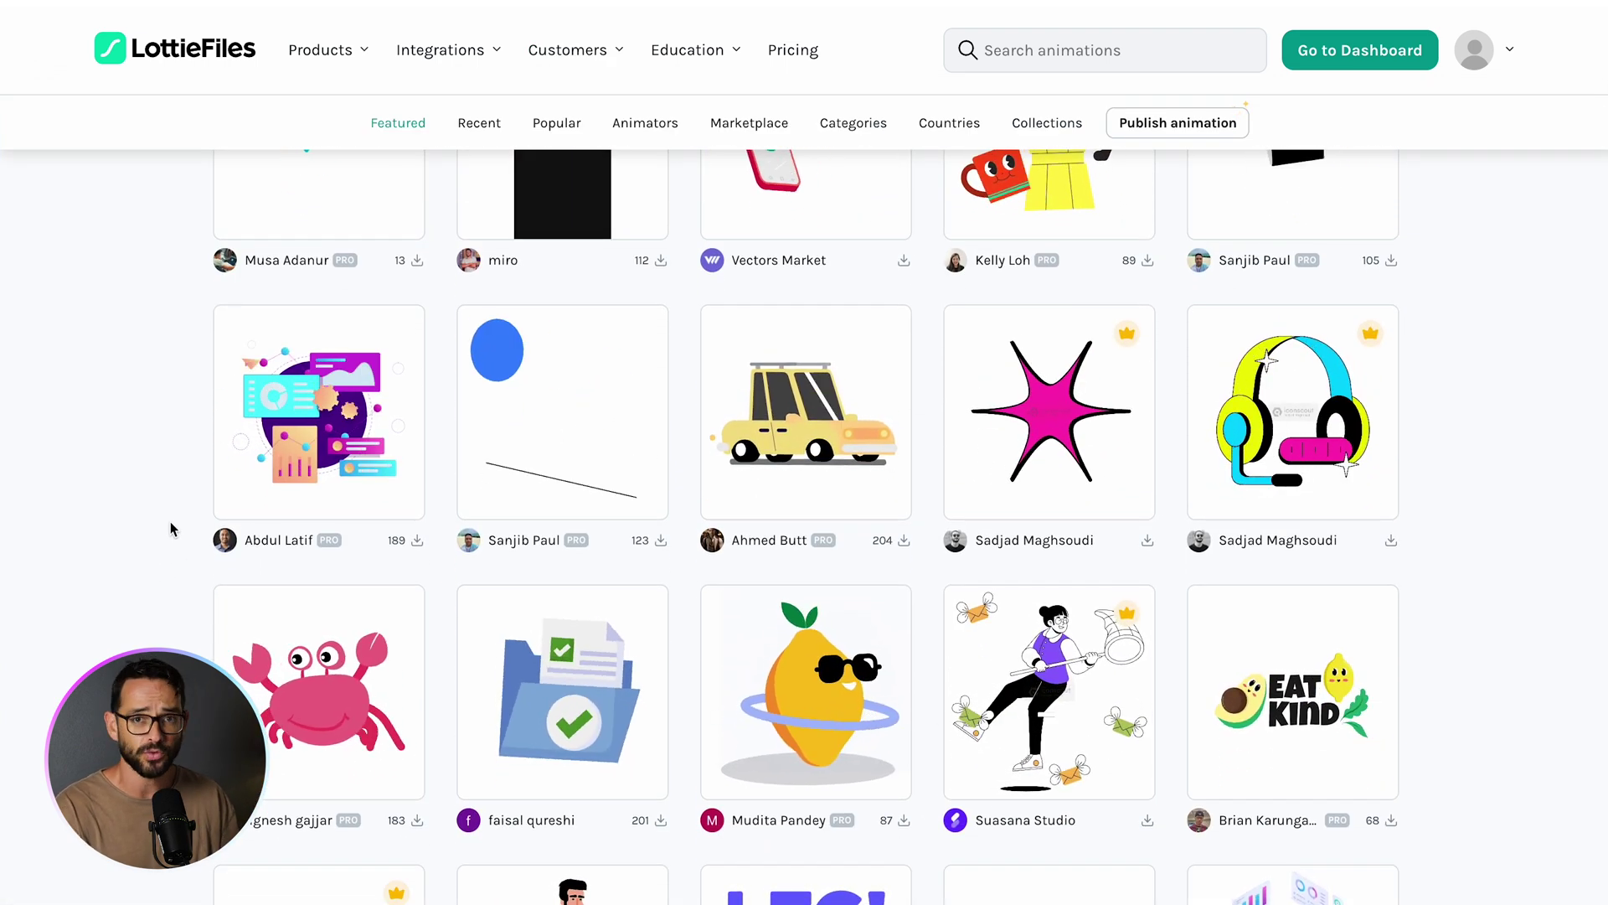
scroll(203, 457, down, 4)
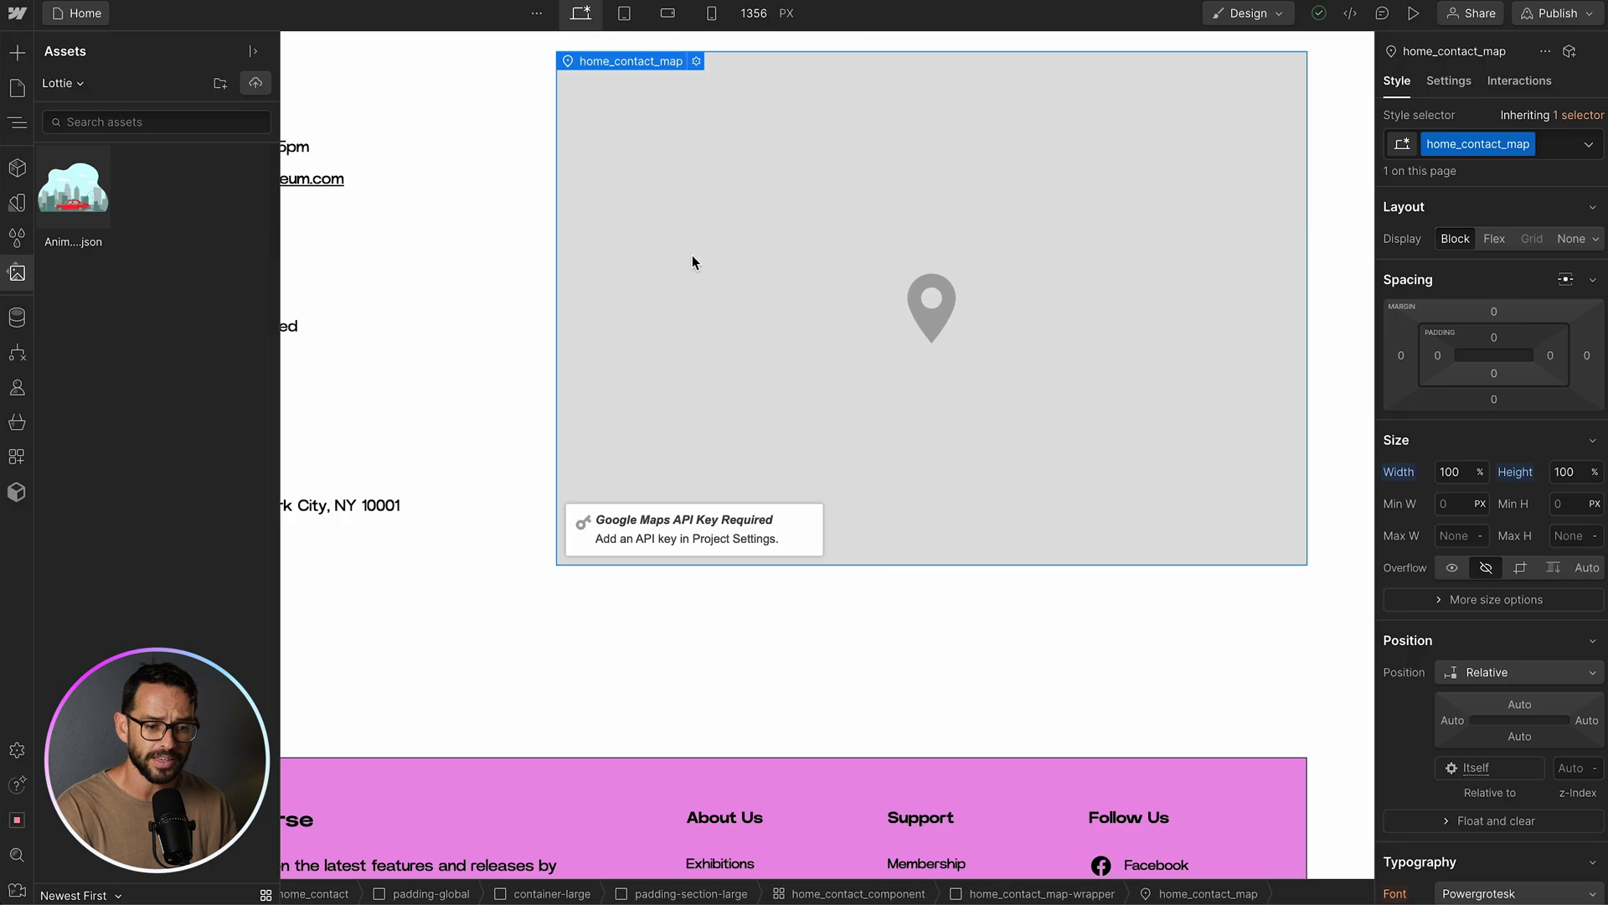
scroll(550, 406, up, 1)
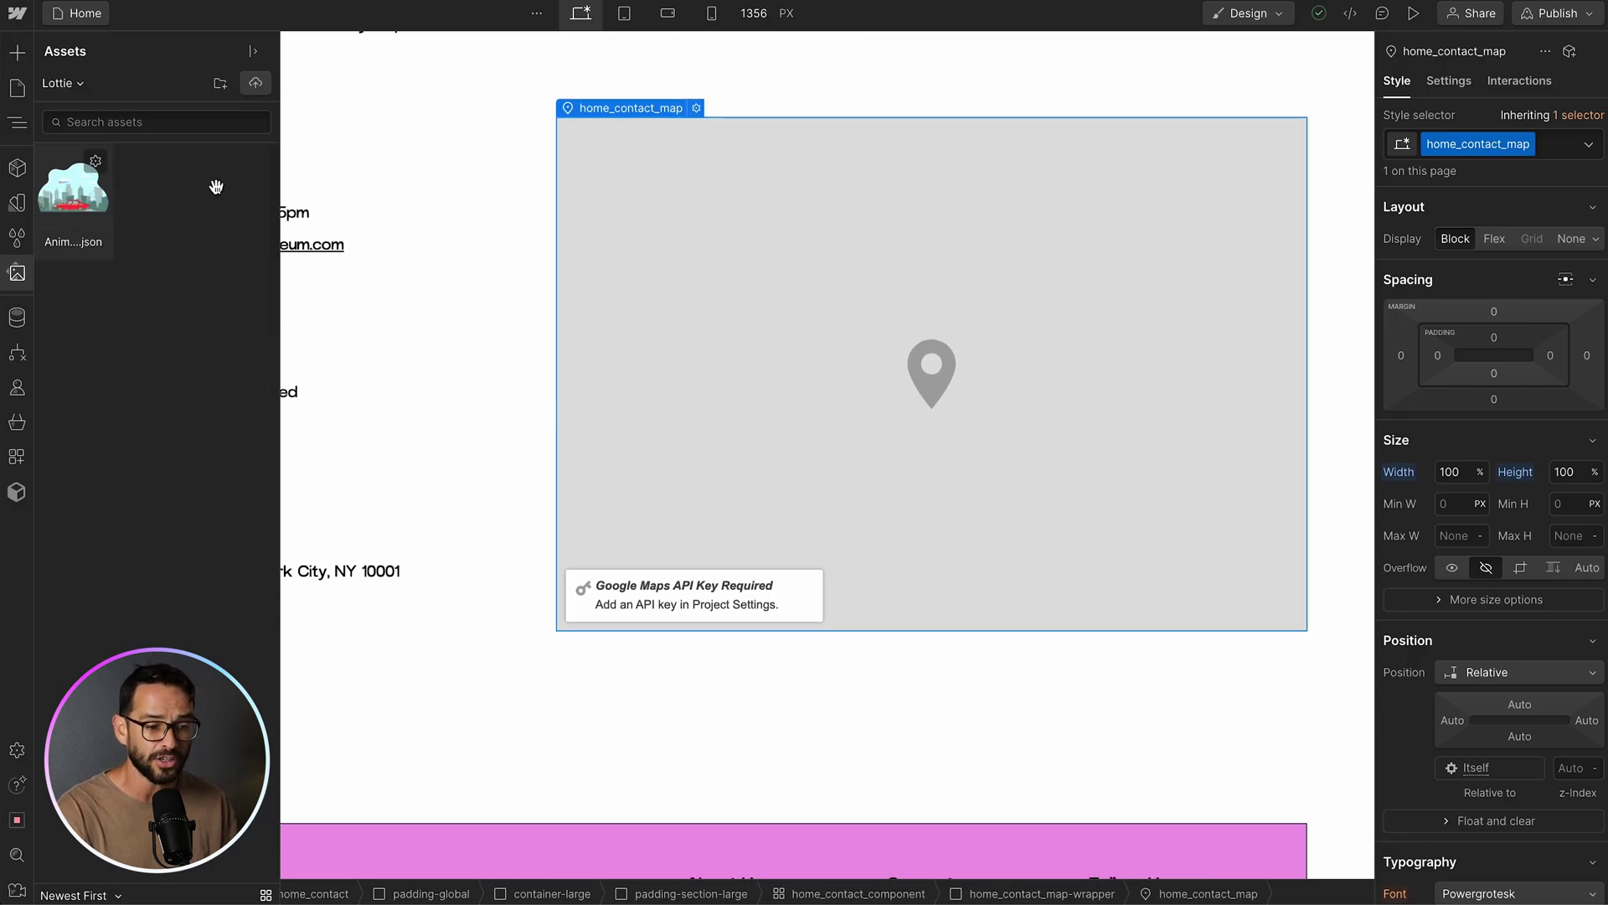
Drop the Lottie JSON beside the contact details and check the city-car animation in Preview
drag(216, 186, 655, 167)
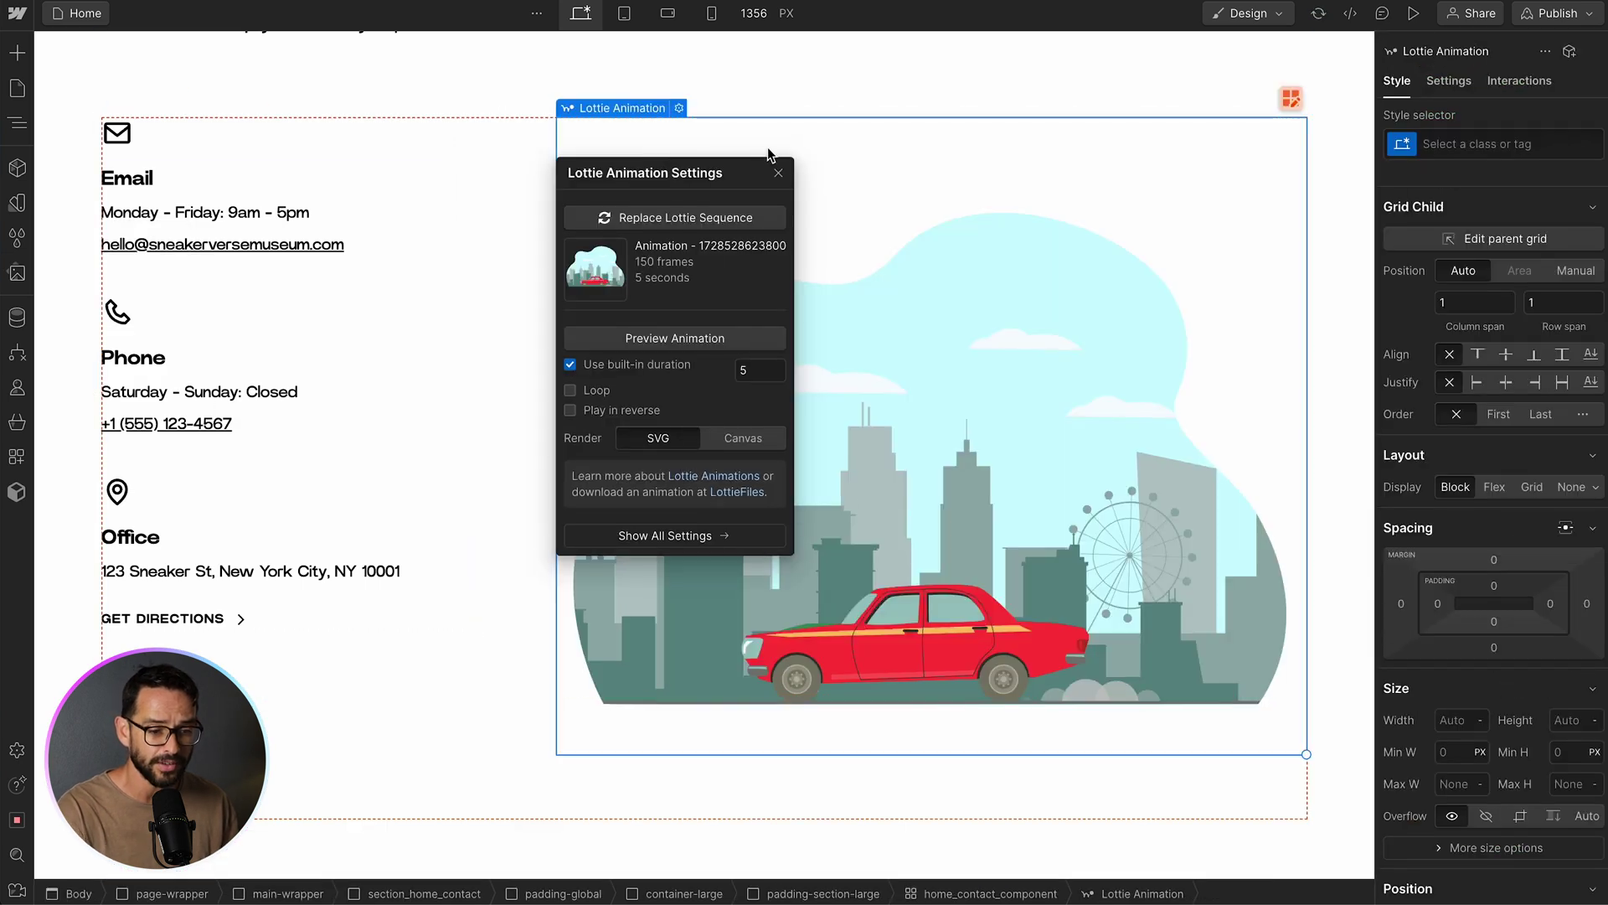
click(775, 174)
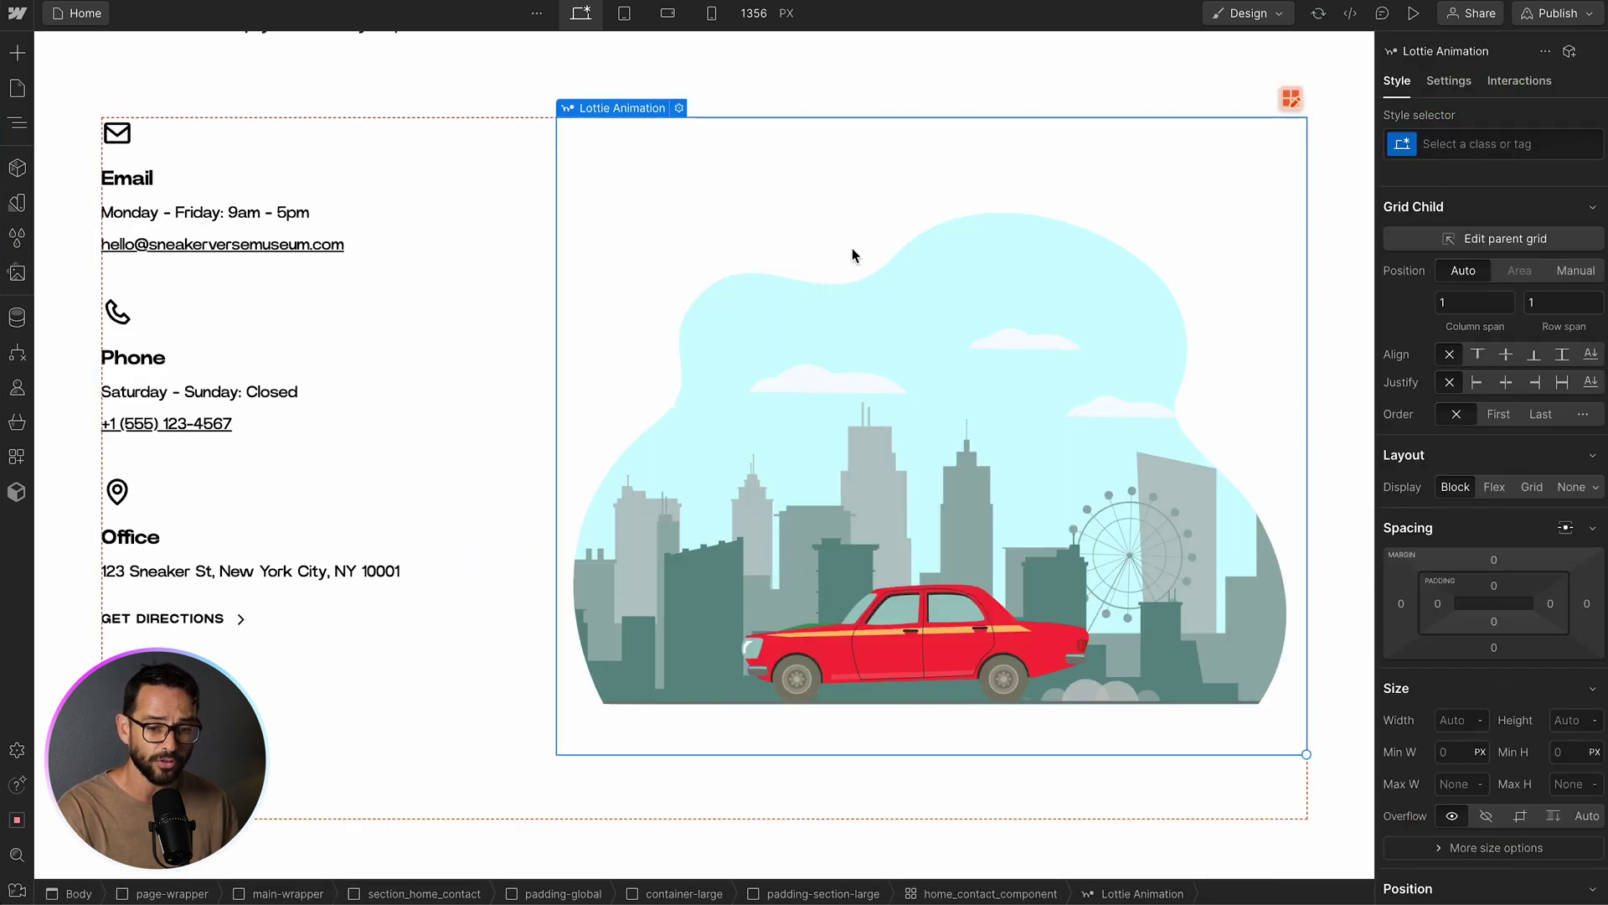
click(1413, 13)
scroll(1058, 508, down, 5)
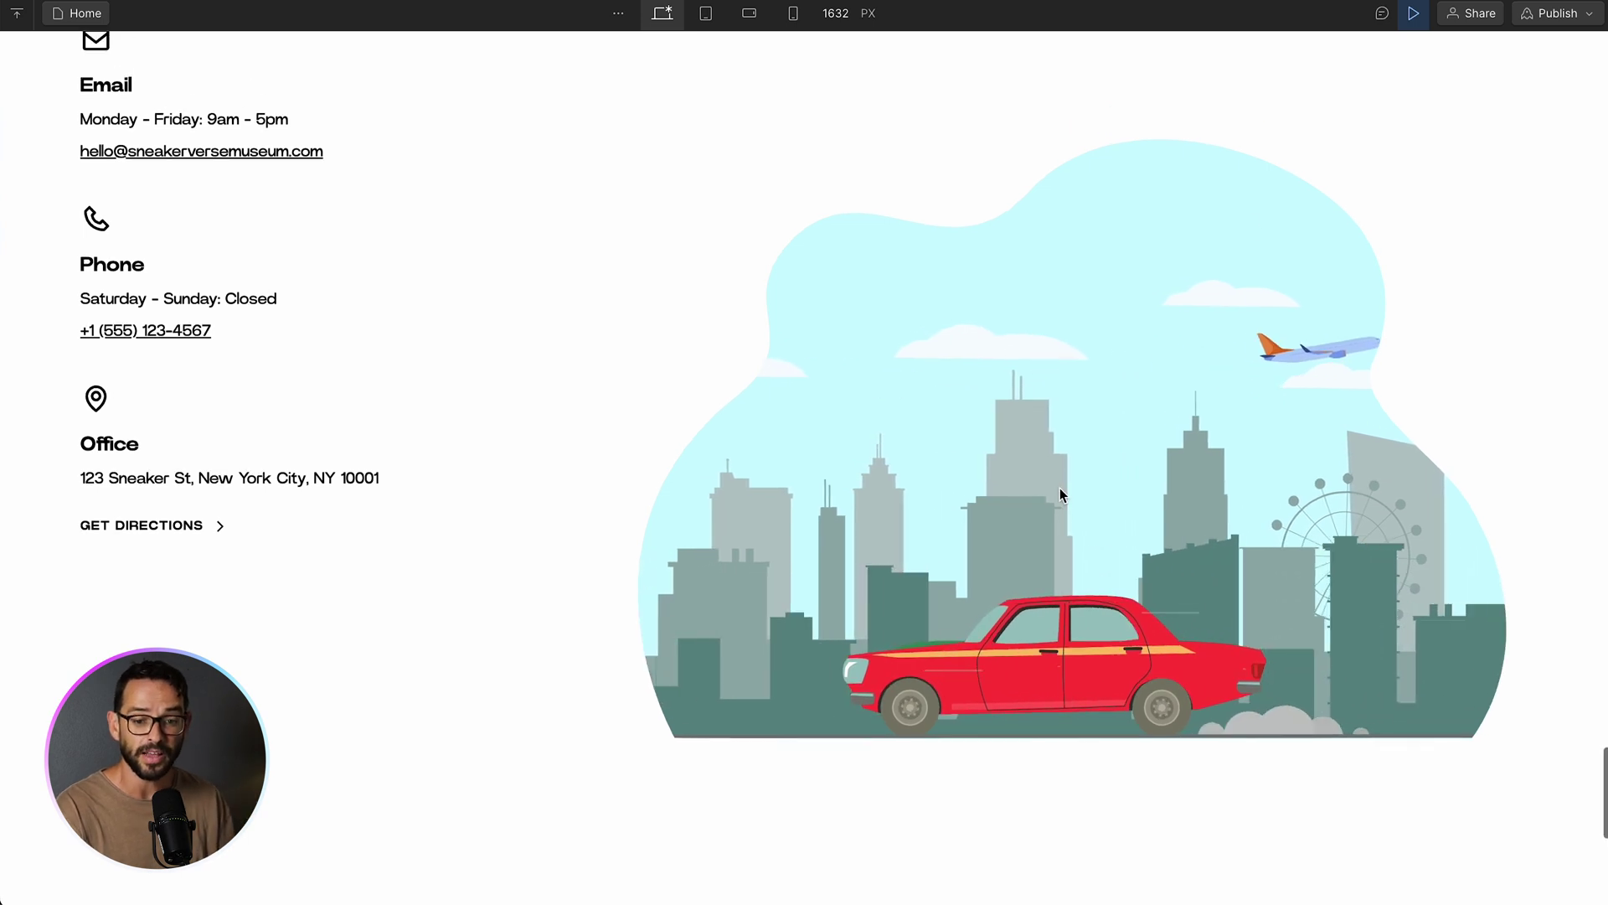
click(1413, 12)
scroll(1027, 377, up, 3)
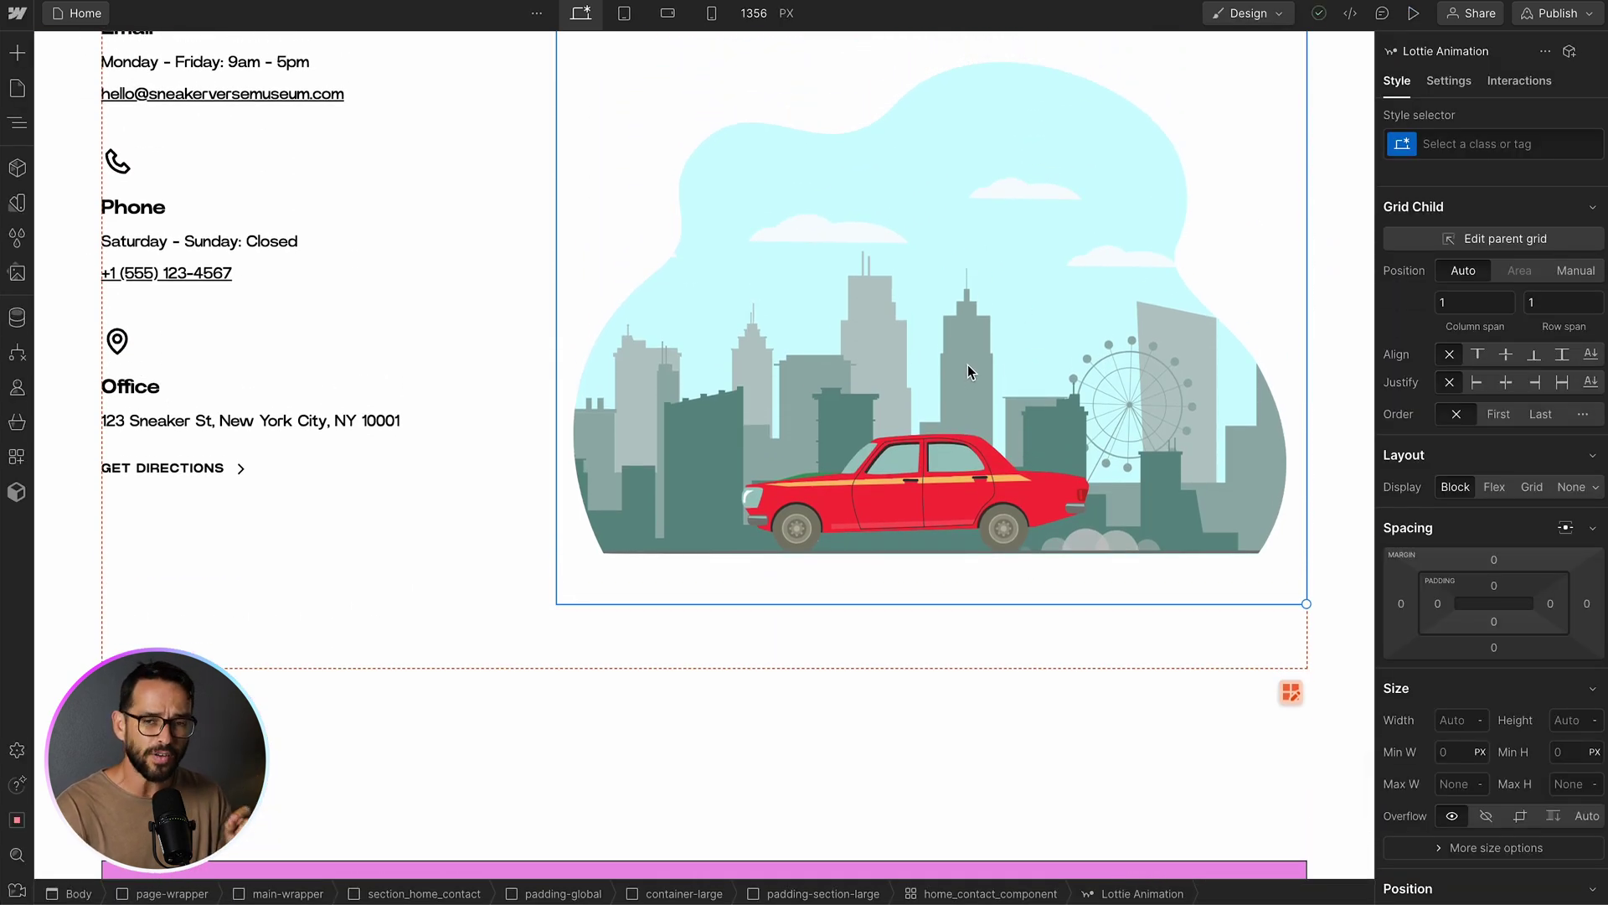
scroll(964, 381, up, 1)
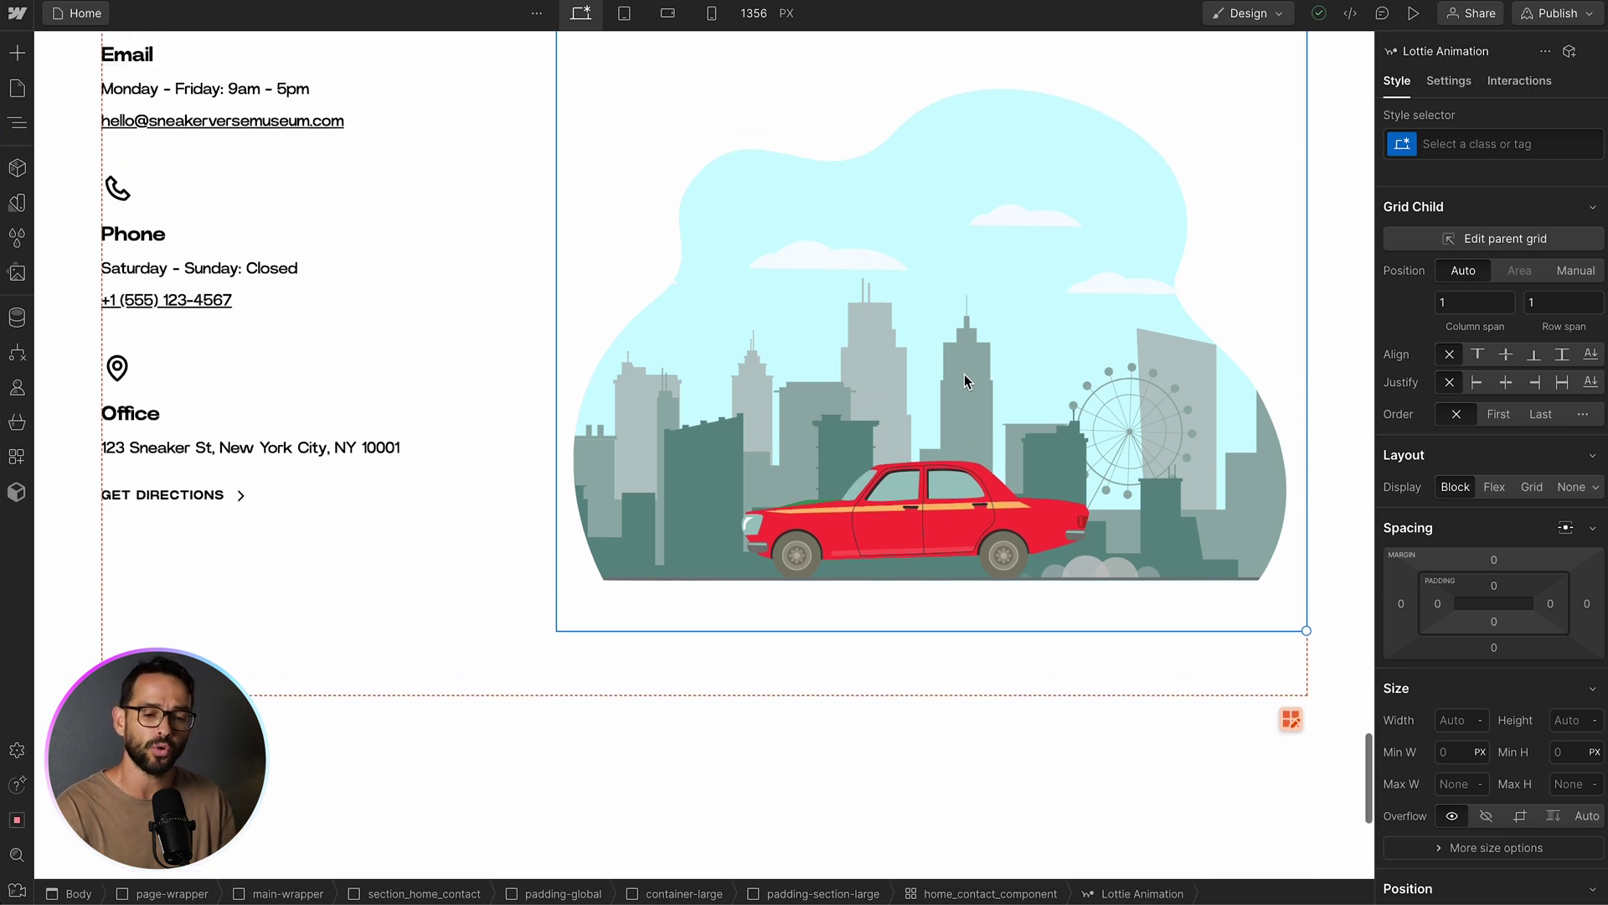
Give the Lottie a While scrolling in view trigger that plays a new scroll animation
click(1516, 83)
click(1594, 152)
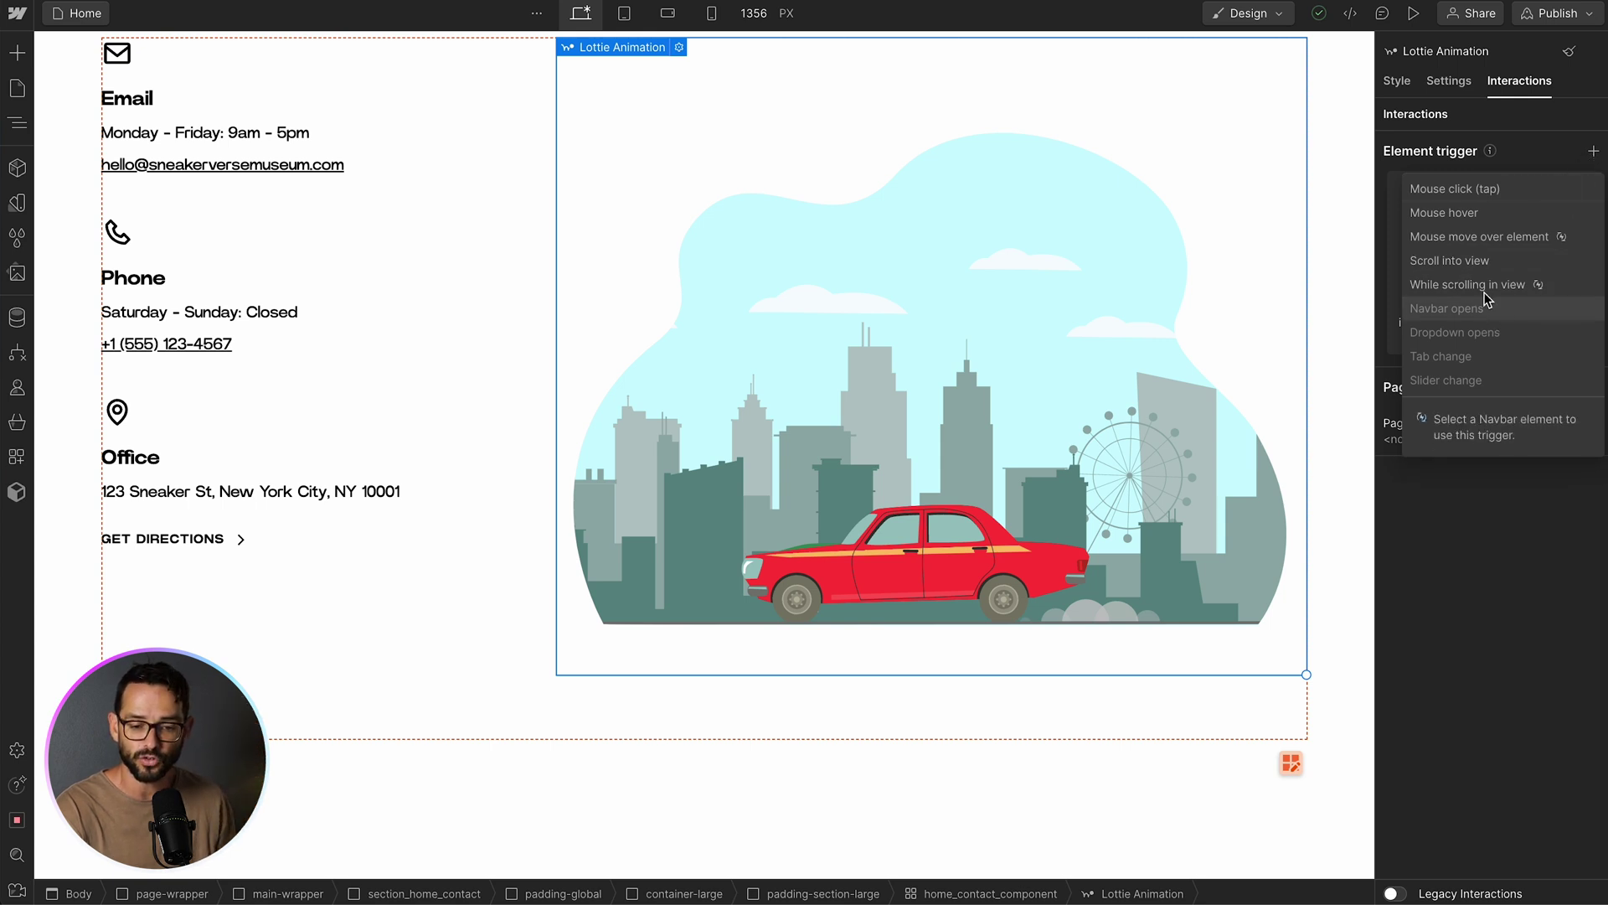
click(1449, 285)
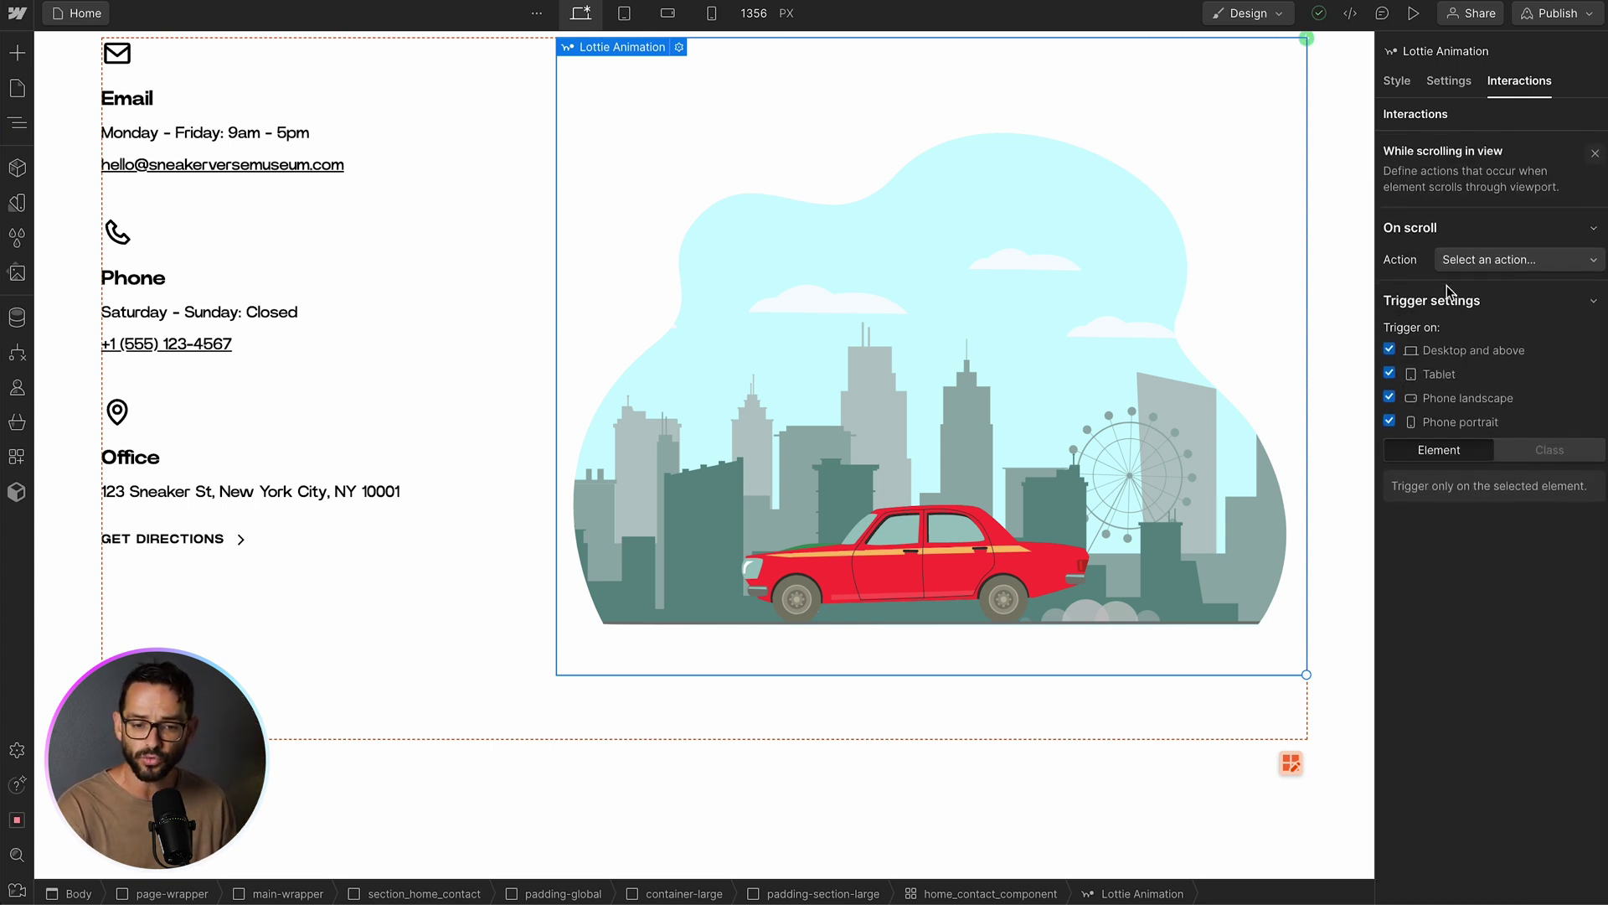
click(1445, 256)
click(1465, 302)
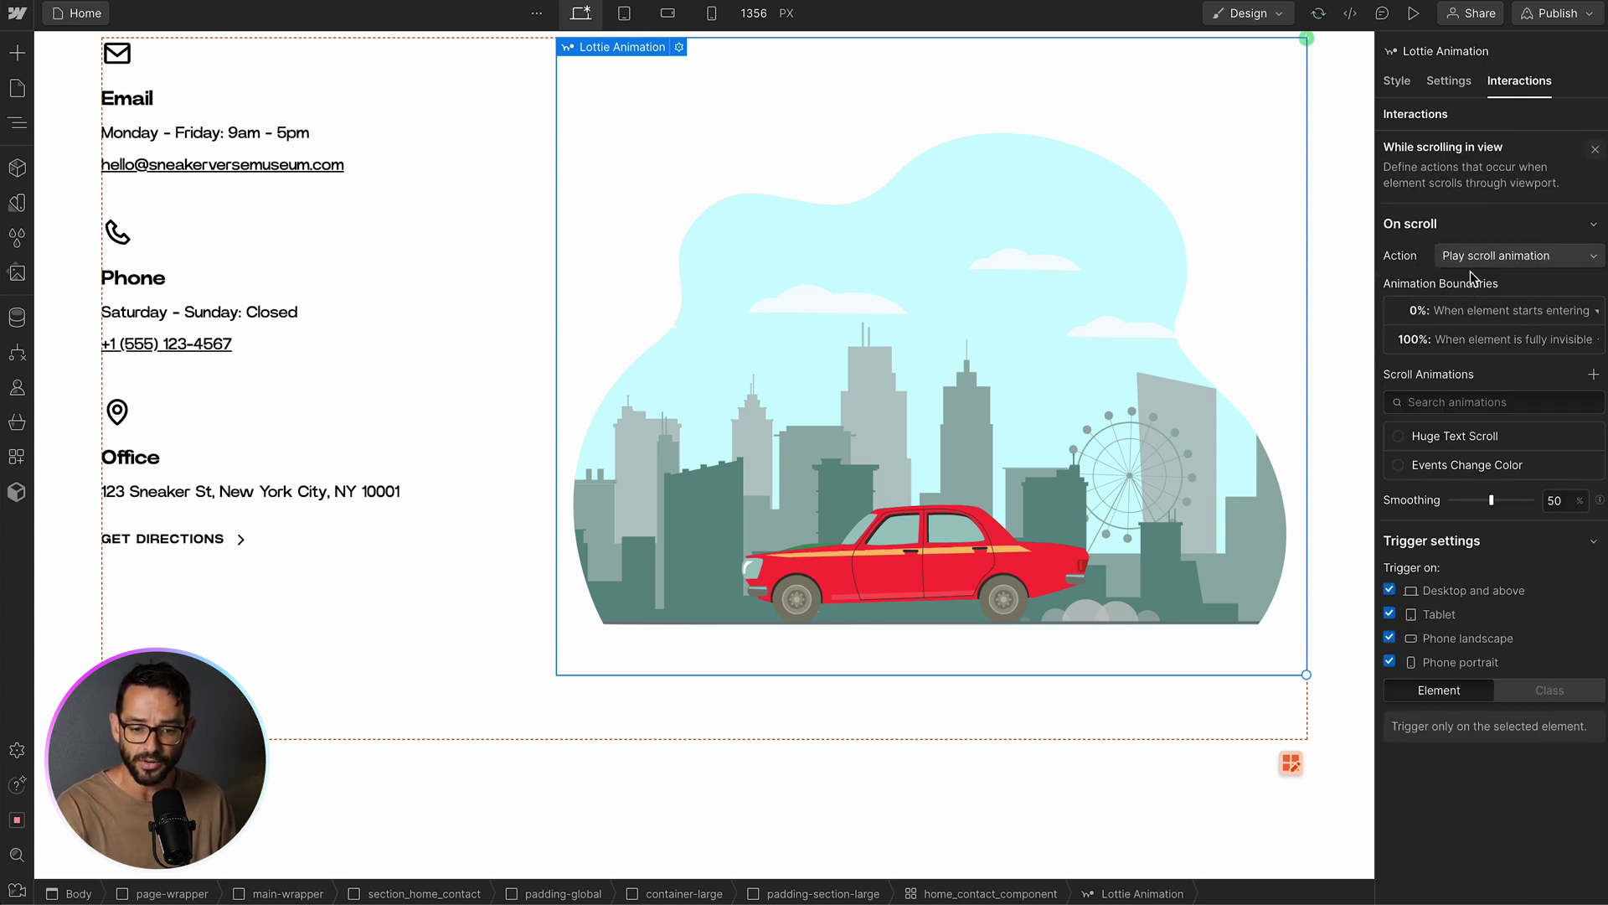
click(1594, 375)
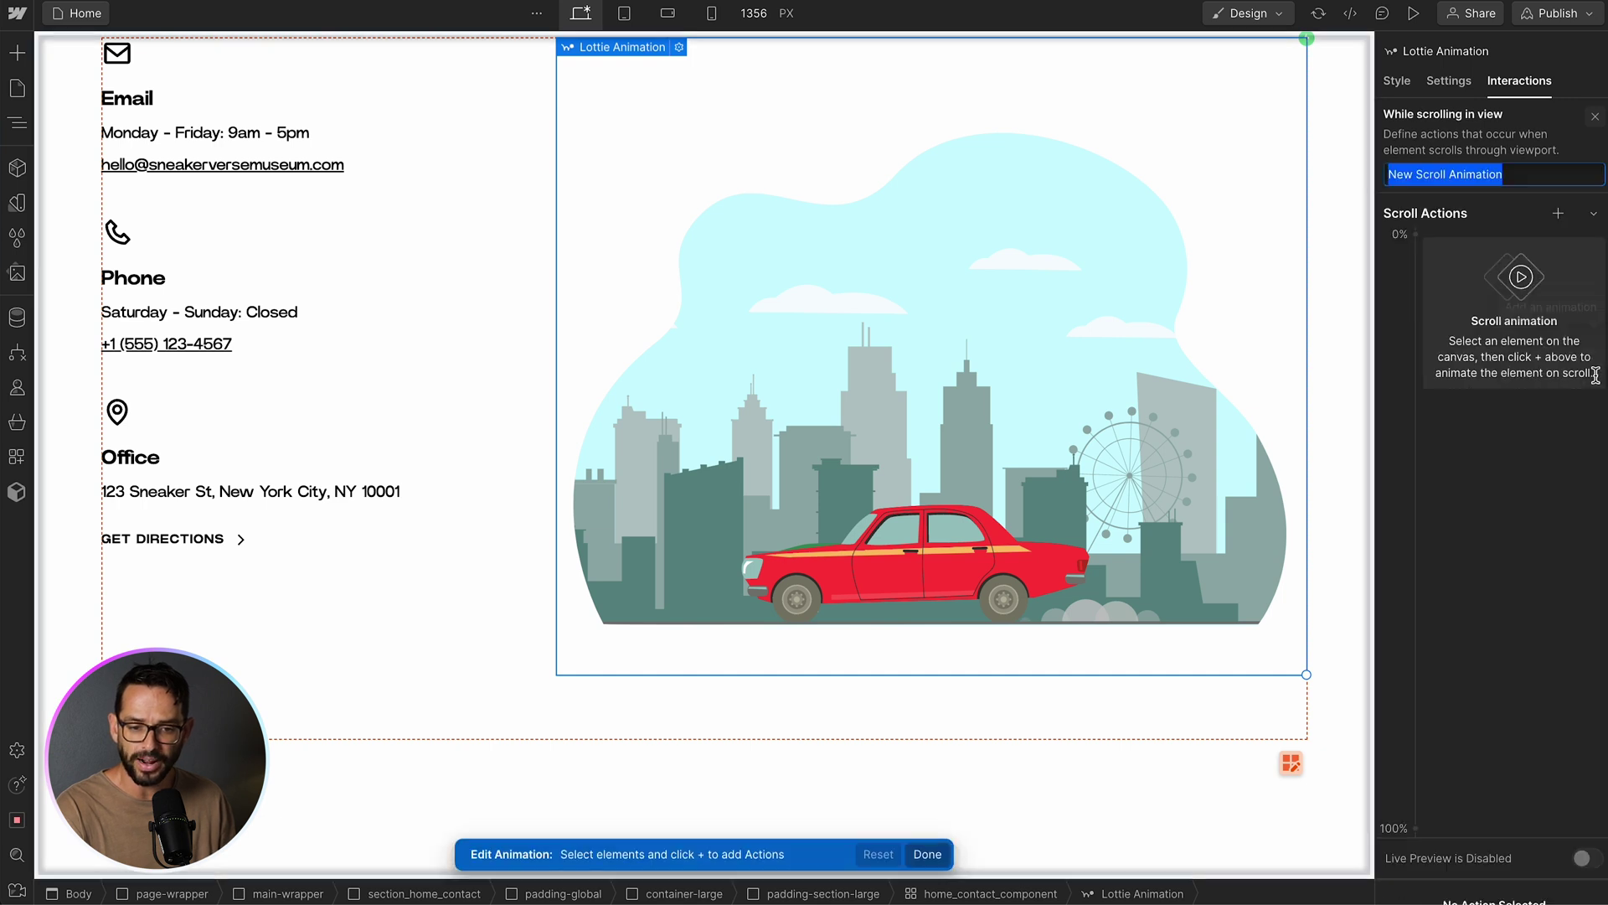
Add a Lottie action to the animation and set its 100% keyframe to 100
click(1558, 156)
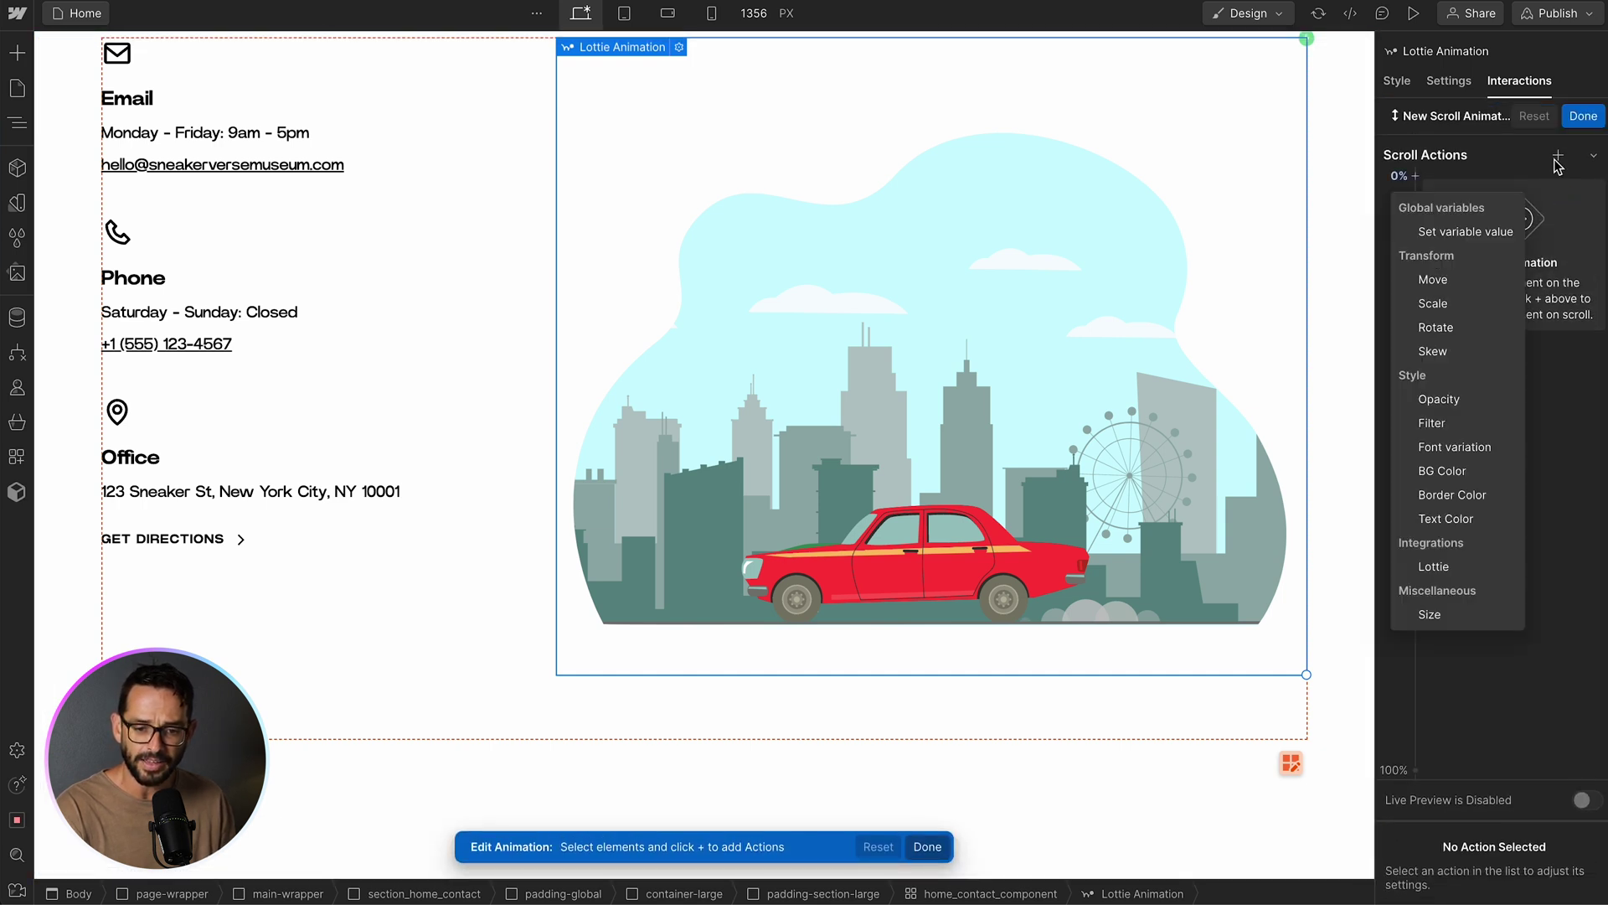
click(1558, 156)
click(1558, 156)
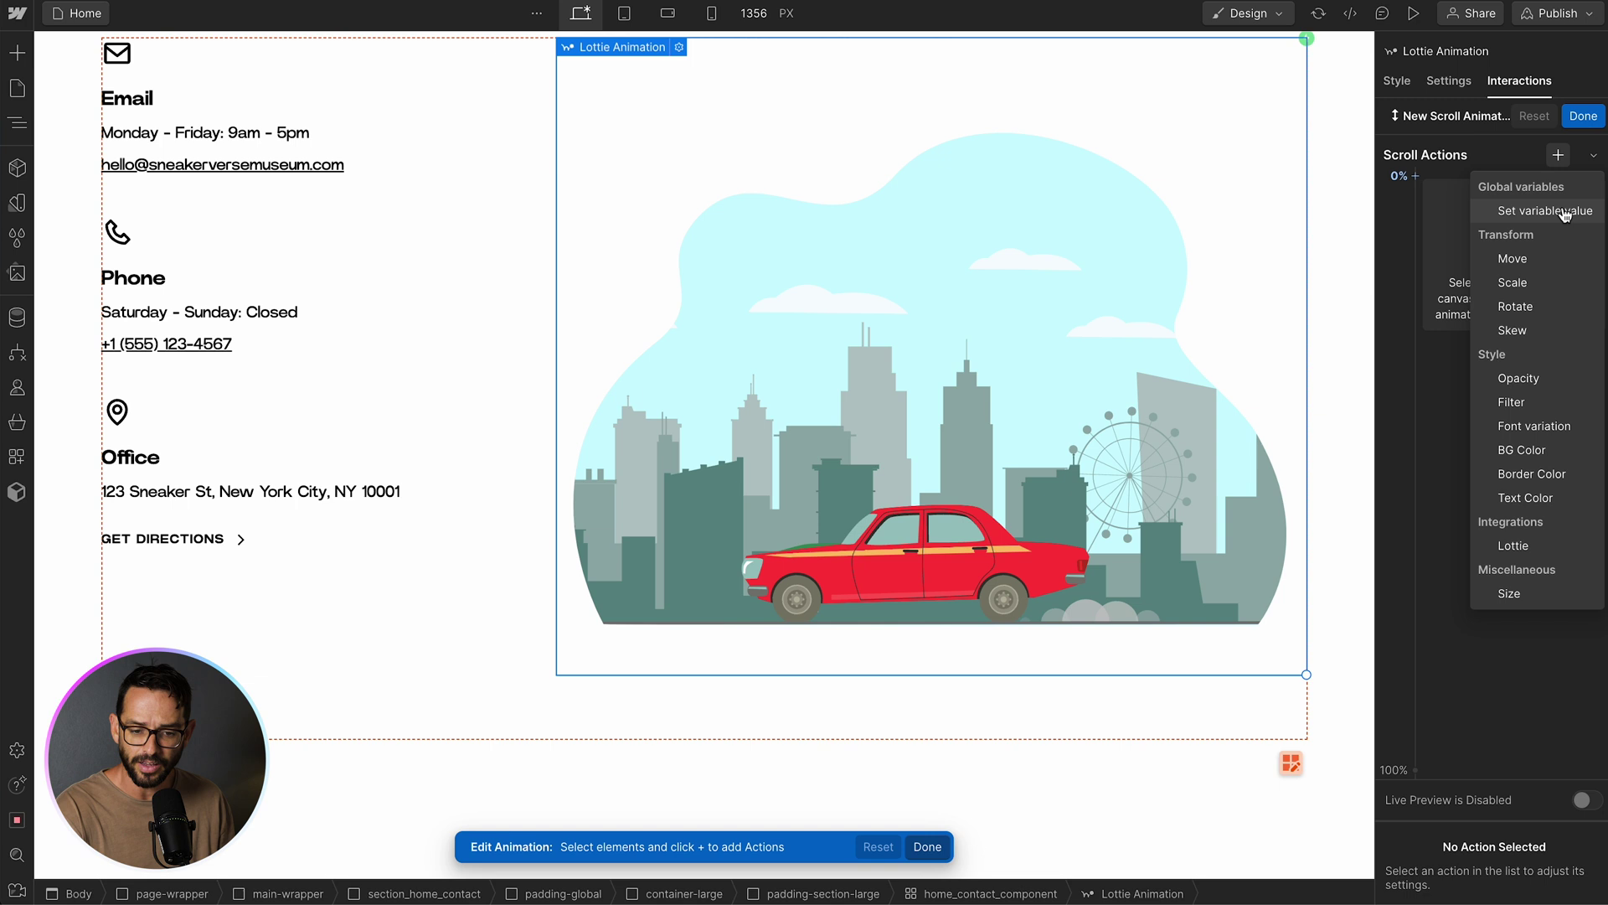
click(1521, 548)
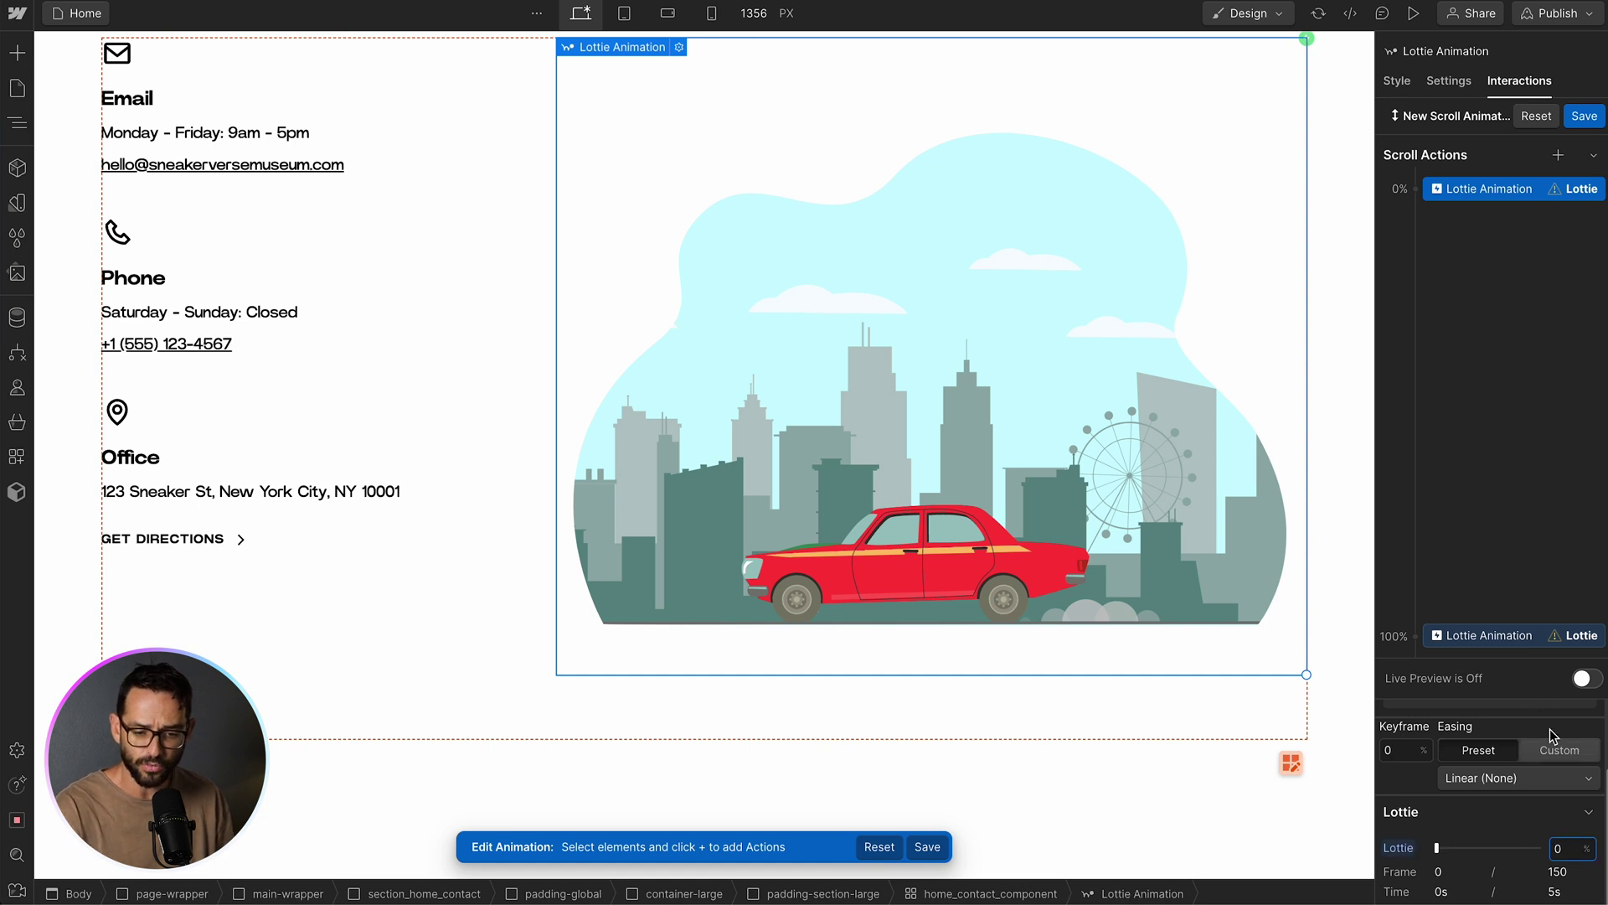
click(1515, 638)
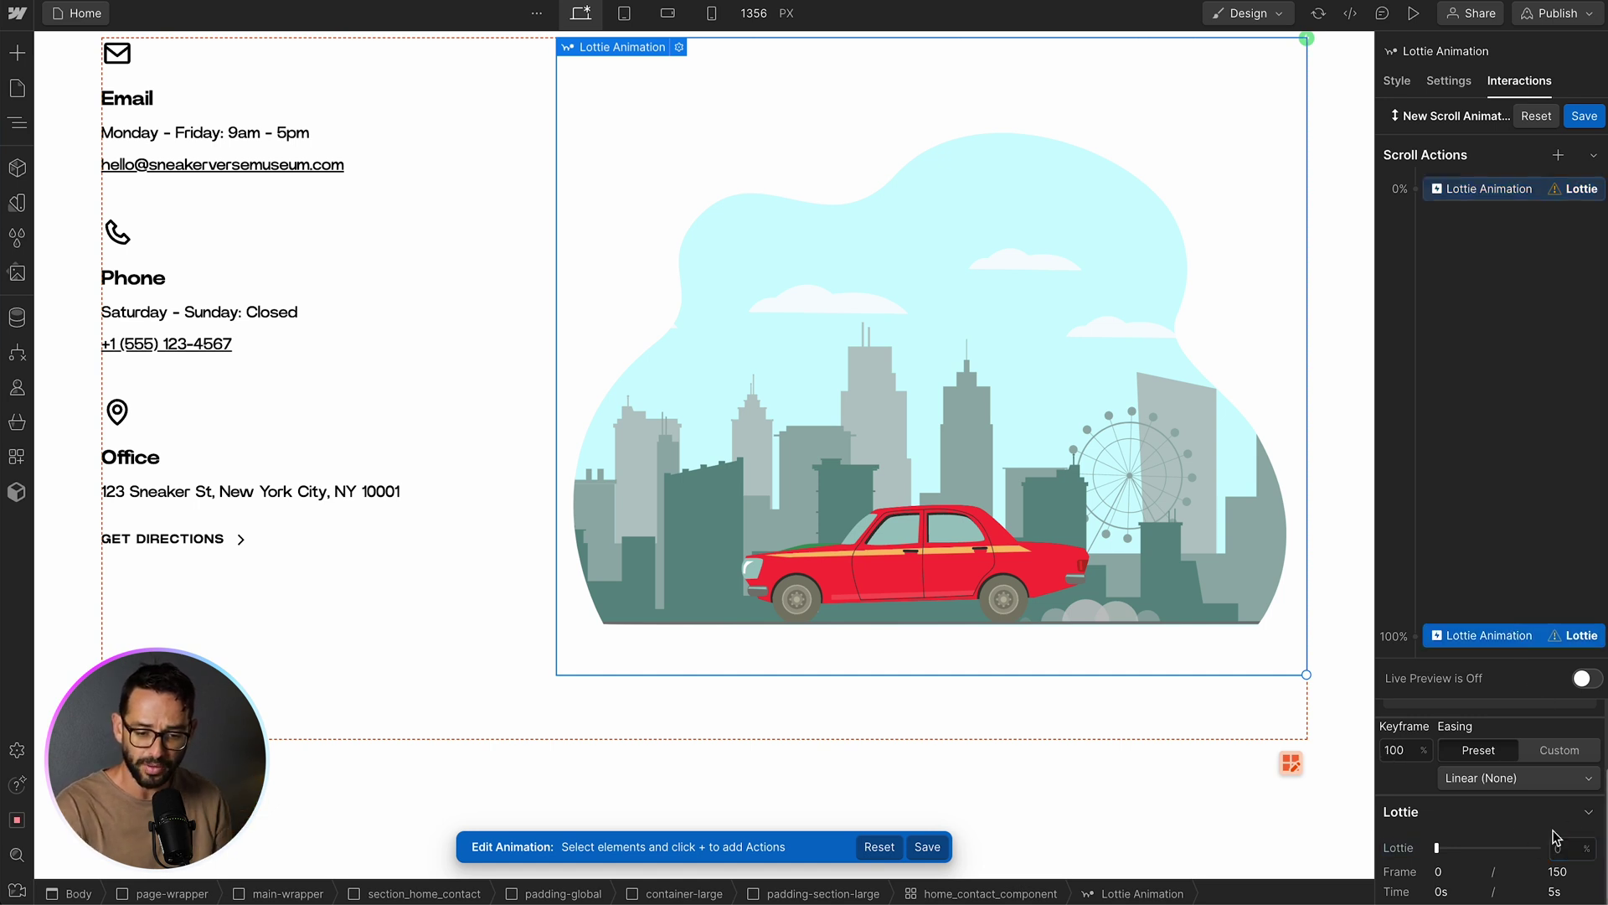
text(10)
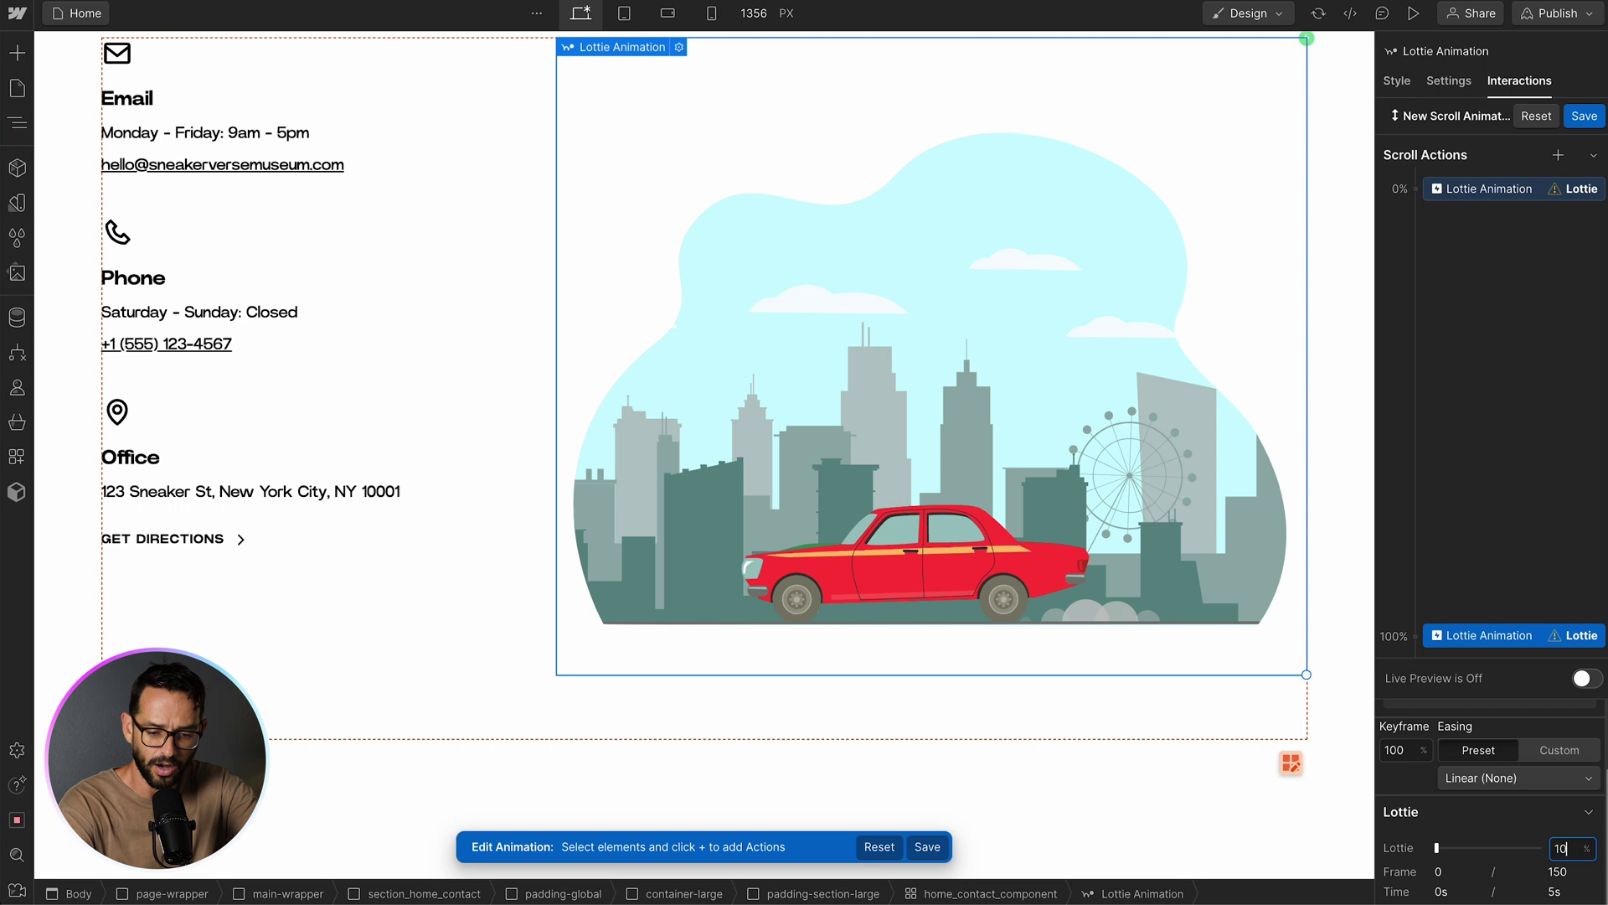
text(0)
click(1586, 678)
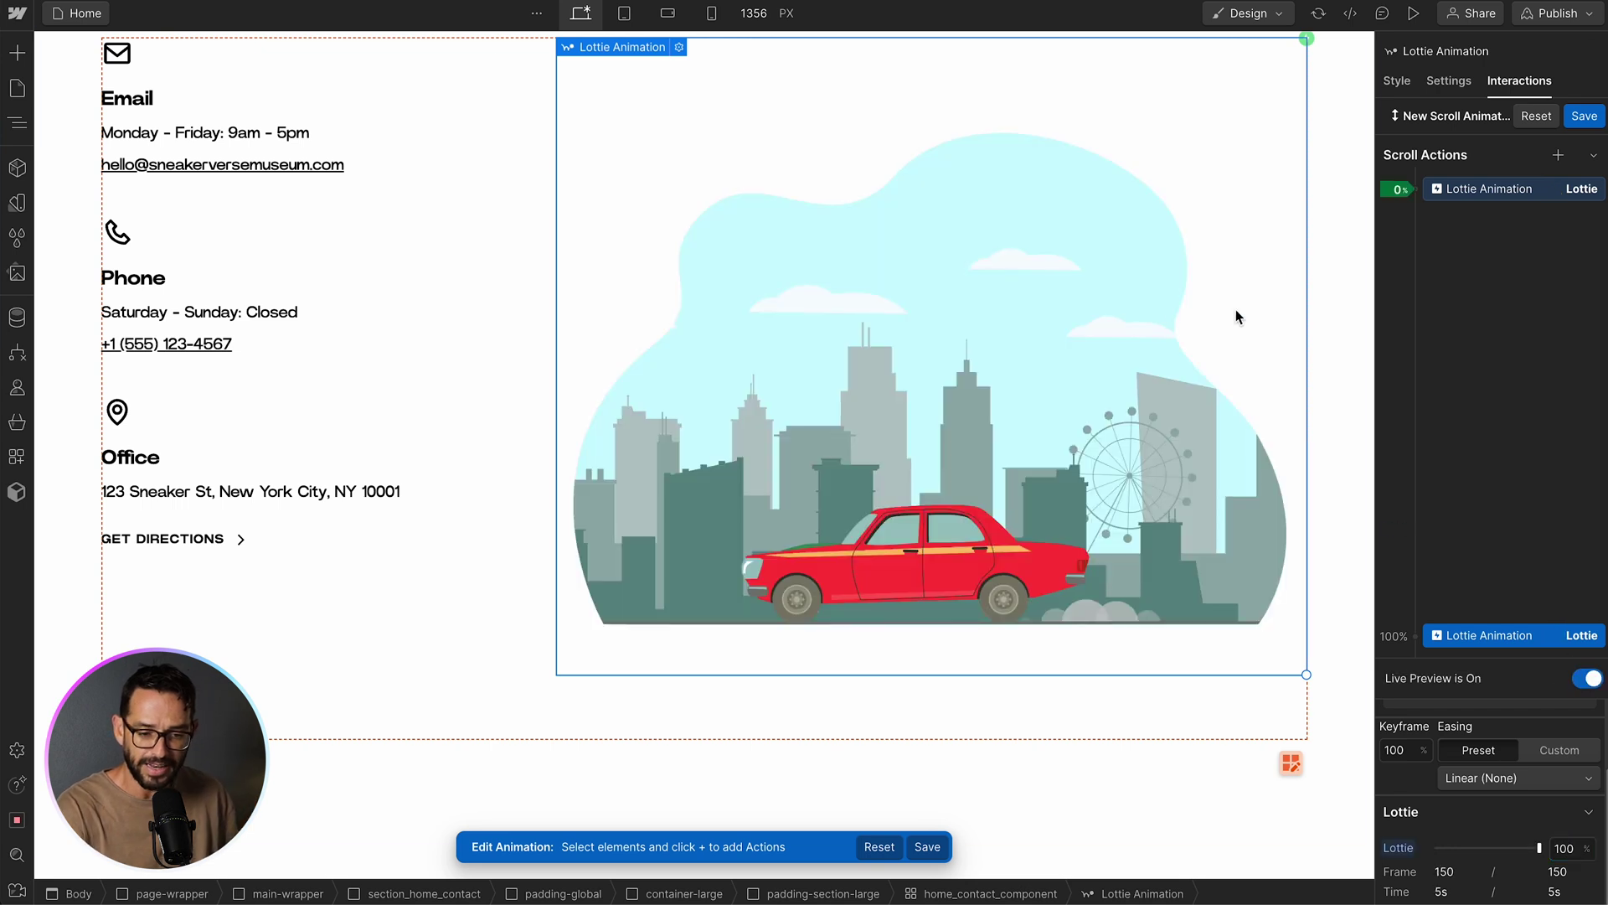
scroll(1236, 317, down, 3)
scroll(1172, 323, up, 2)
scroll(1170, 323, down, 1)
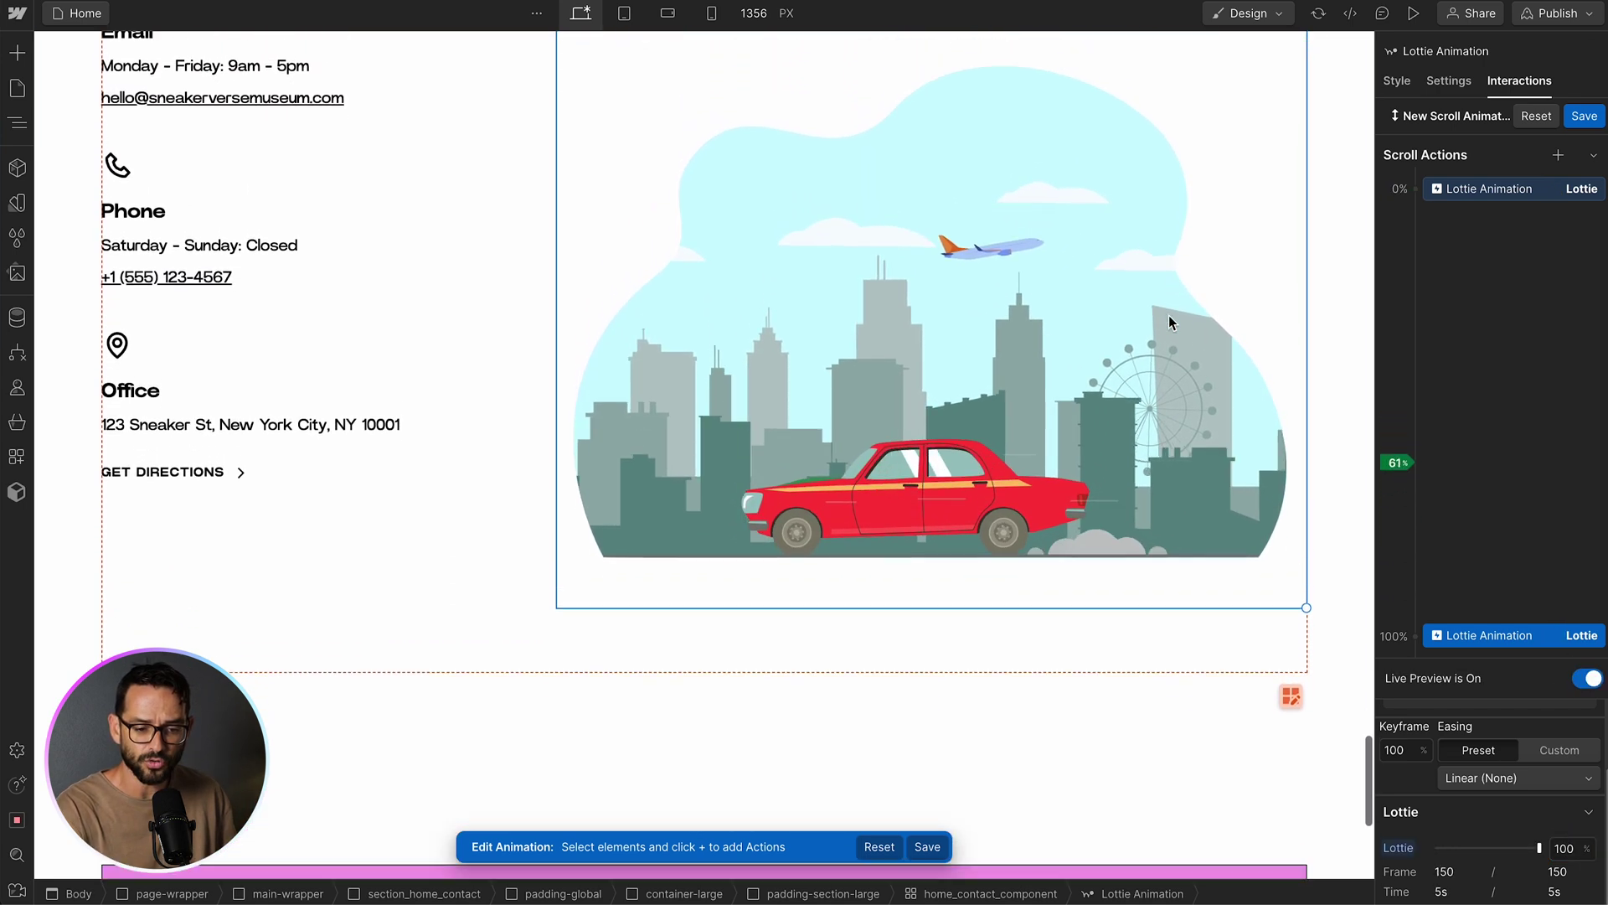
scroll(1170, 323, up, 3)
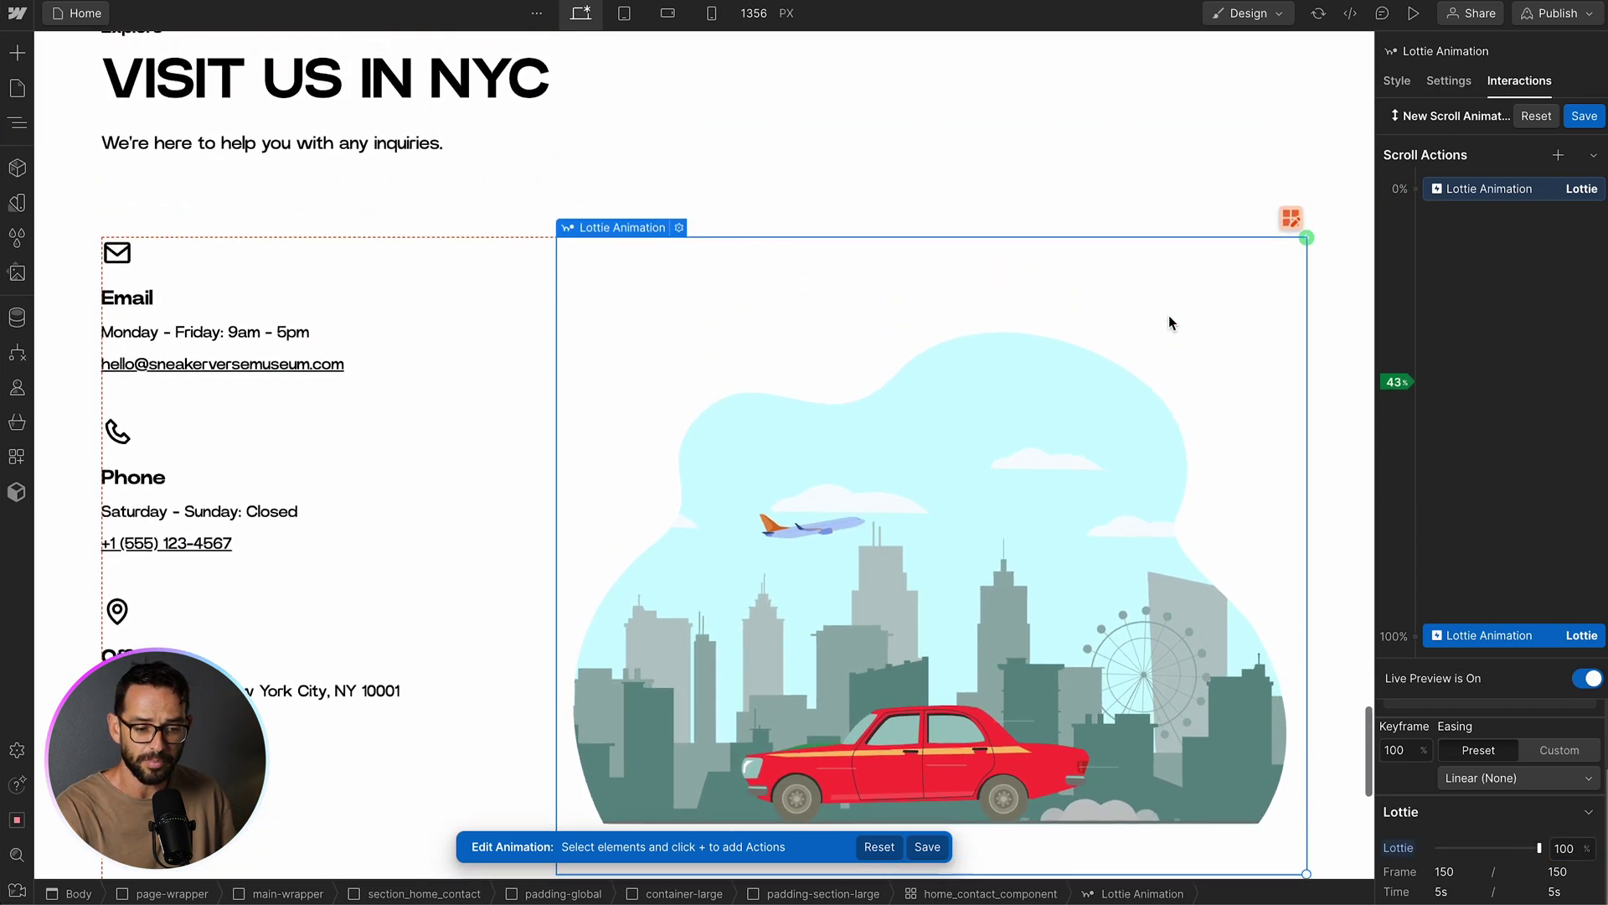
scroll(1168, 315, down, 4)
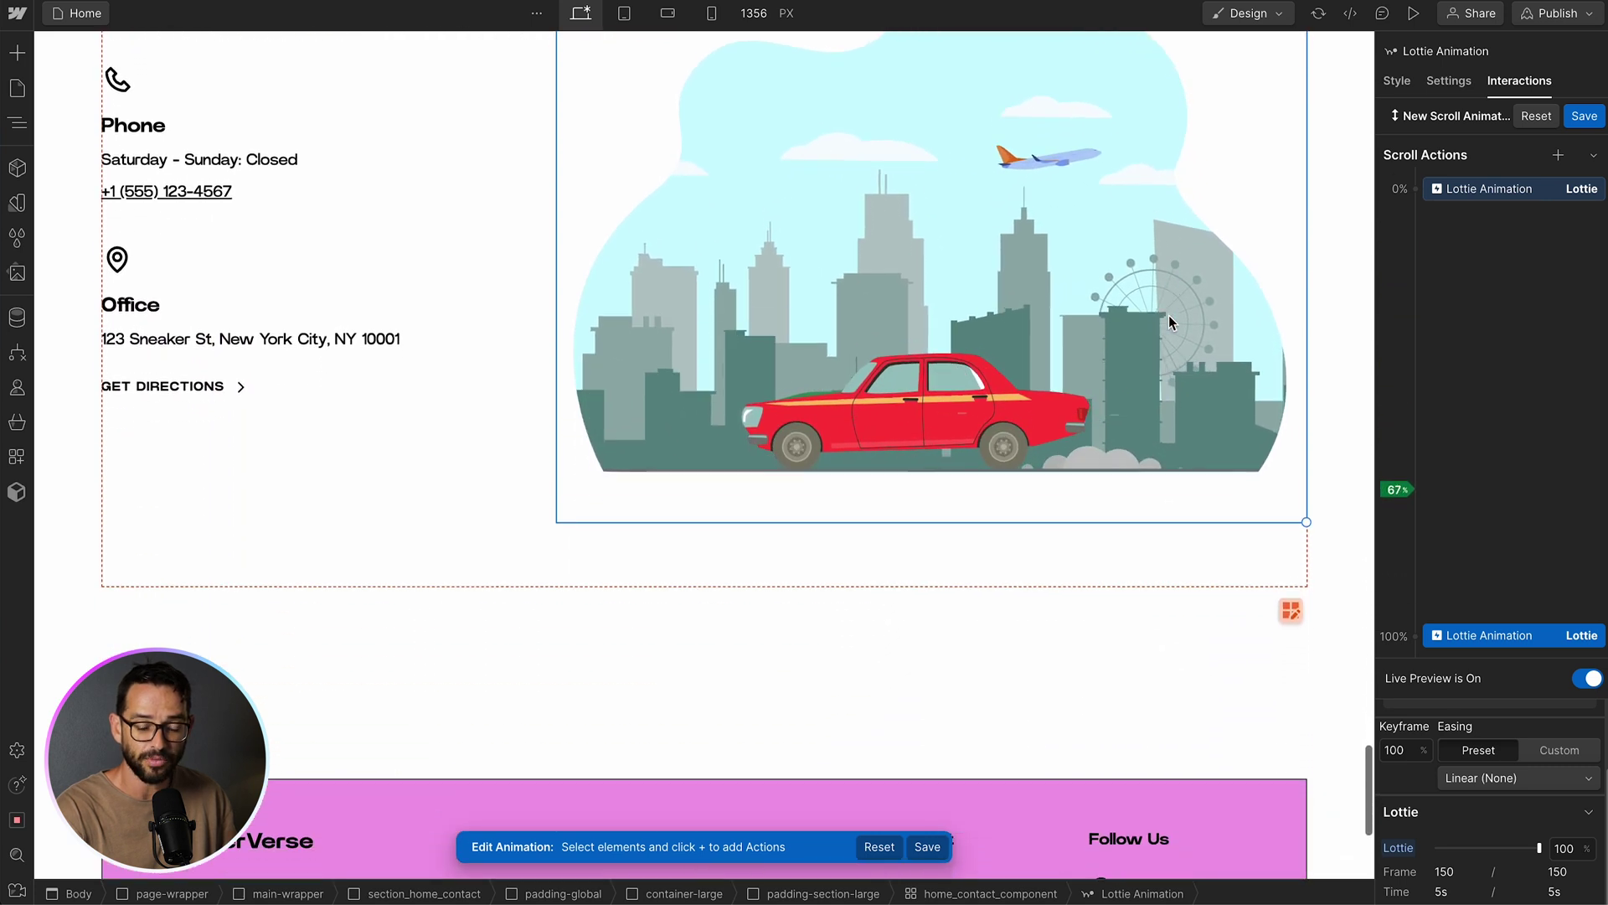
scroll(1170, 321, up, 1)
scroll(1171, 321, down, 1)
scroll(1170, 322, up, 1)
scroll(1170, 322, down, 1)
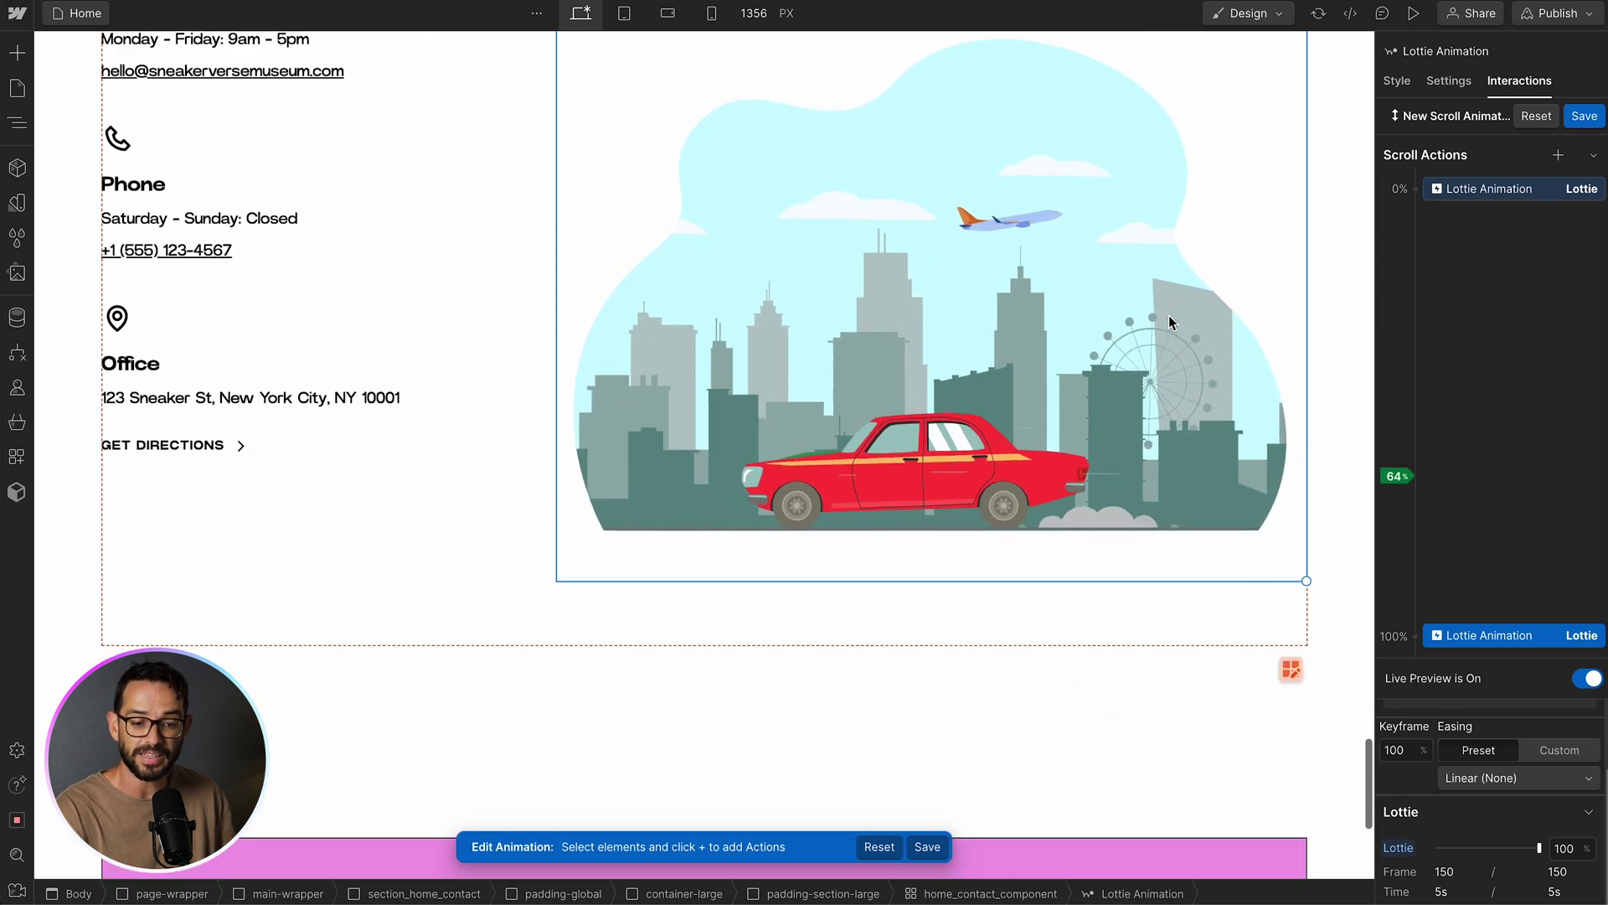
scroll(1168, 315, up, 1)
scroll(1169, 315, down, 1)
scroll(1169, 315, up, 2)
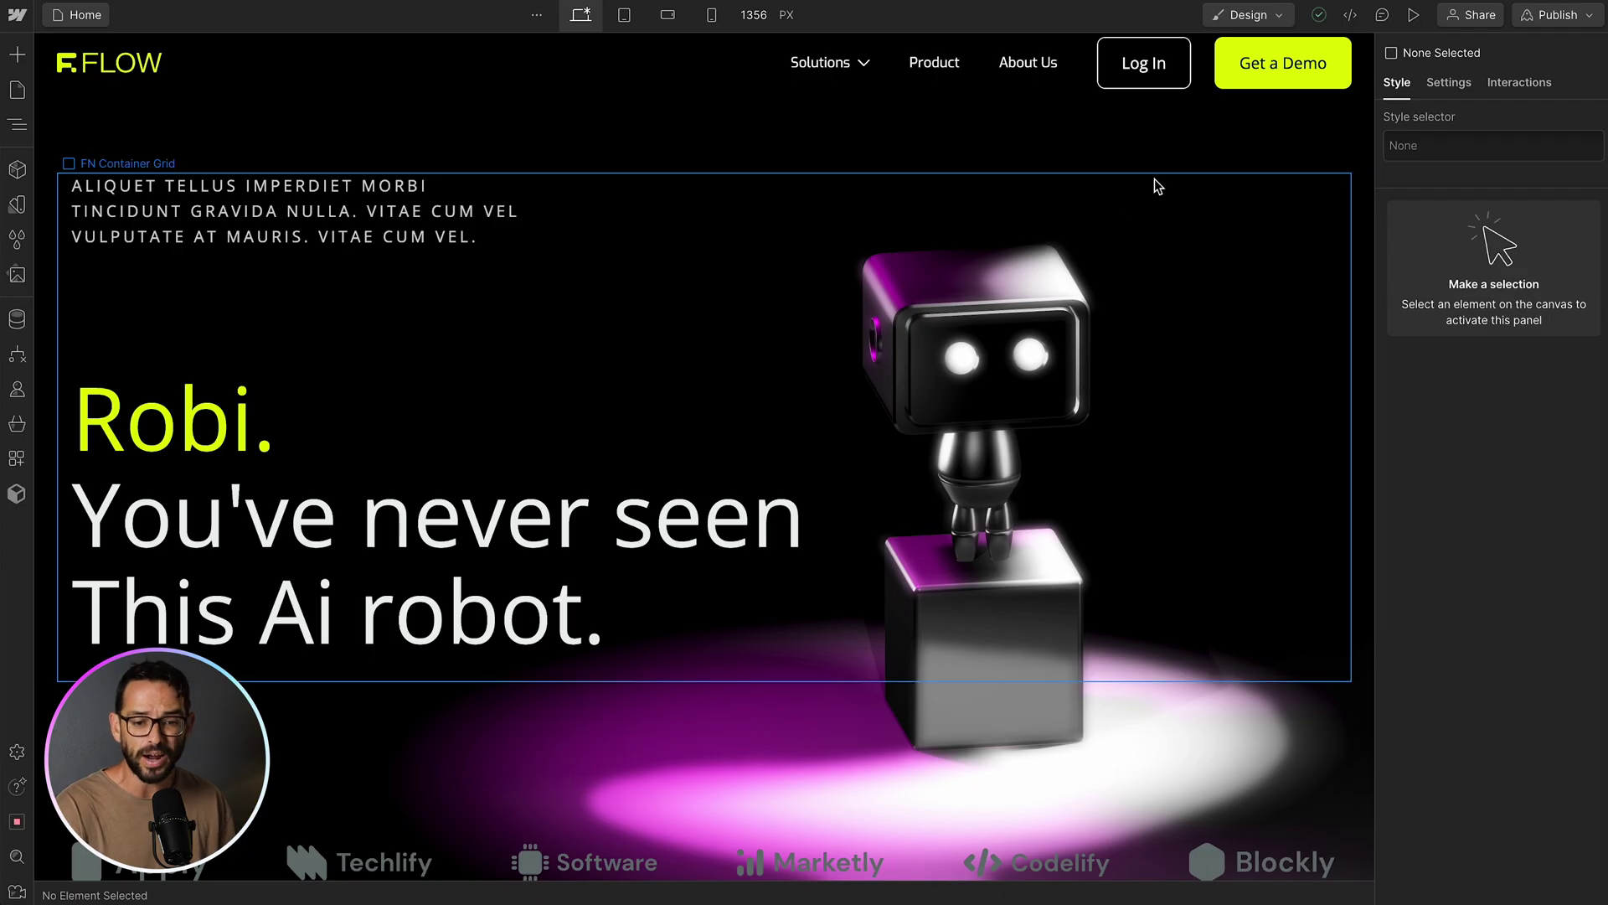
Preview the Robi page, then open Add Elements and scroll to Media's Spline Scene
click(1414, 14)
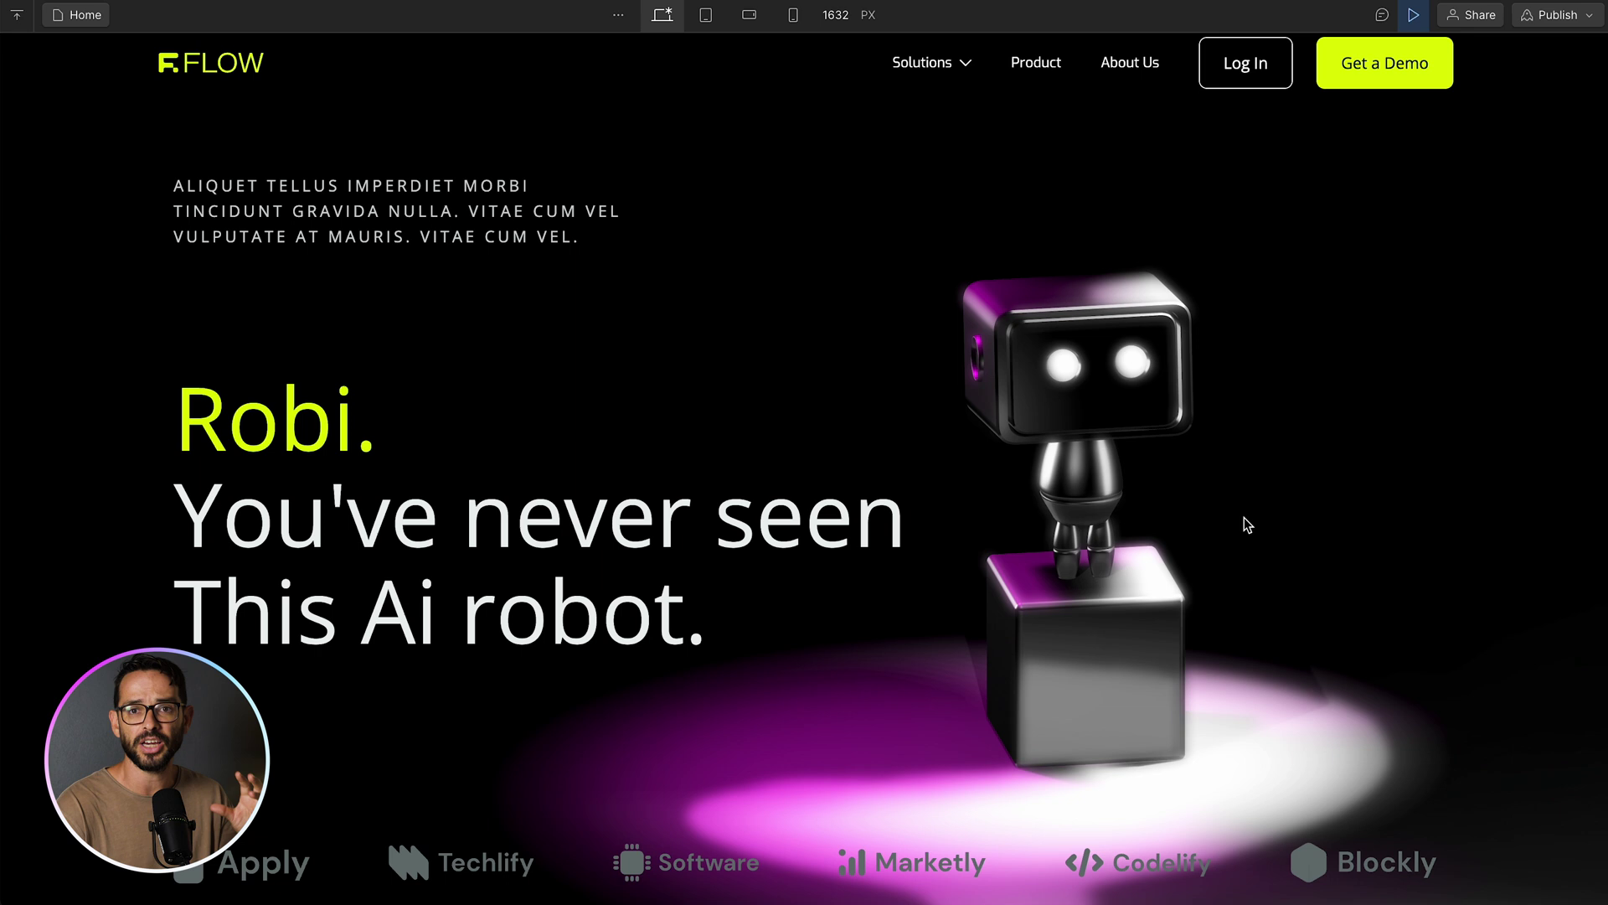
click(1413, 14)
key(a)
scroll(342, 608, down, 3)
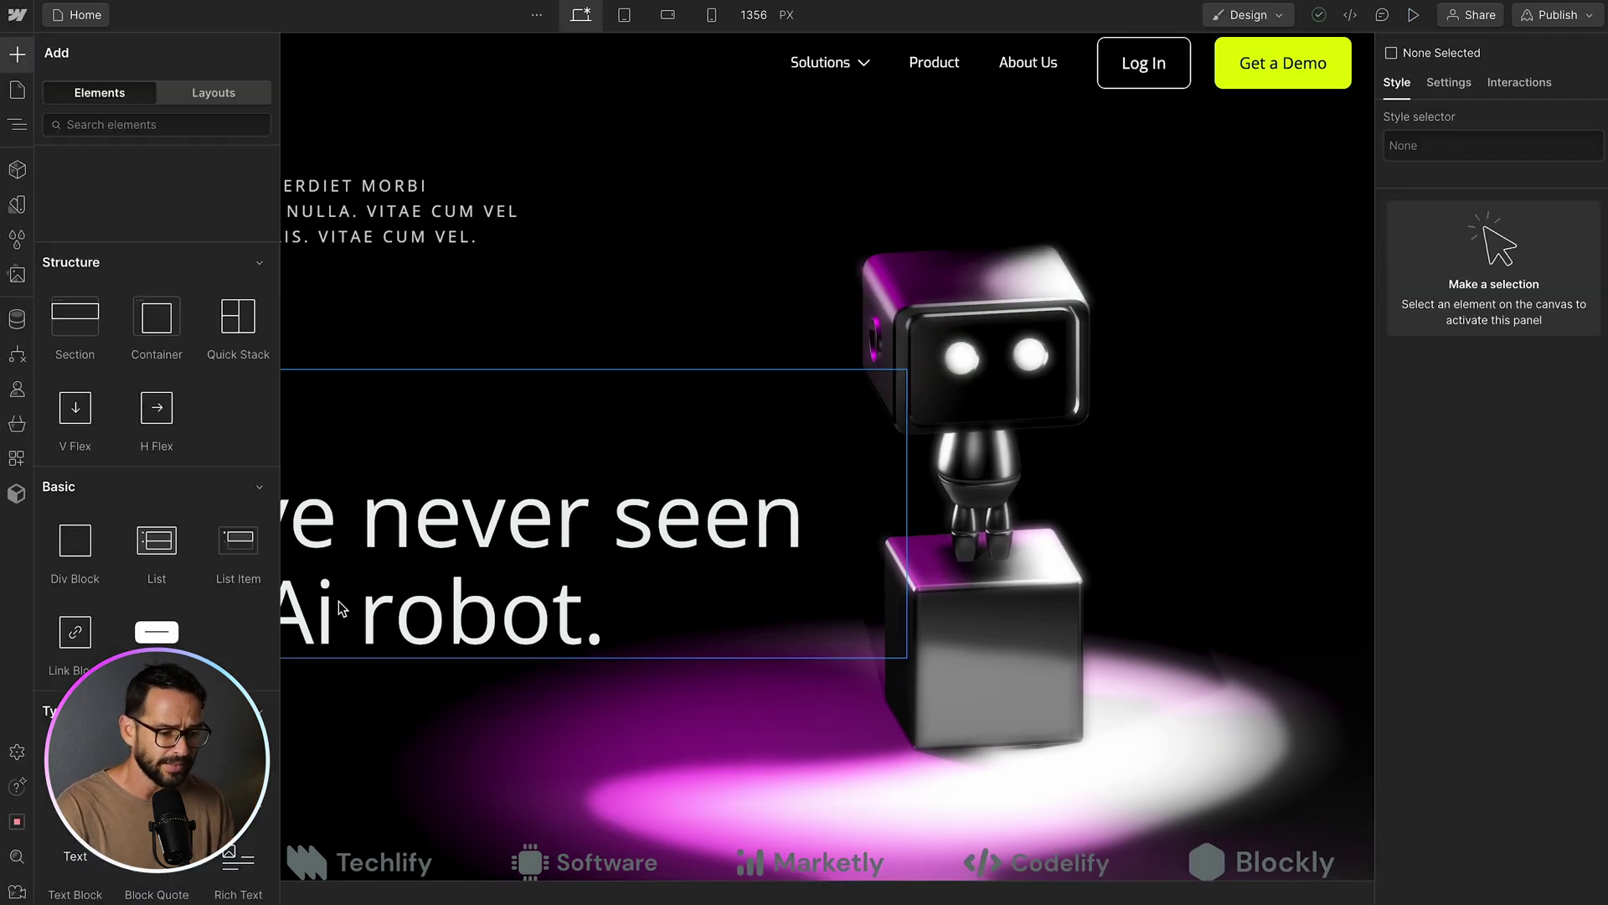
scroll(98, 476, down, 9)
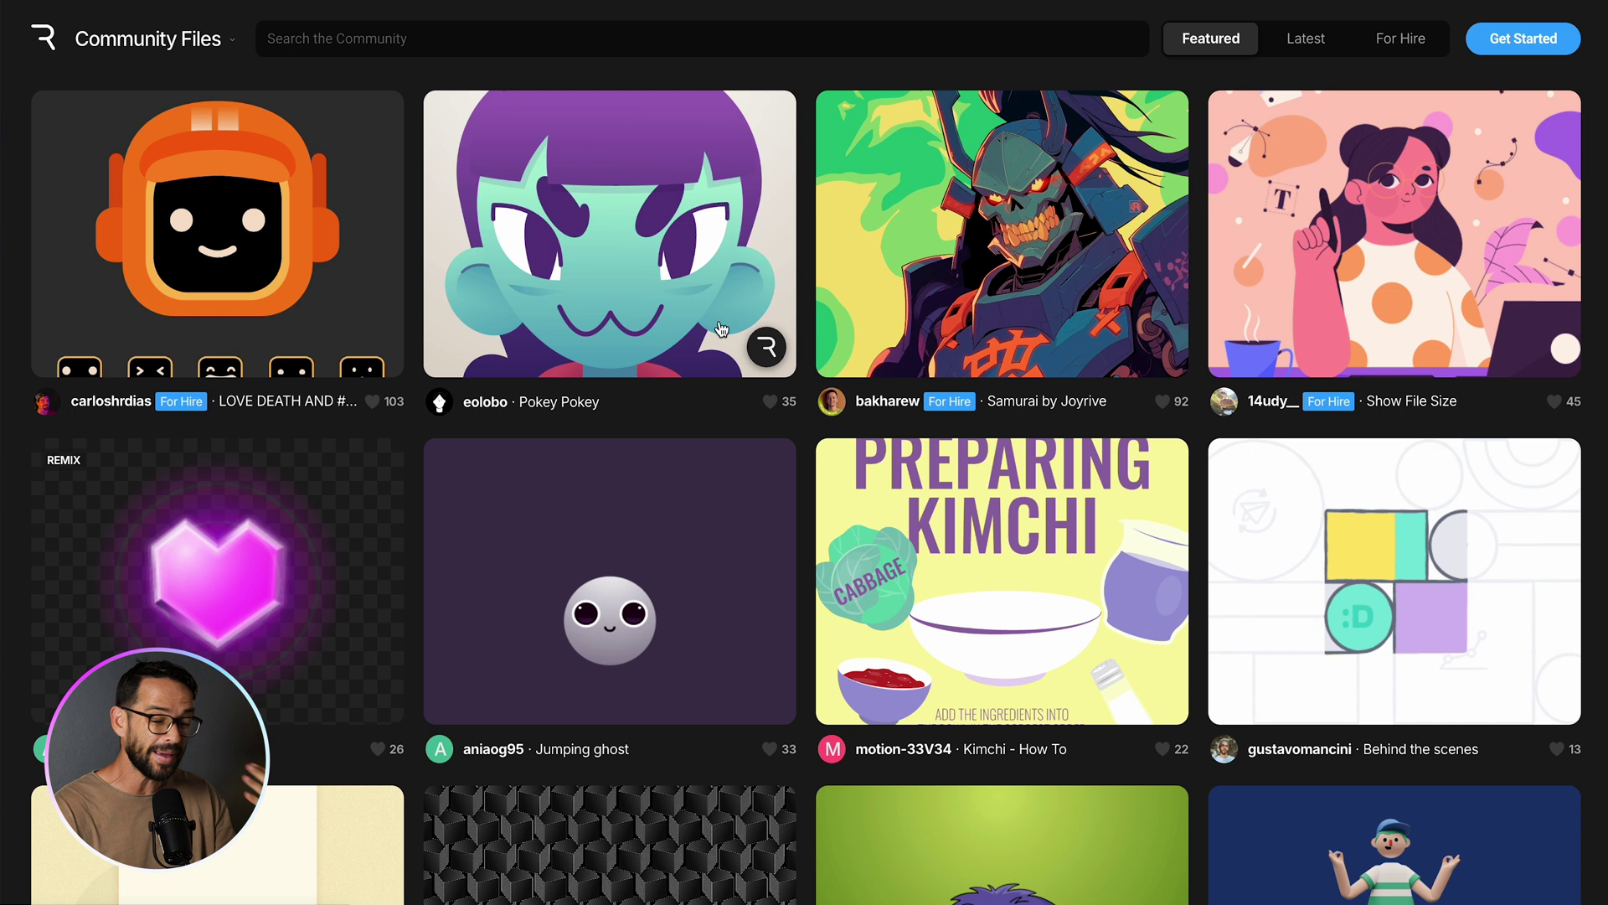
Open the CUte Monster file from the Community grid and click the monster twice to make it jump
scroll(719, 327, down, 3)
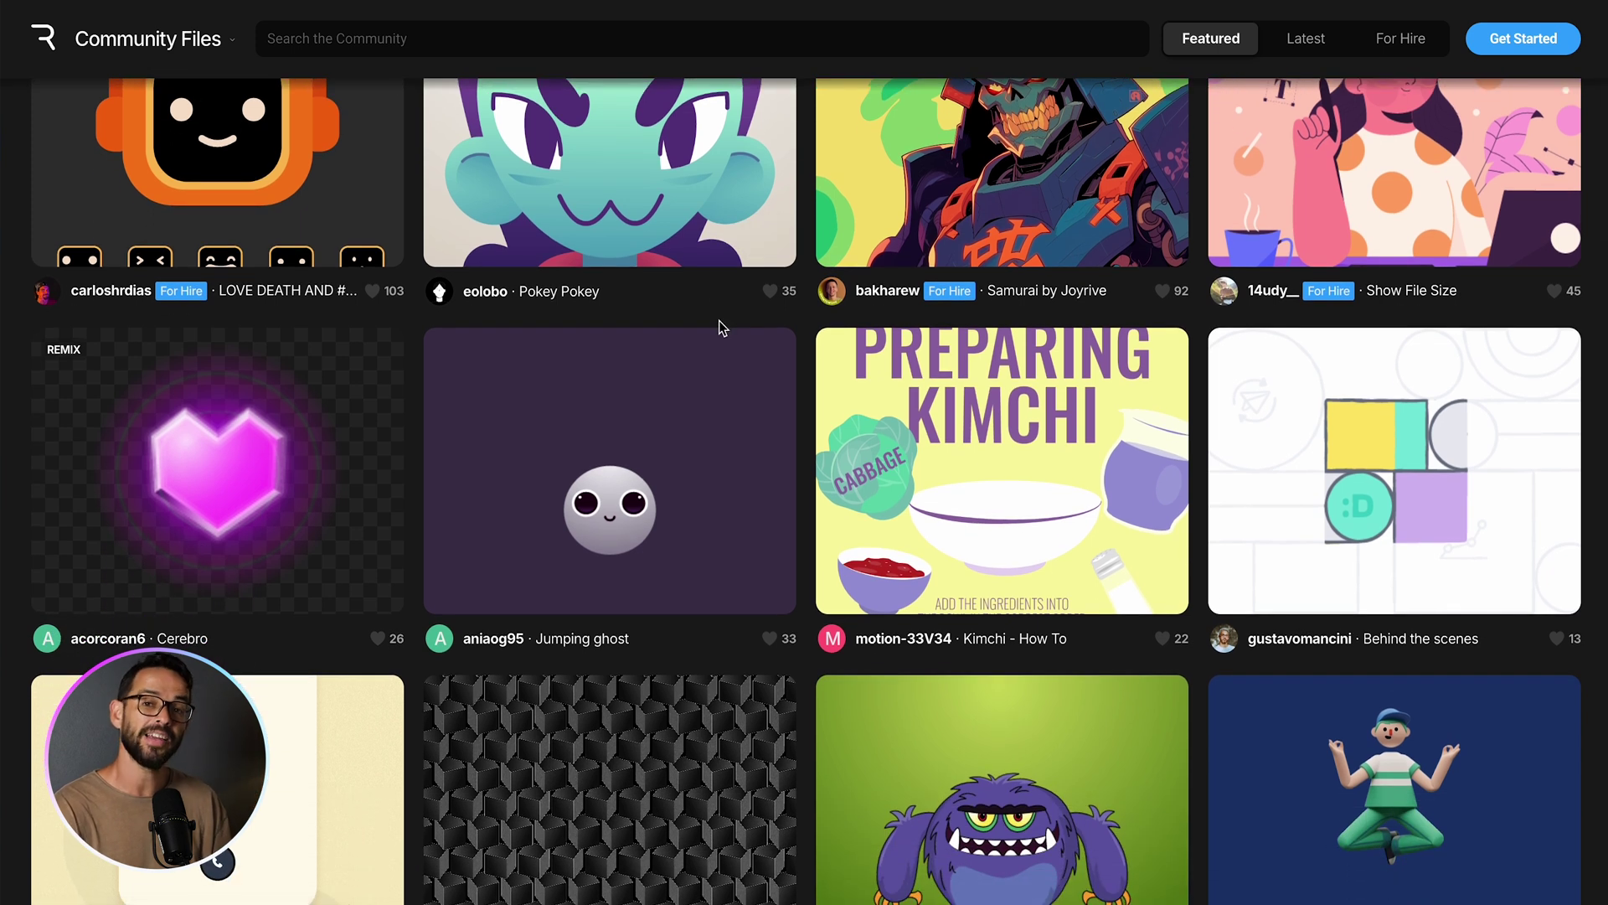
scroll(720, 327, down, 3)
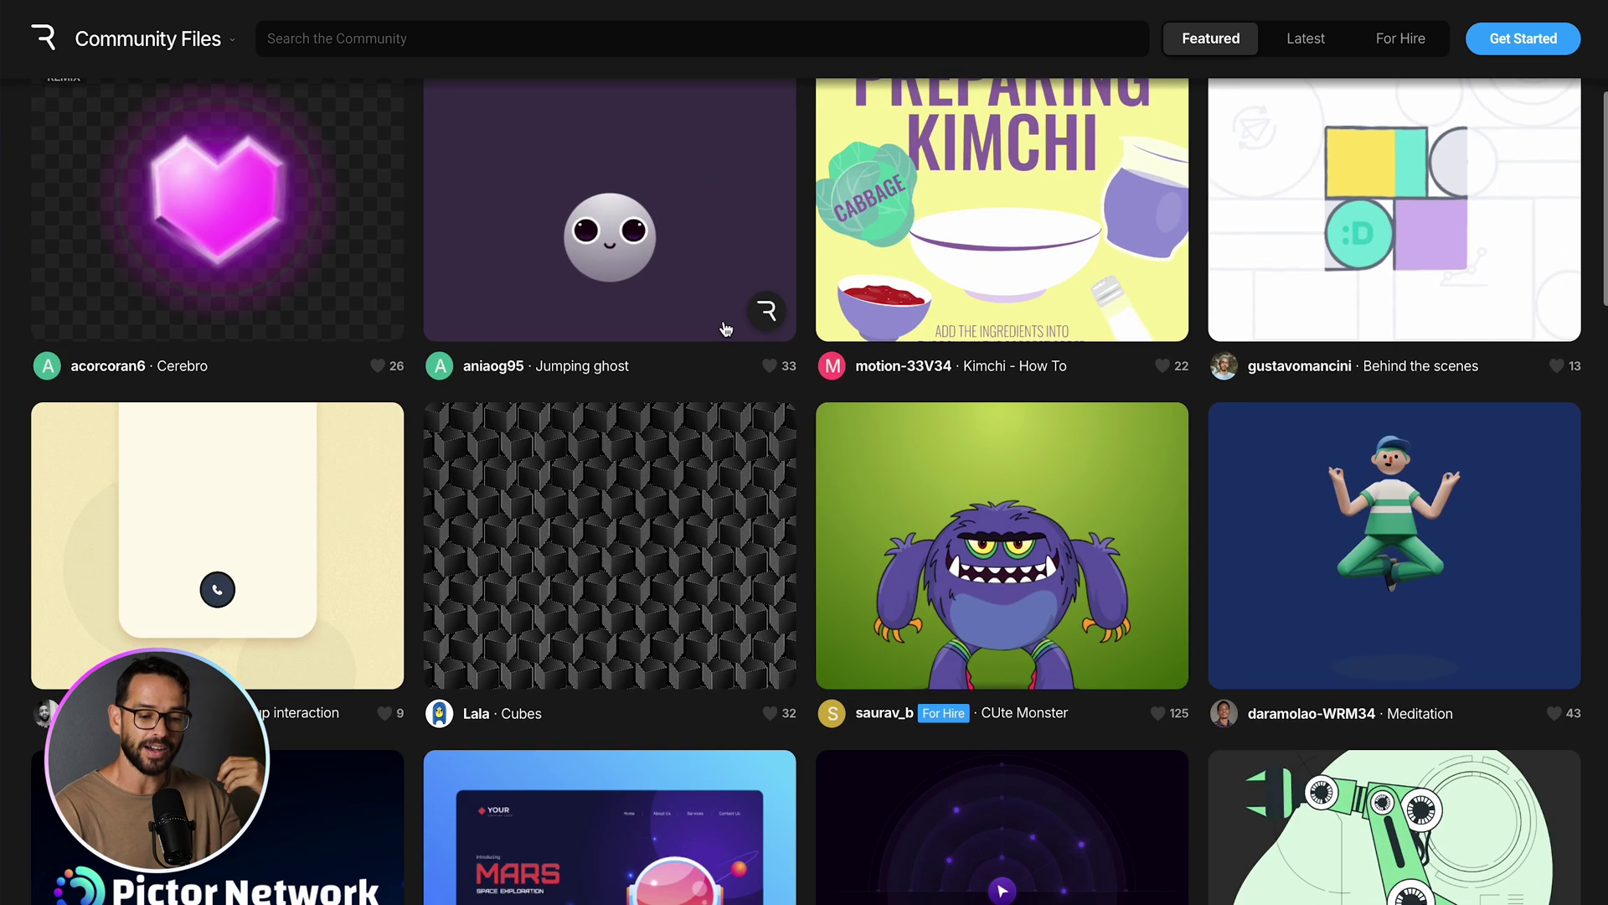
click(957, 500)
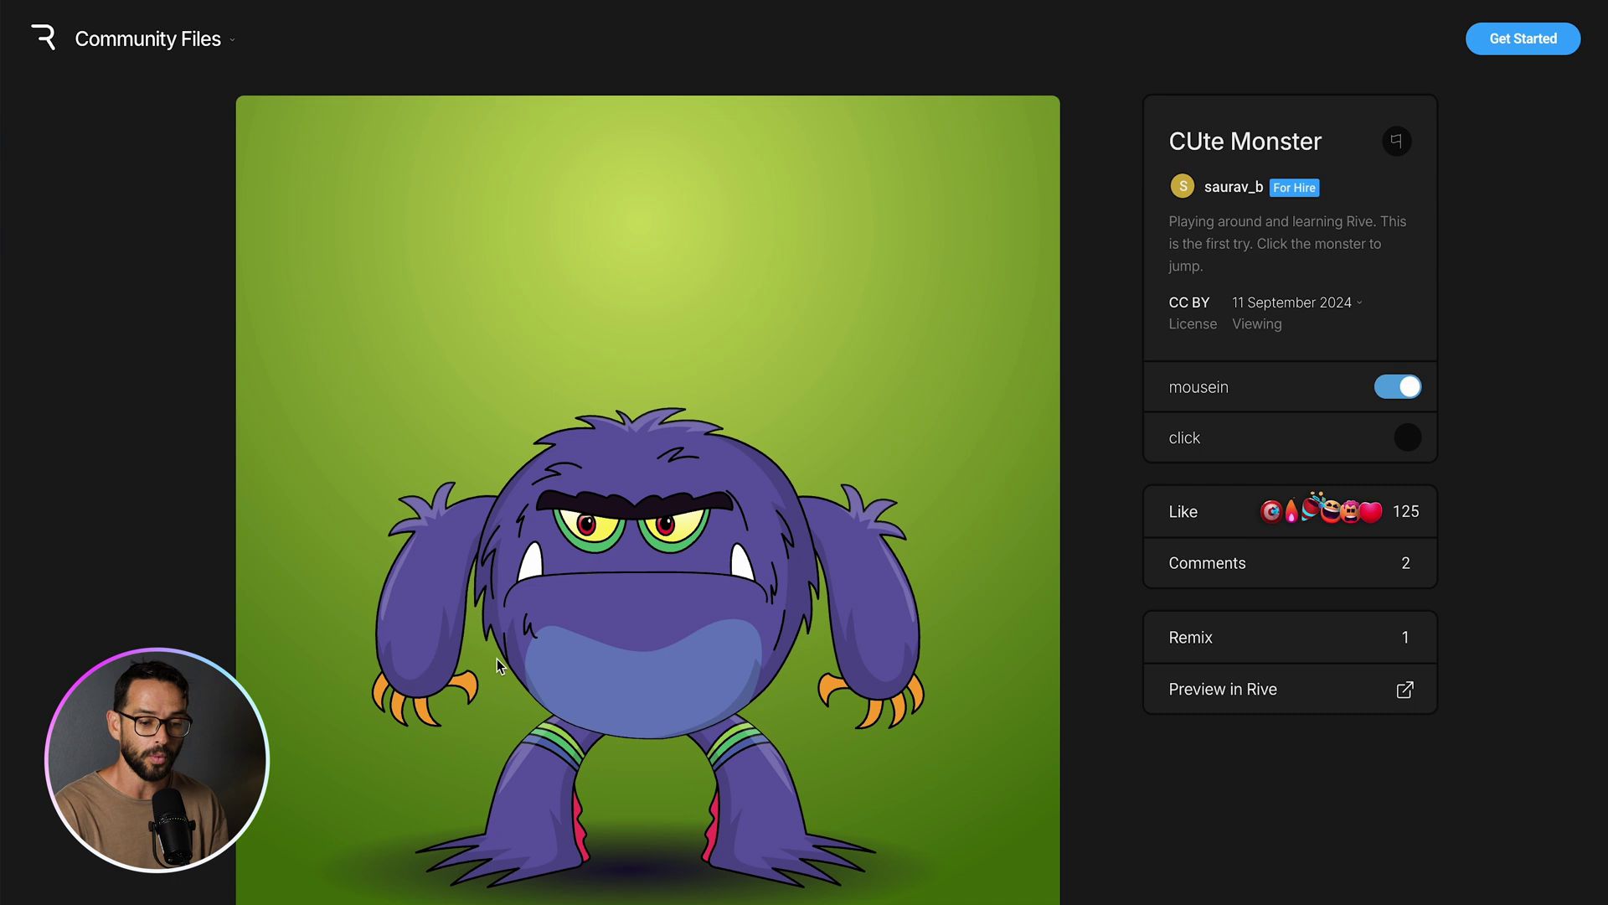
click(653, 615)
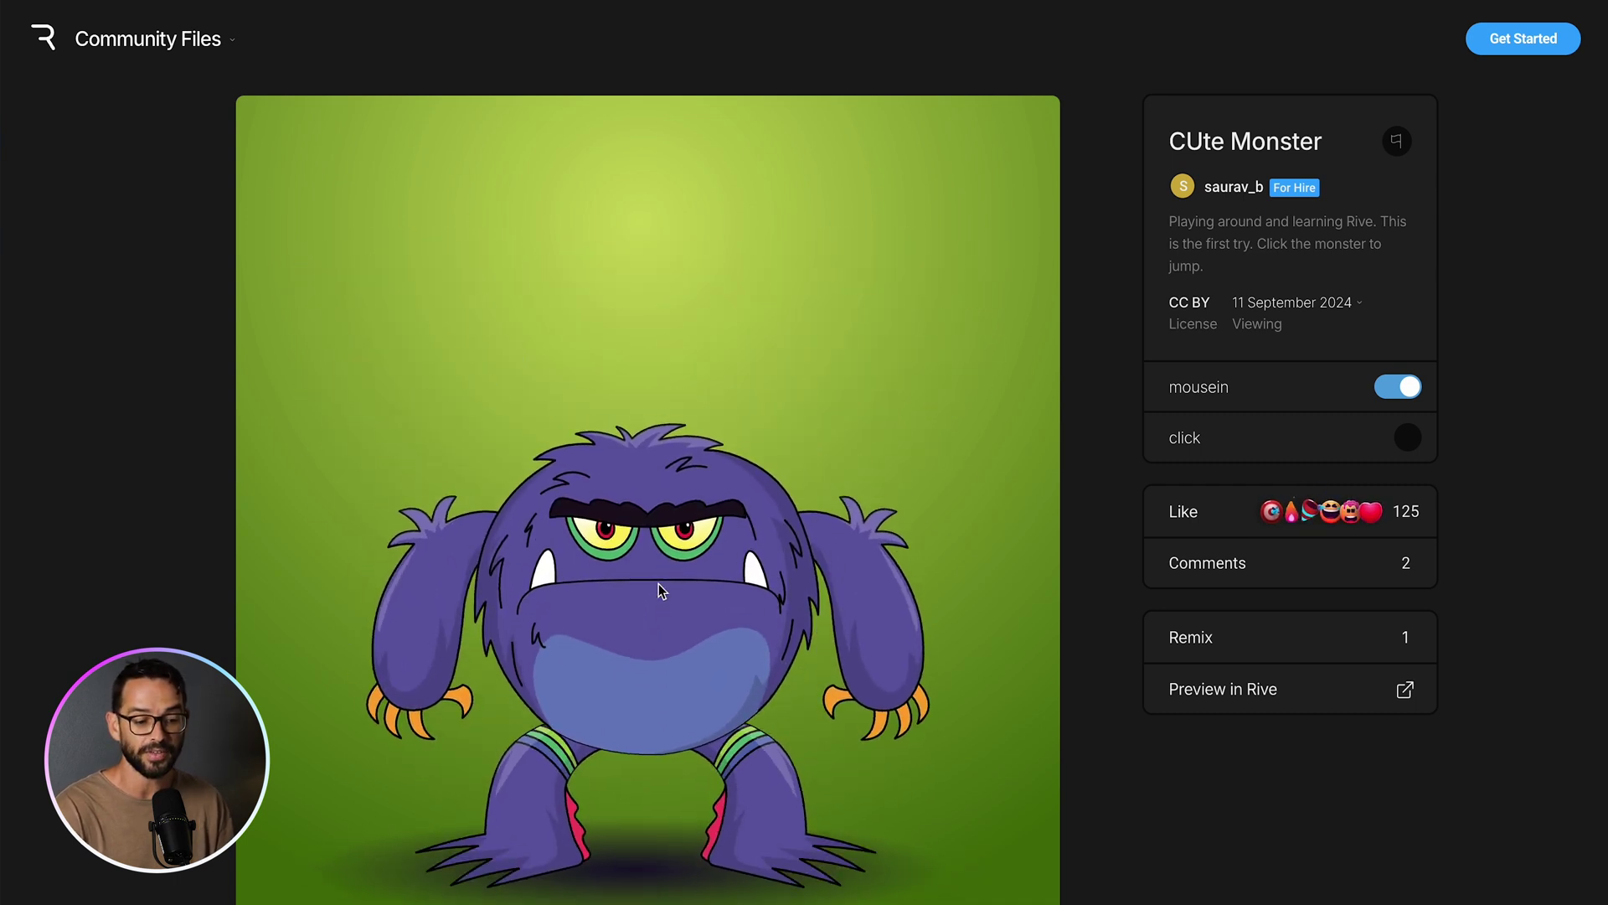
click(717, 610)
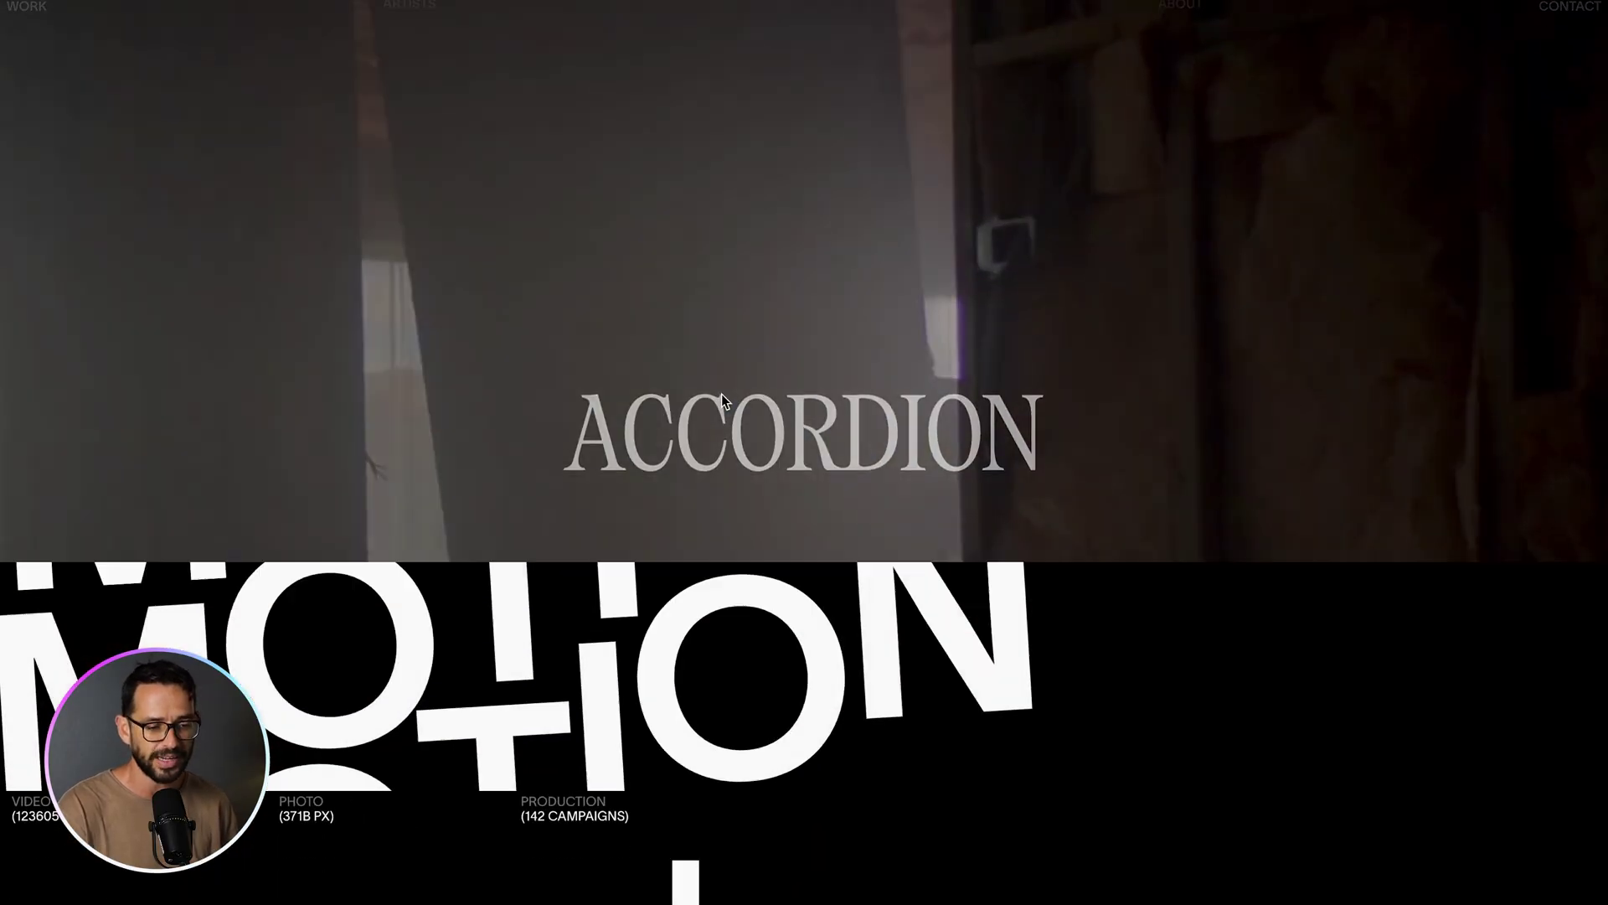
scroll(721, 393, down, 10)
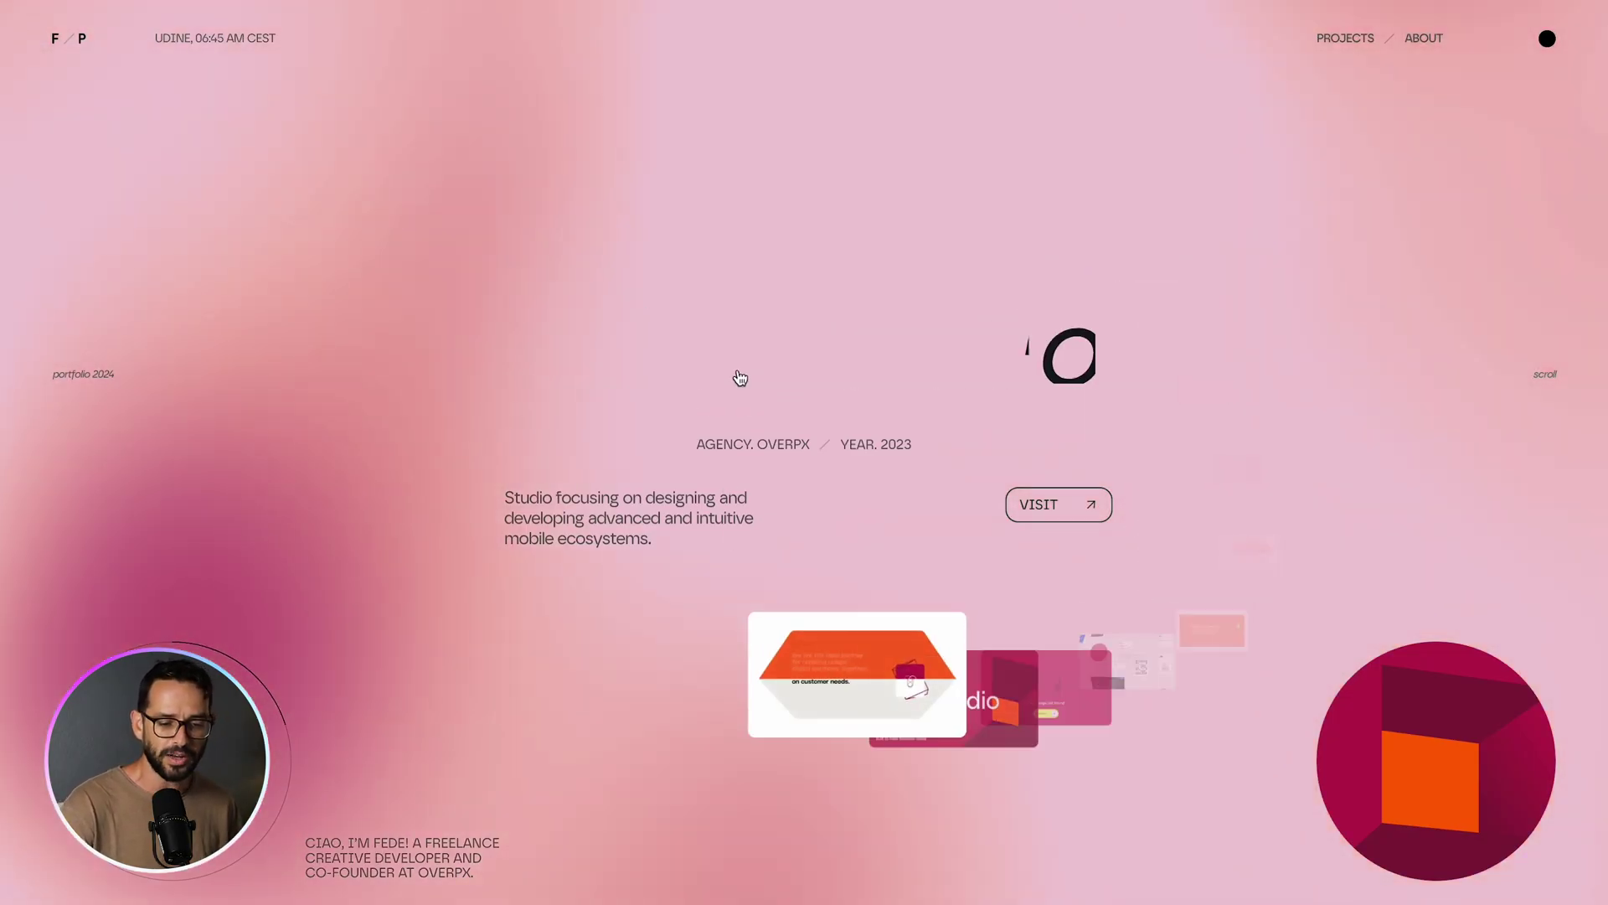
Scroll through the Accordion production-company site and the portfolio showcase pages
scroll(886, 575, down, 1)
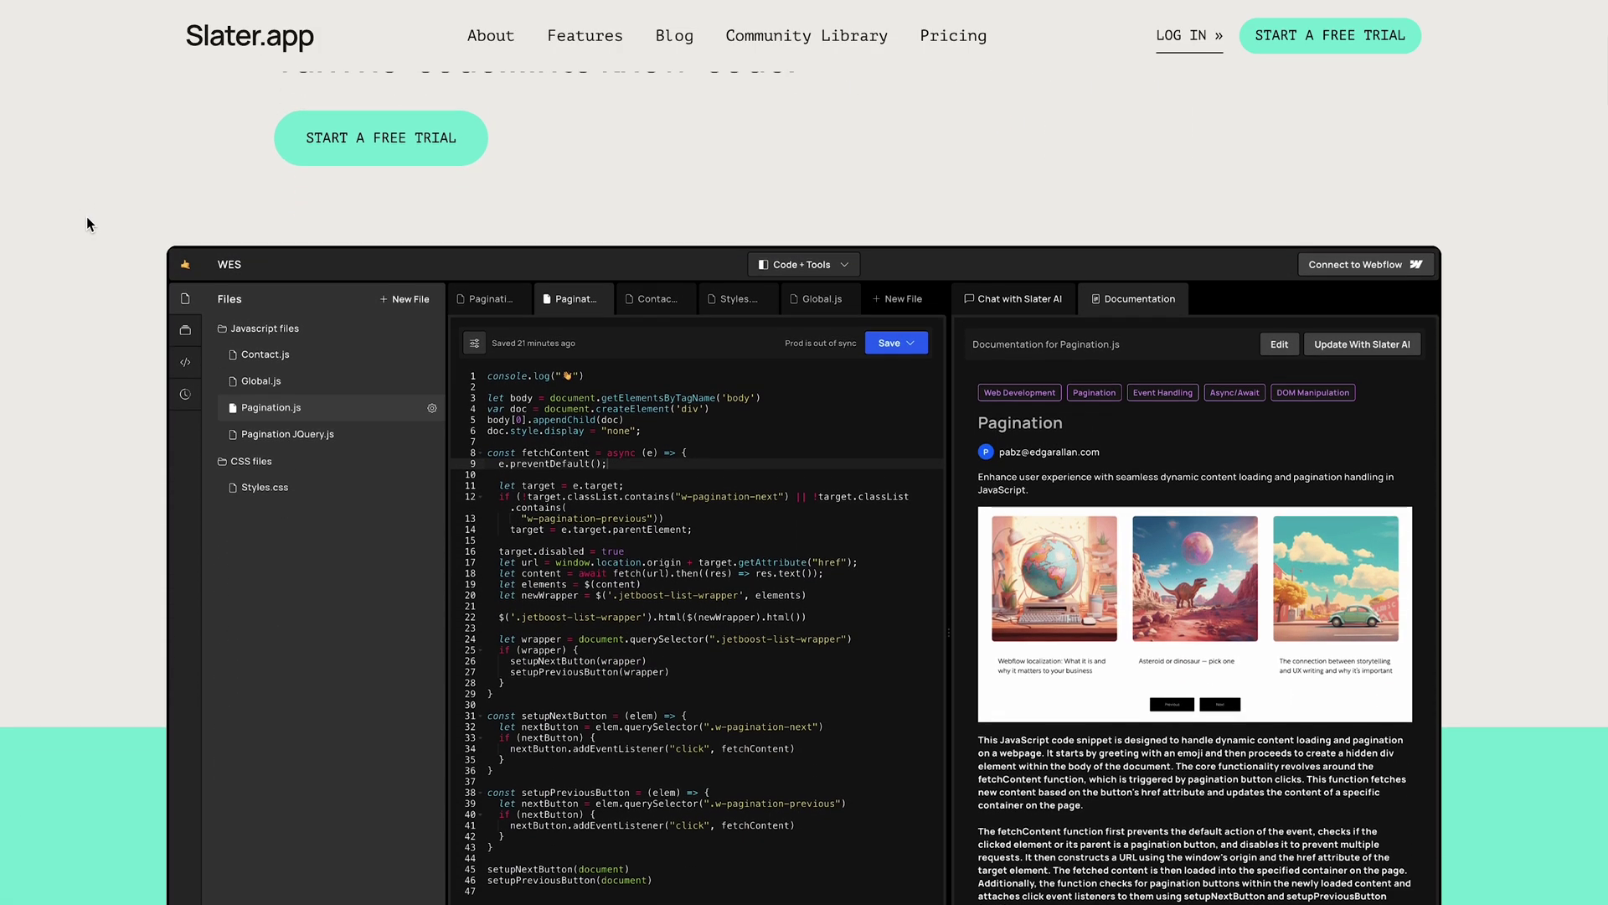
Scroll down the Slater homepage past testimonials and features, then back to the 'scripting layer for Webflow' hero
scroll(87, 218, down, 2)
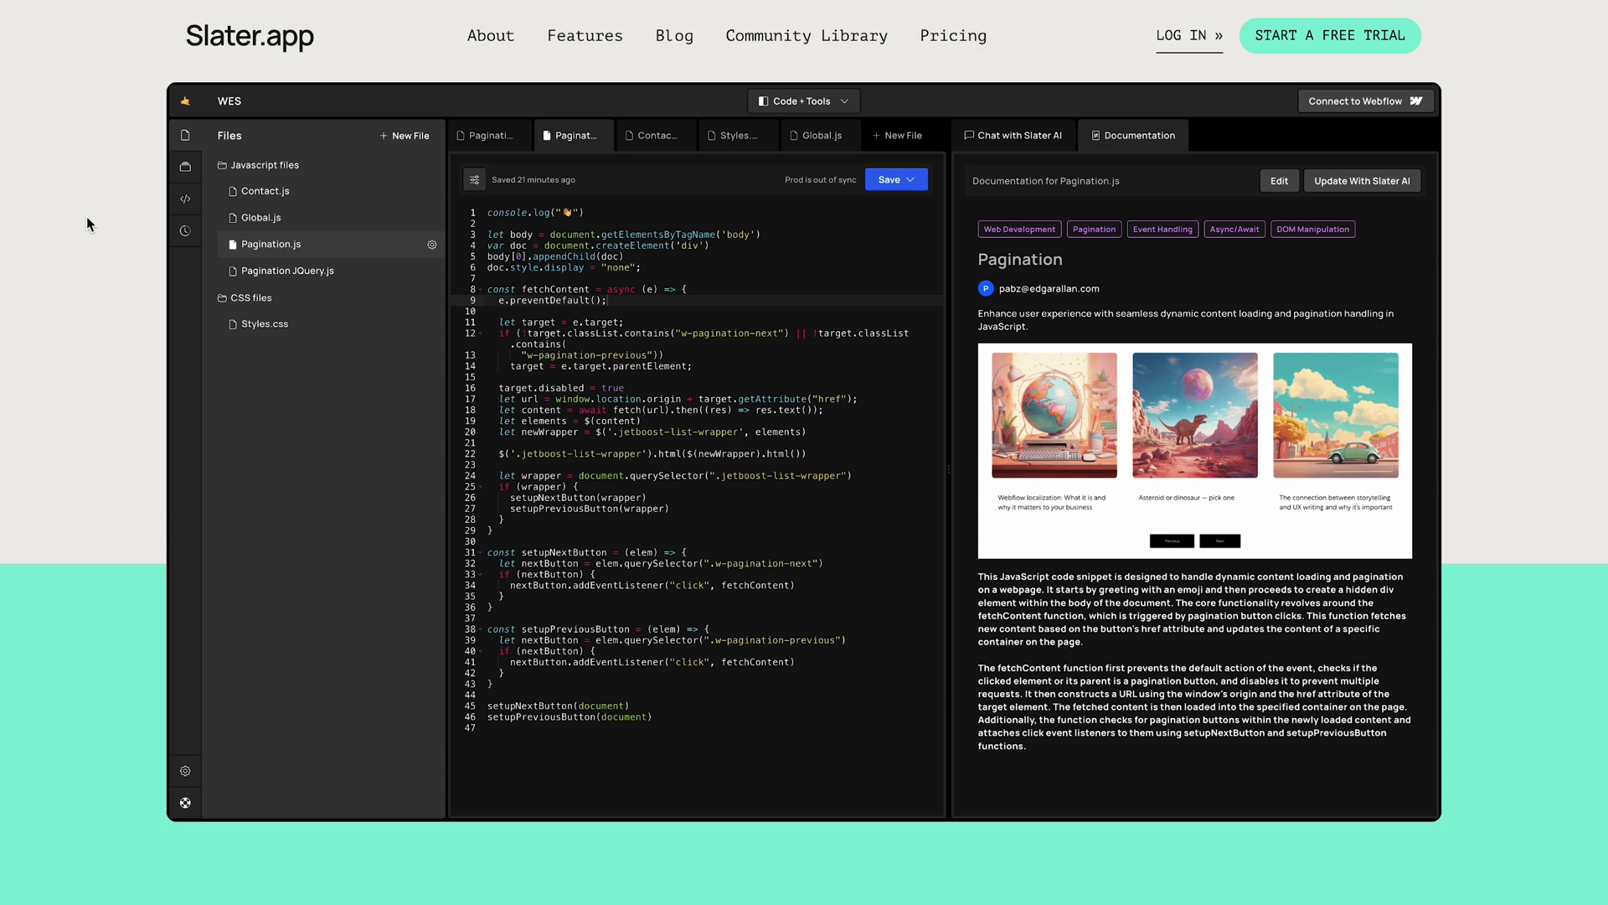
scroll(87, 216, down, 10)
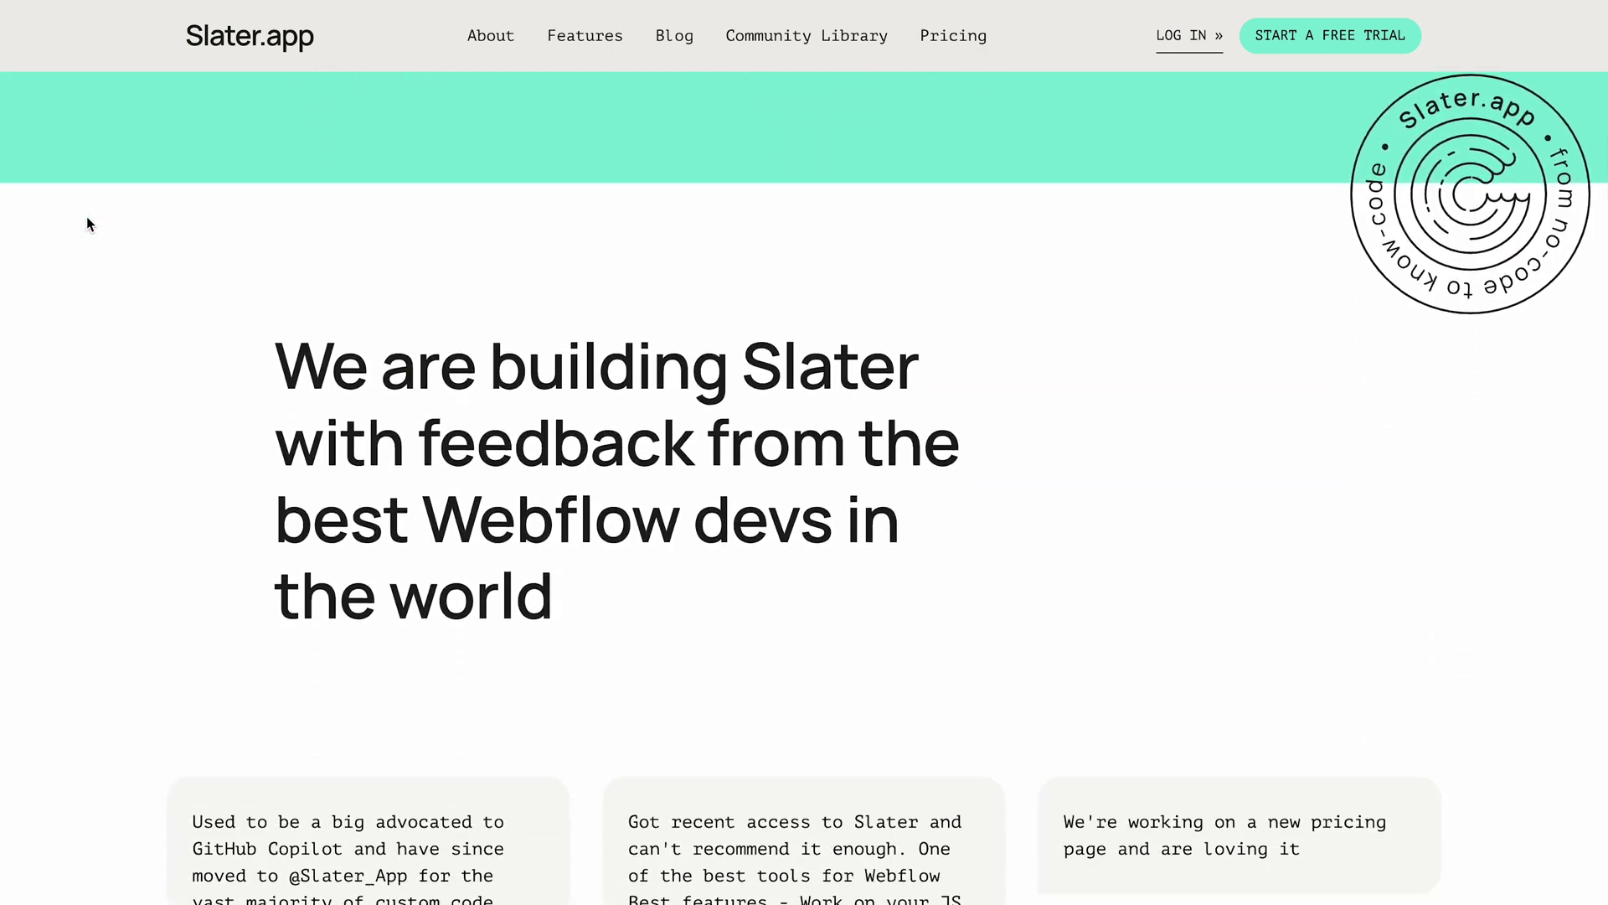
scroll(87, 219, down, 10)
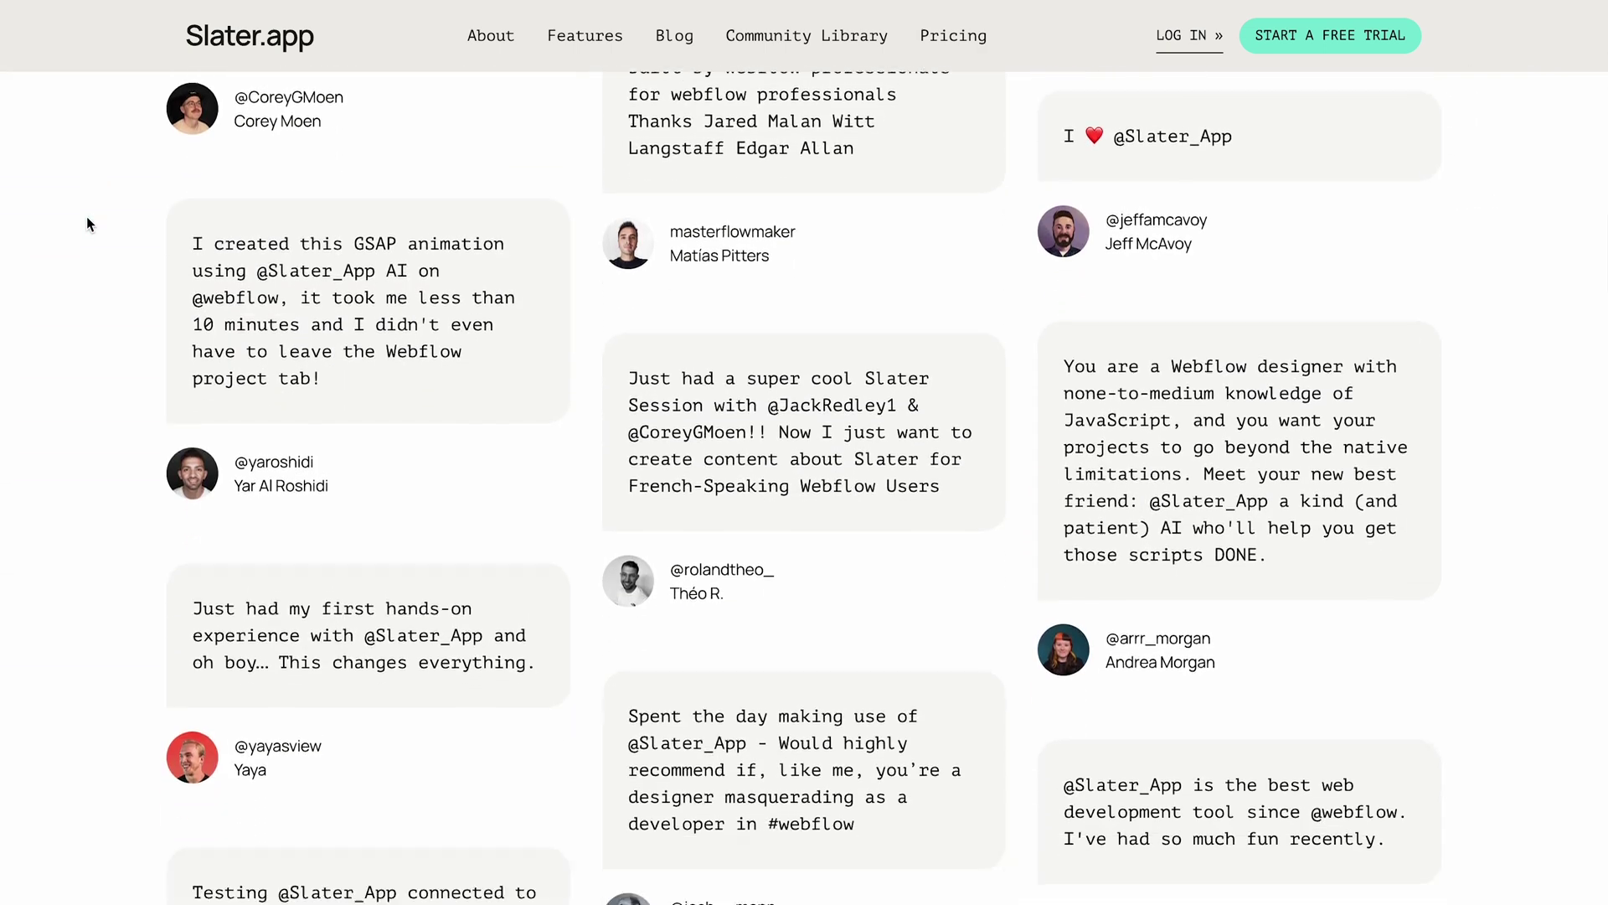
scroll(87, 219, down, 10)
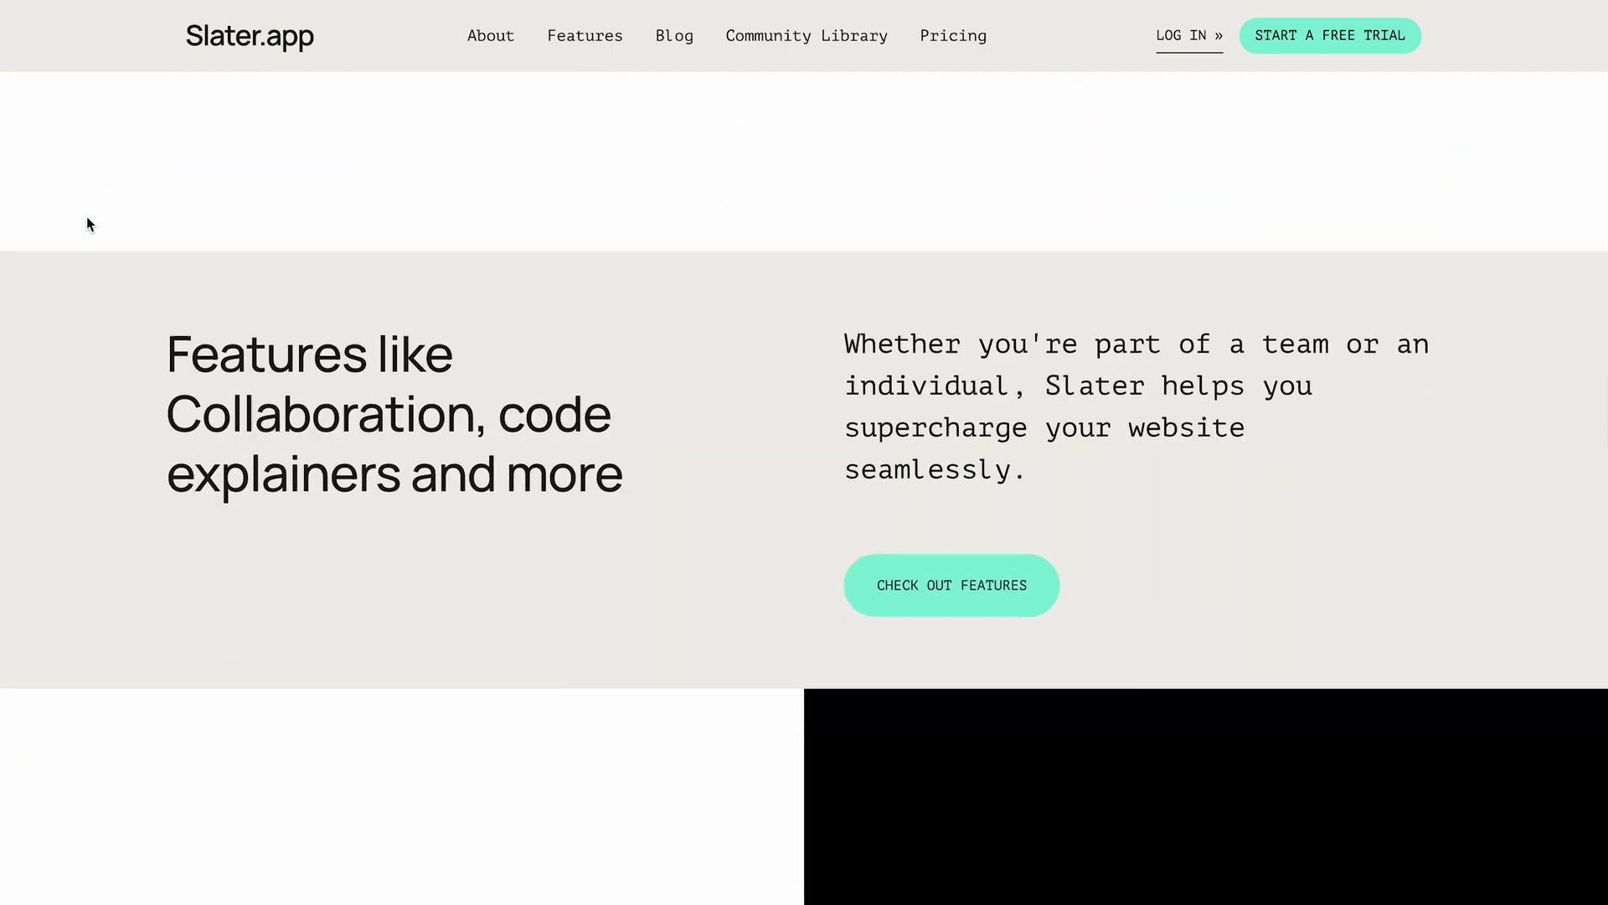
scroll(88, 224, down, 8)
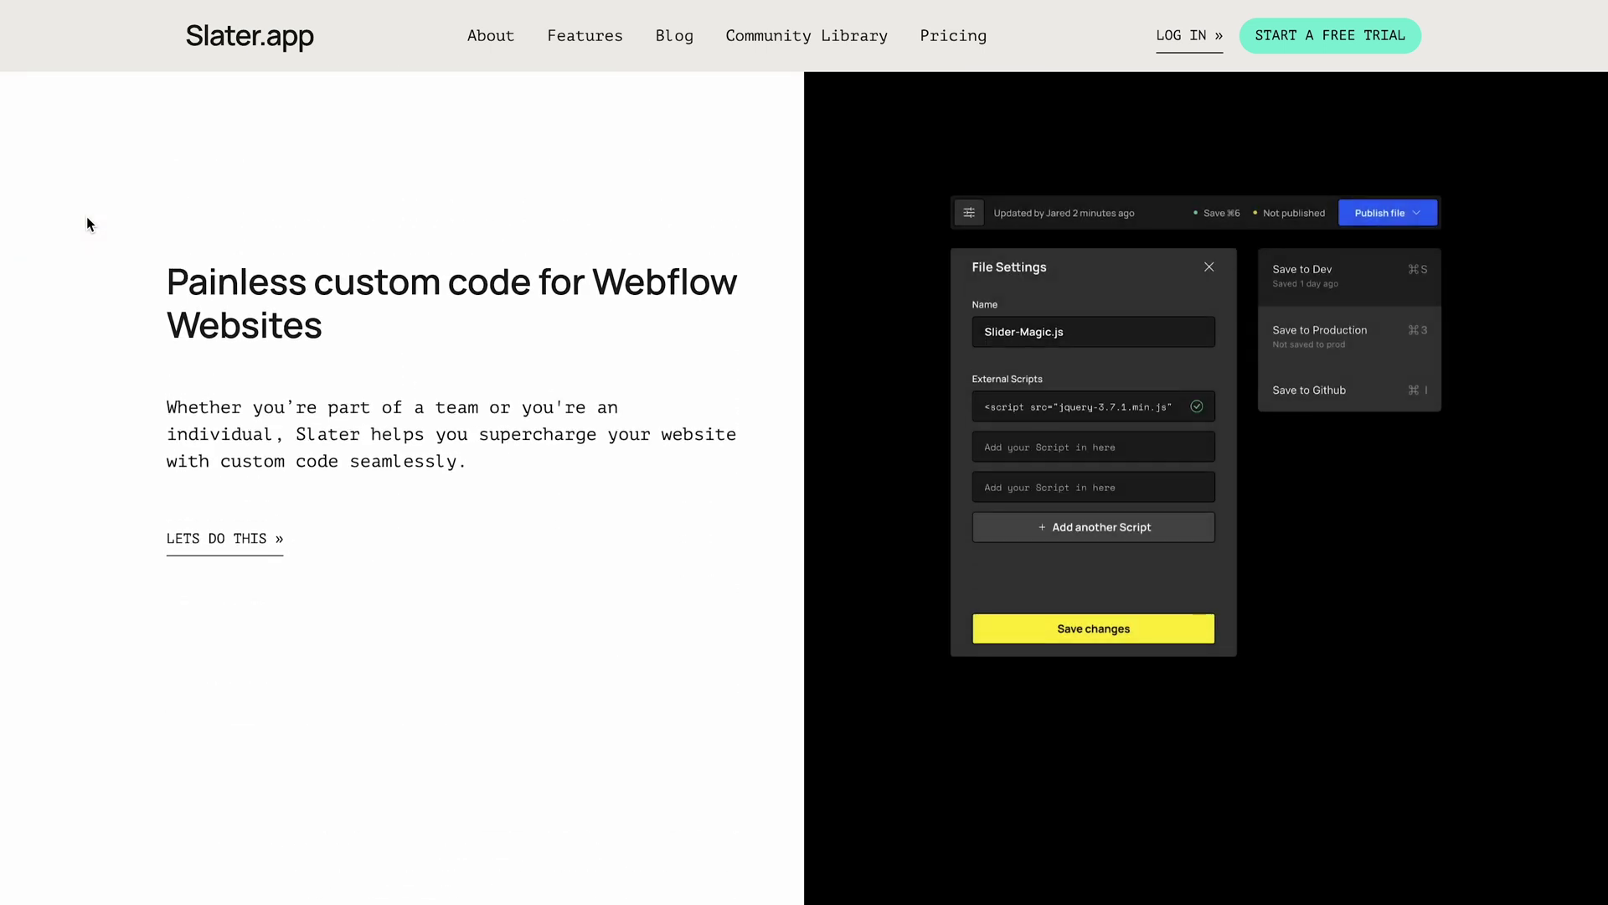
scroll(87, 218, down, 8)
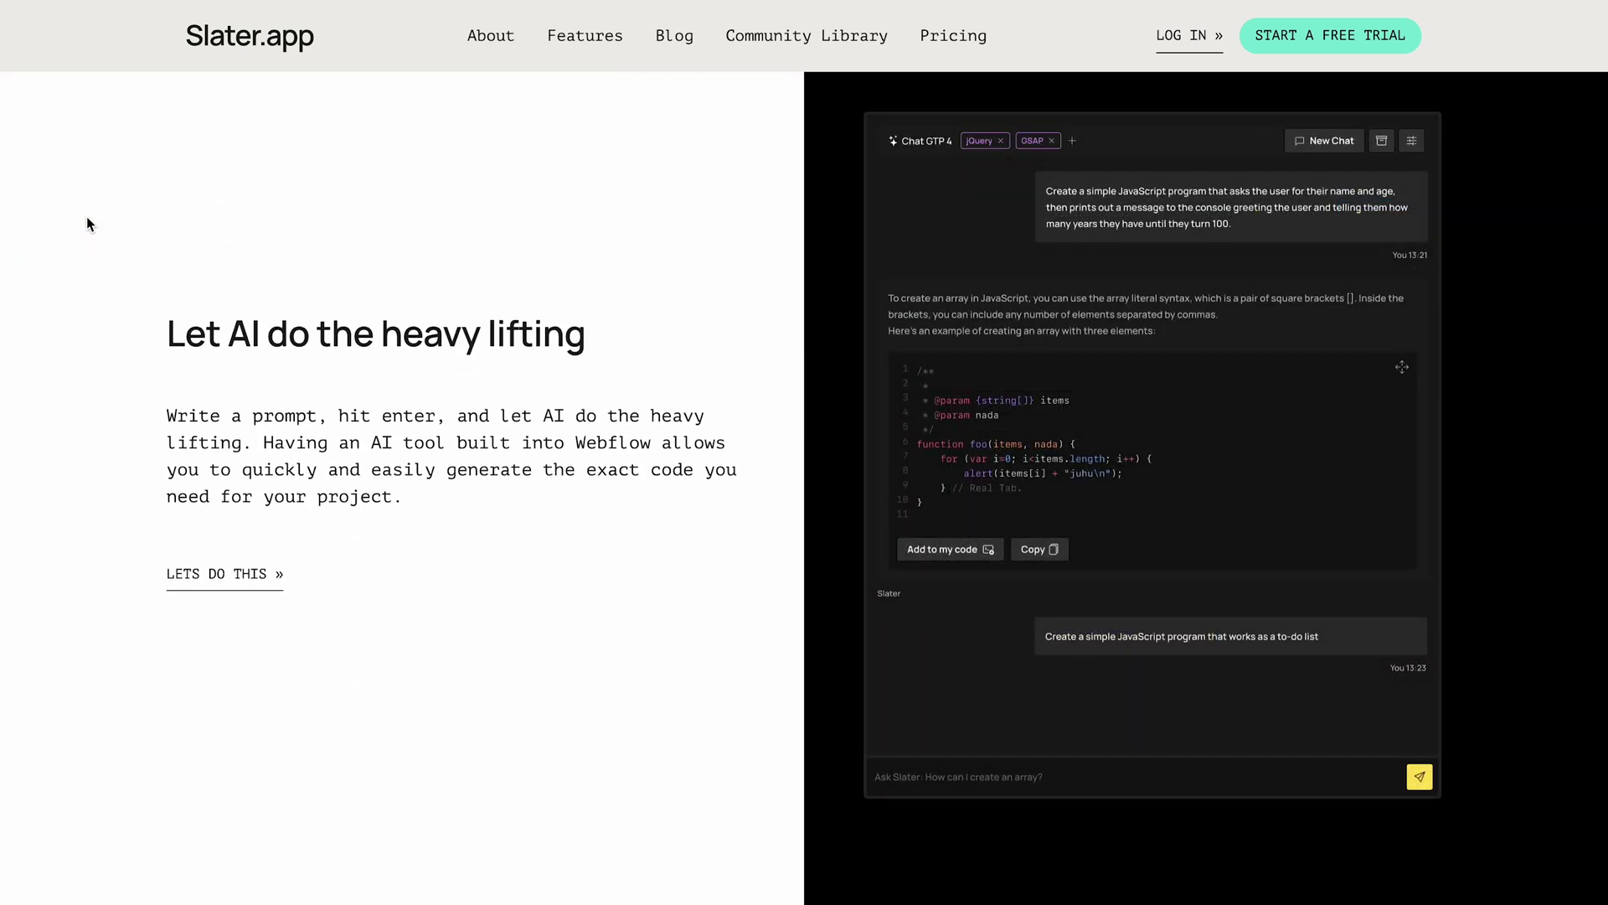
scroll(87, 218, down, 10)
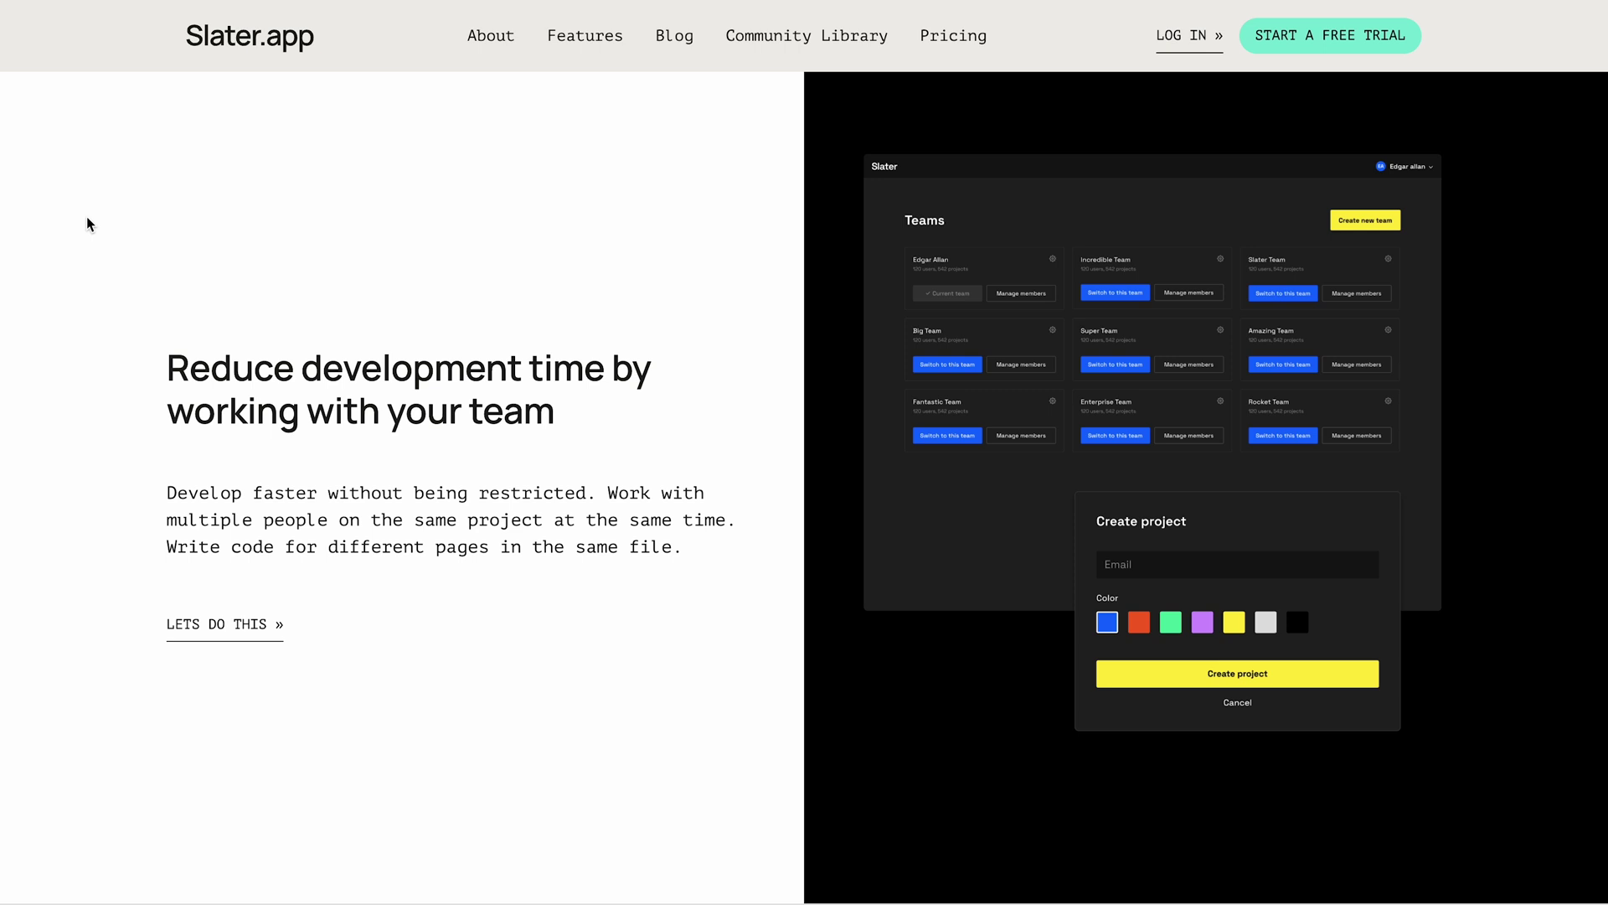
scroll(87, 218, down, 10)
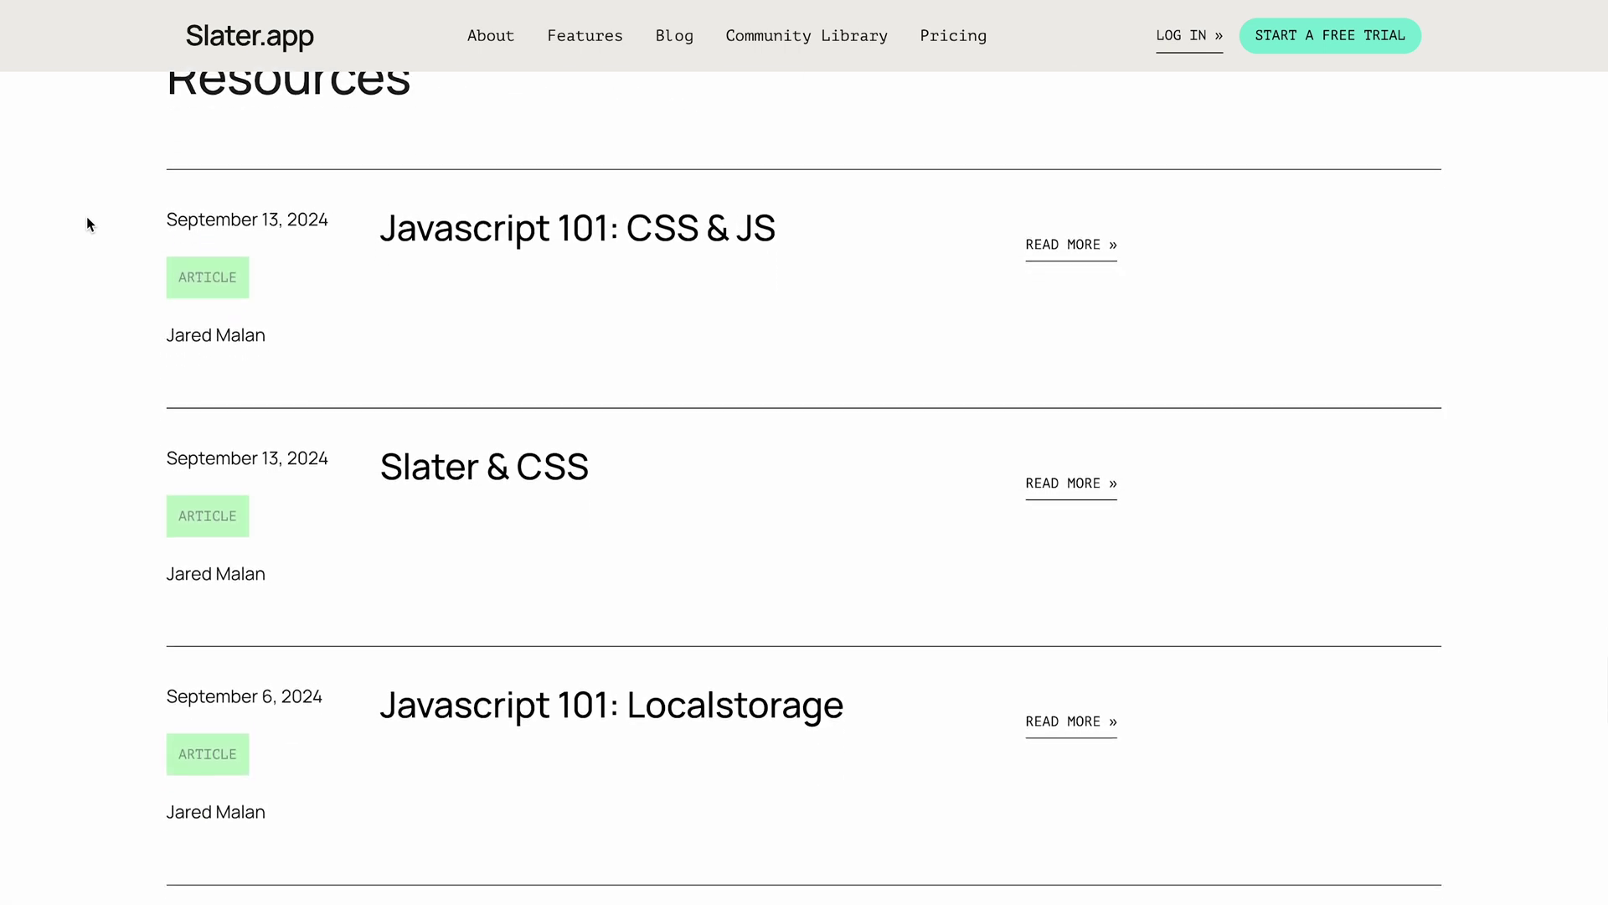
scroll(87, 218, up, 20)
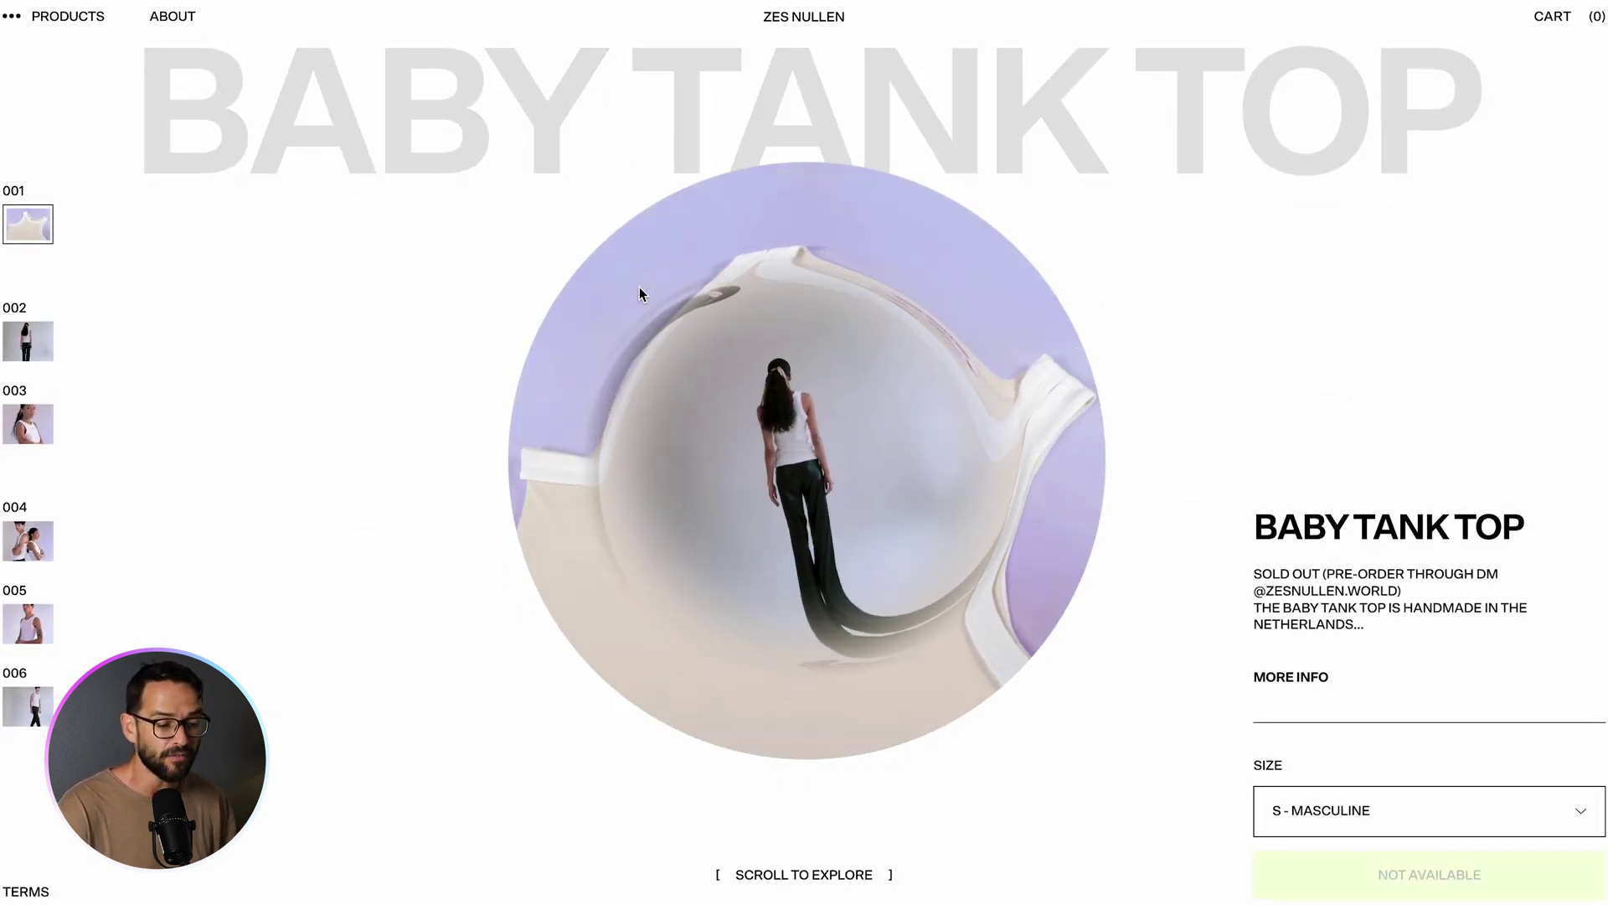
Scroll through the Zes Nullen Baby Tank Top page and the DFFRNT ERA raw-diamond site
scroll(640, 293, down, 2)
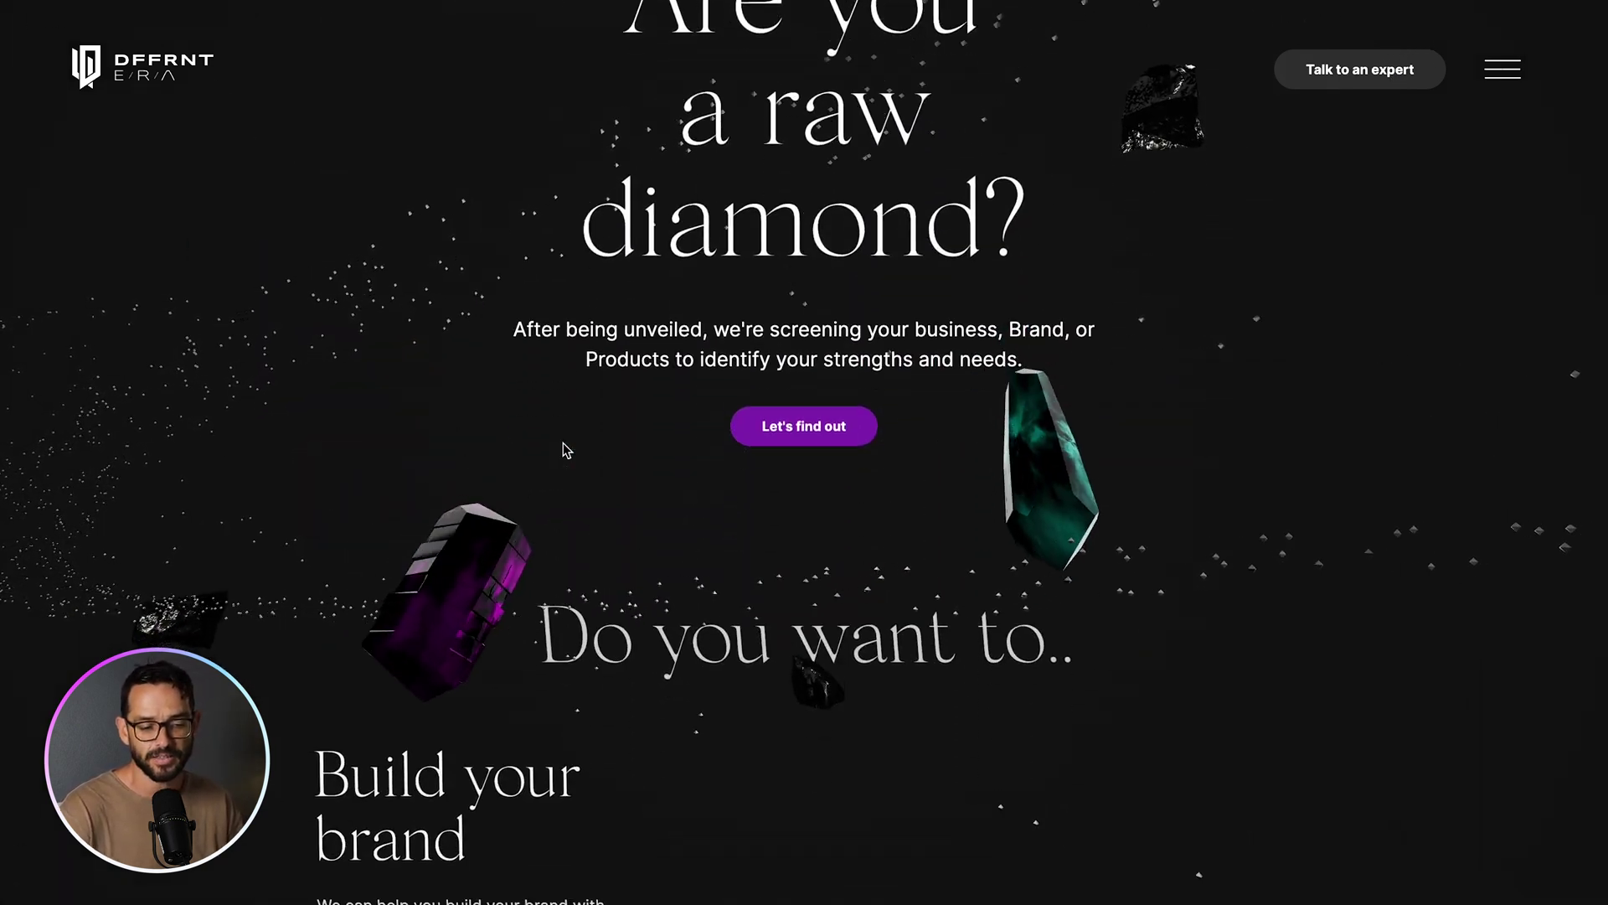
scroll(565, 450, down, 8)
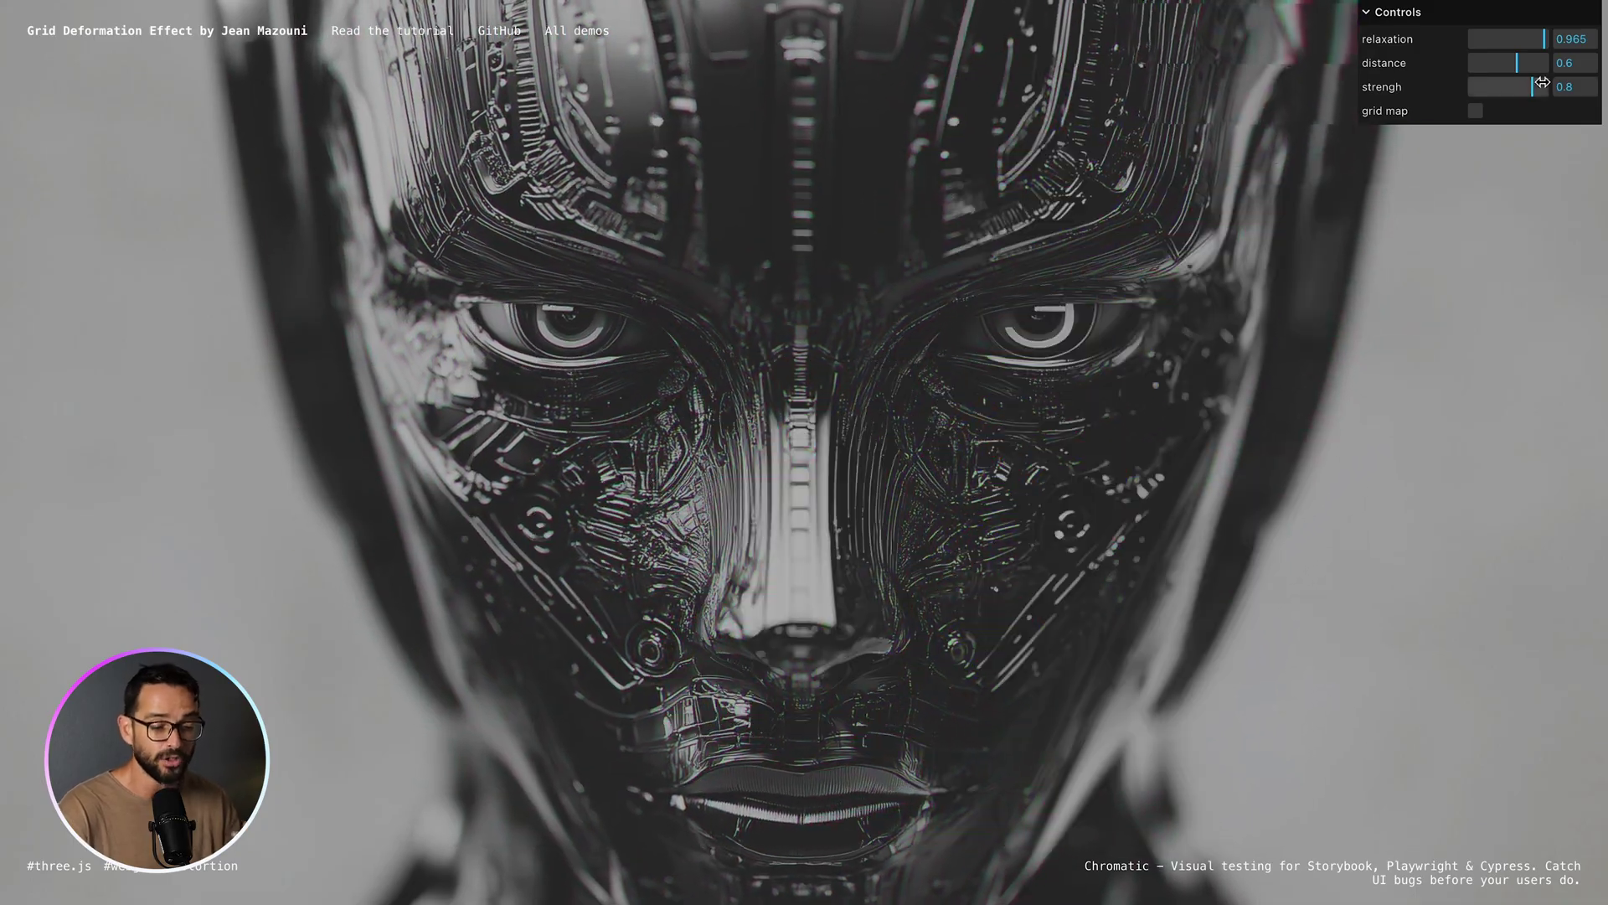
Scroll the Grid Deformation tutorial past The Setup to the vertex and fragment shader code
scroll(70, 375, down, 6)
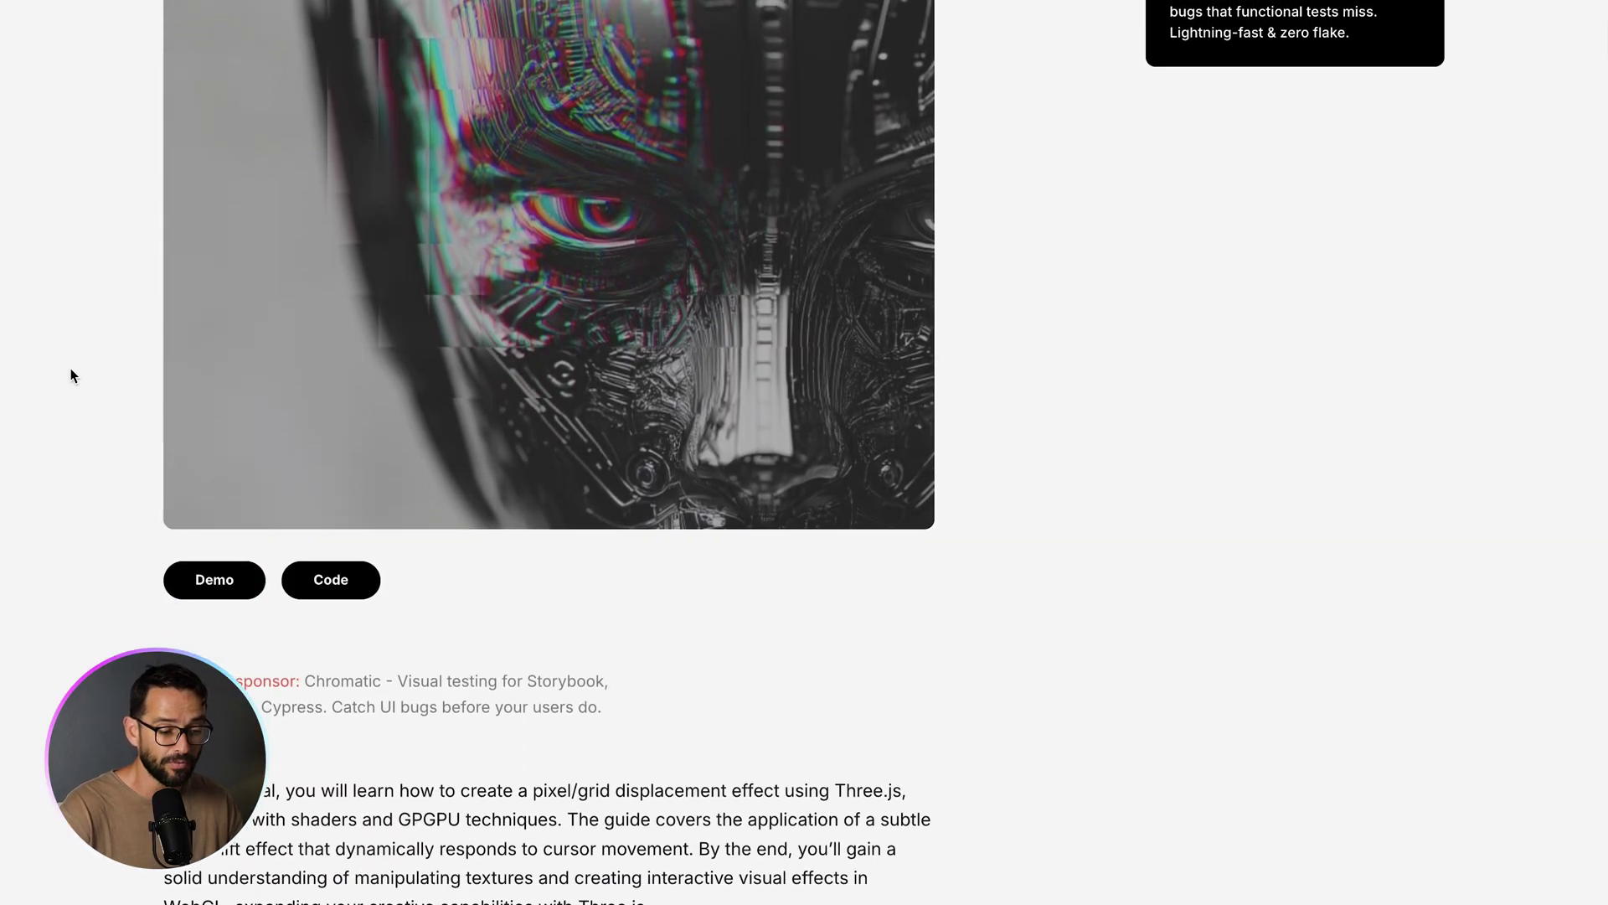
scroll(71, 376, down, 12)
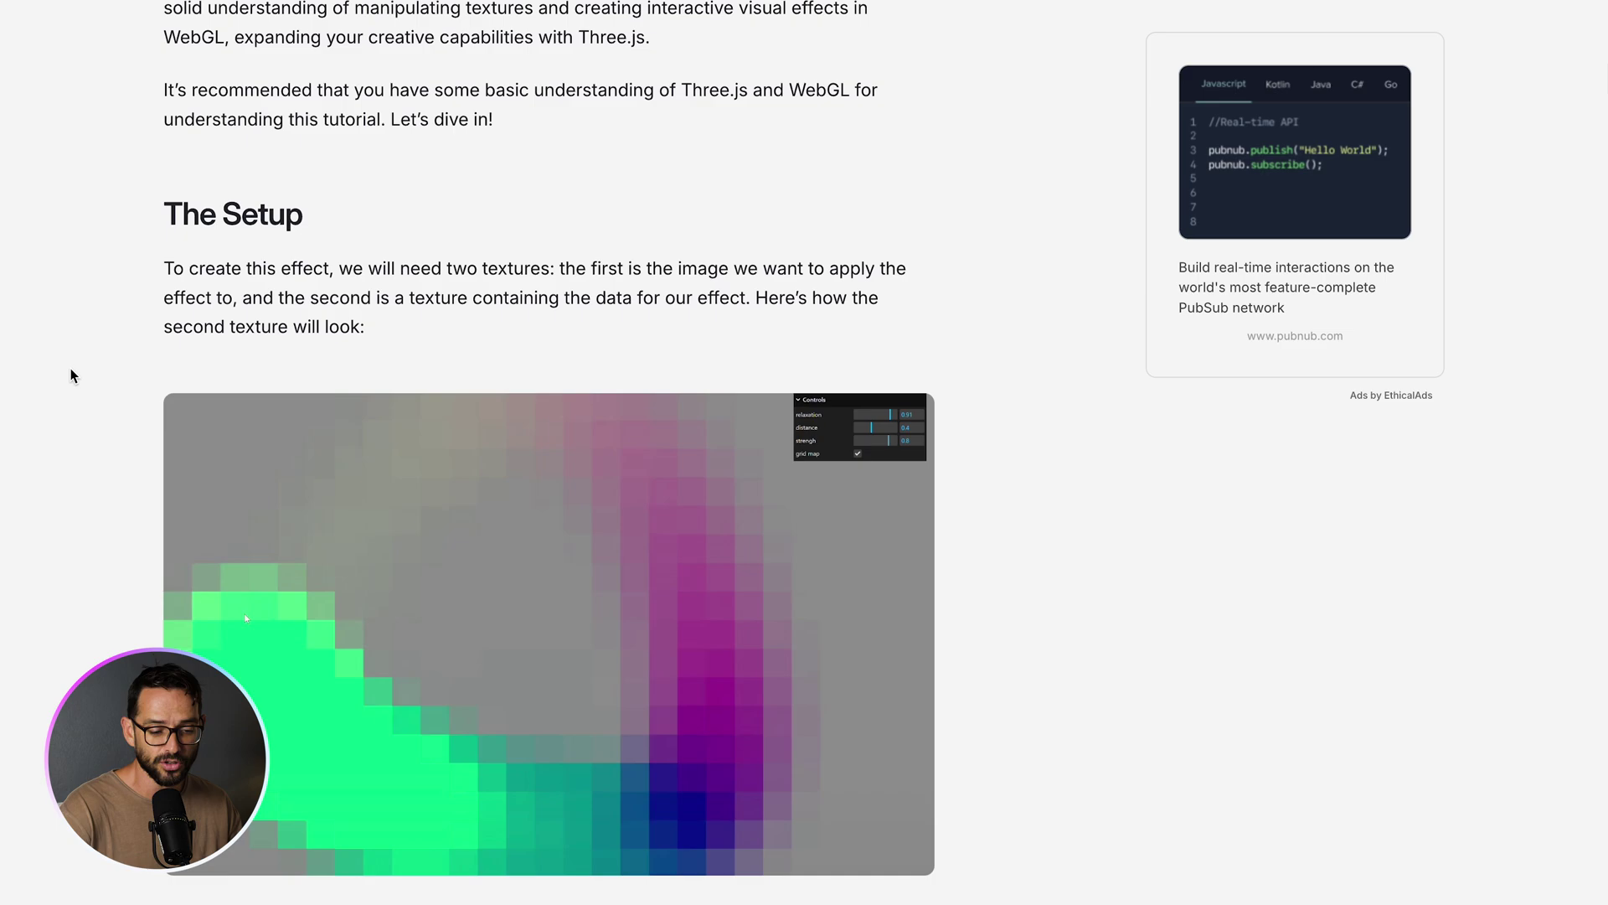
scroll(72, 375, down, 15)
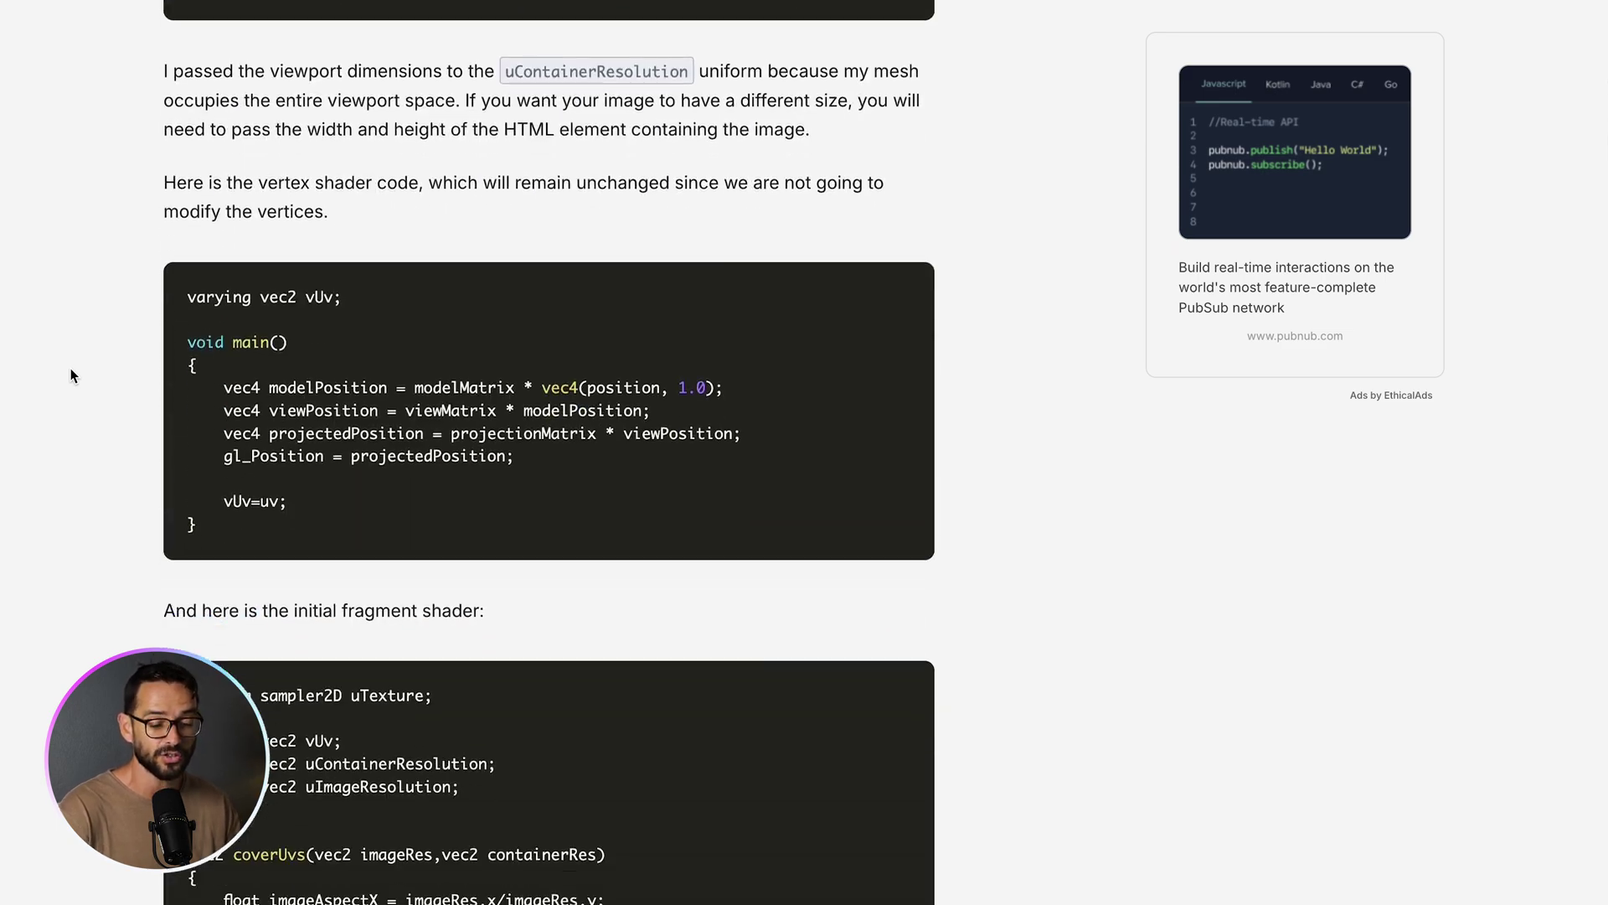